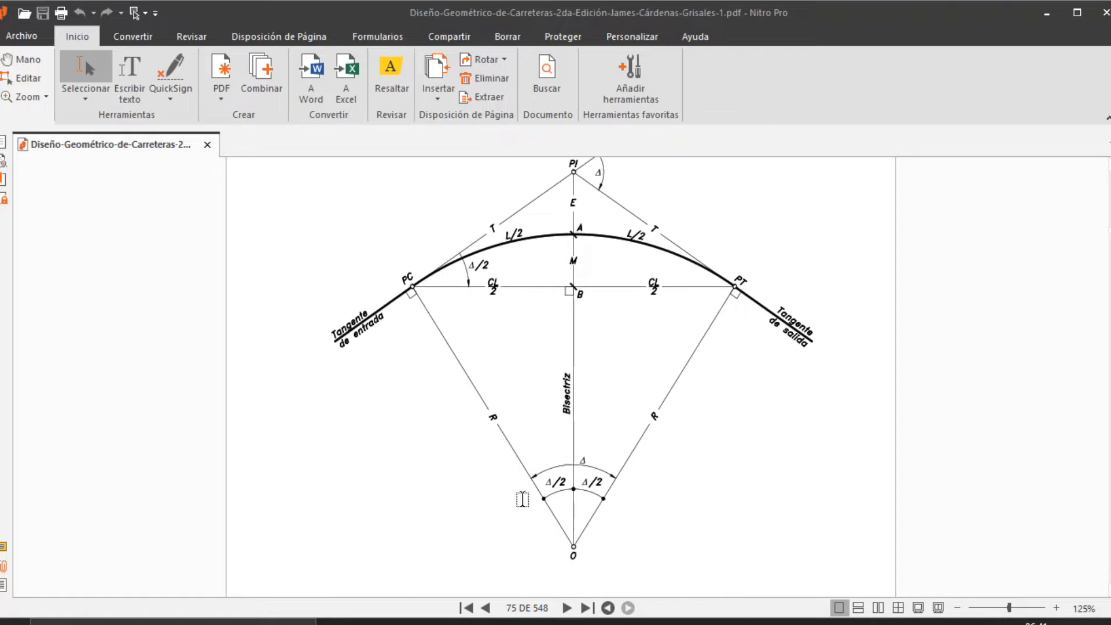
{"action": "scroll", "coordinate": [582, 482], "scroll_direction": "up", "scroll_amount": 2}
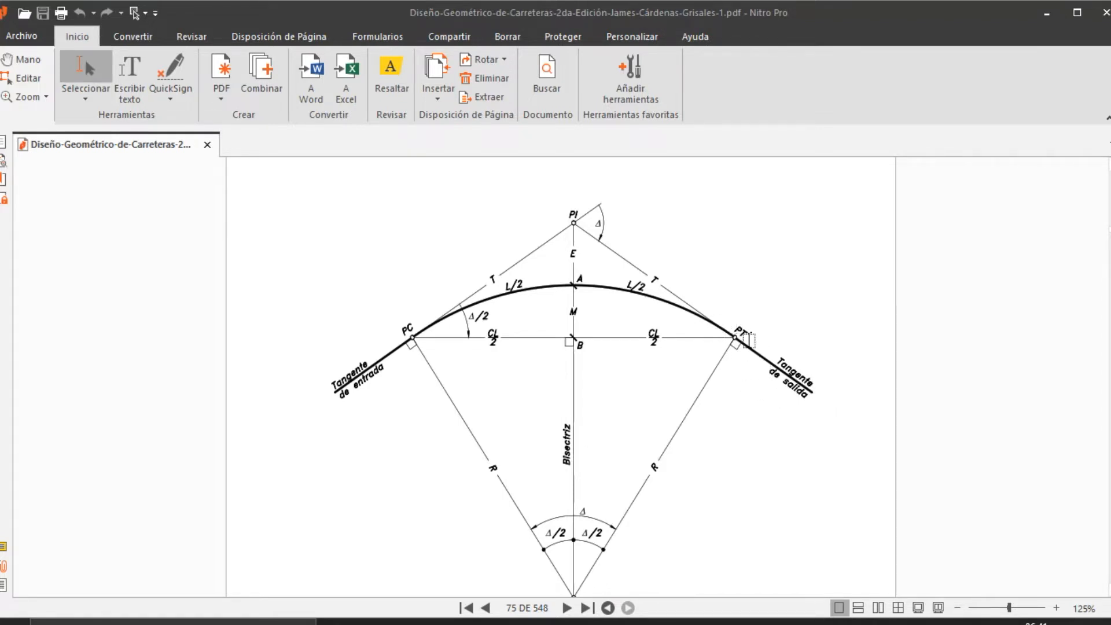
{"action": "scroll", "coordinate": [729, 393], "scroll_direction": "down", "scroll_amount": 2}
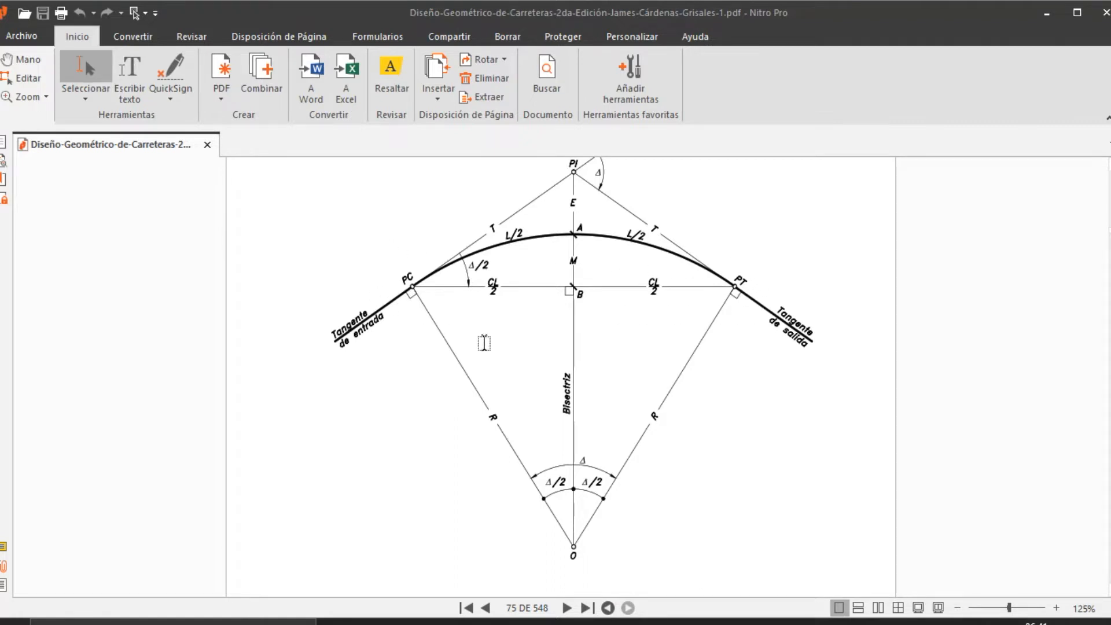
{"action": "scroll", "coordinate": [620, 323], "scroll_direction": "up", "scroll_amount": 2}
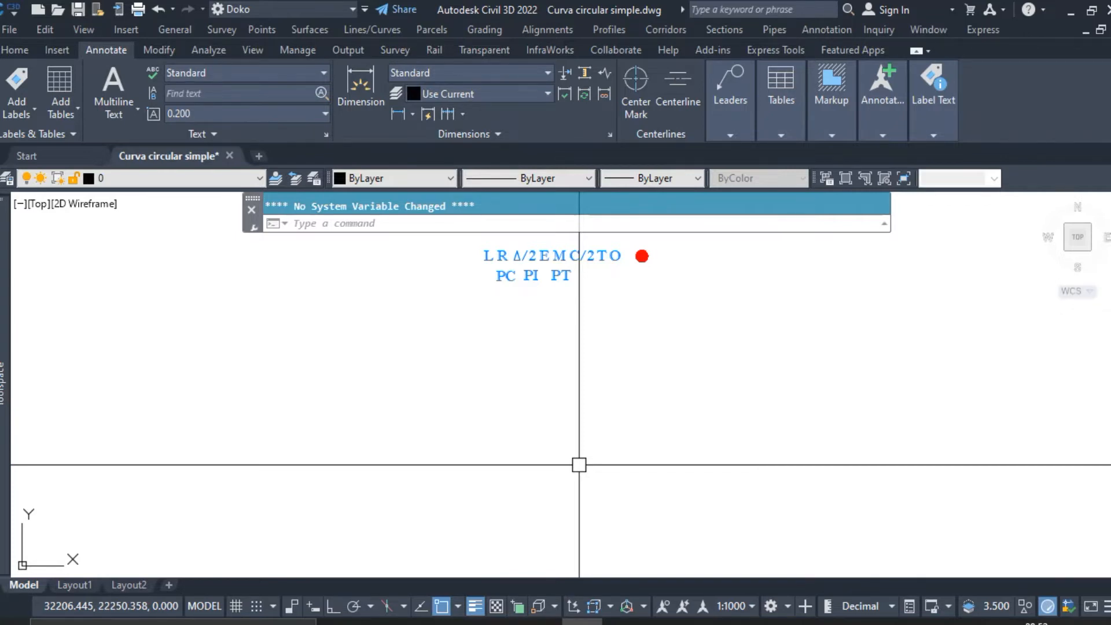
Draw an open two-segment polyline for the tangents, rising to an apex and then descending gently for about 64 units
{"action": "type", "text": "pl"}
{"action": "key", "text": "Return"}
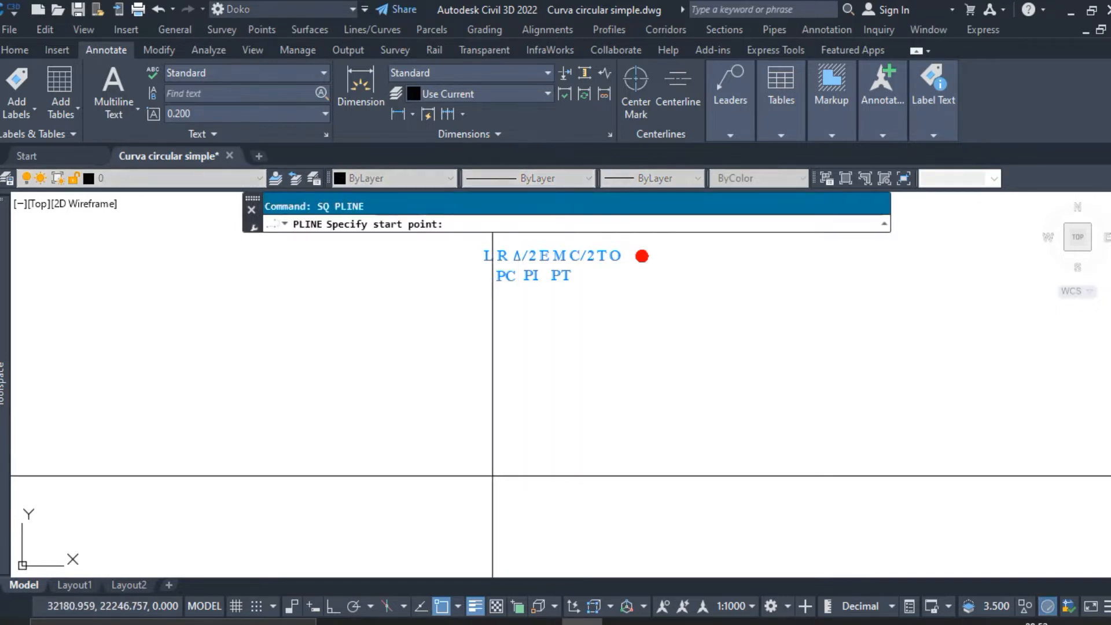
{"action": "left_click", "coordinate": [471, 494]}
{"action": "left_click", "coordinate": [597, 360]}
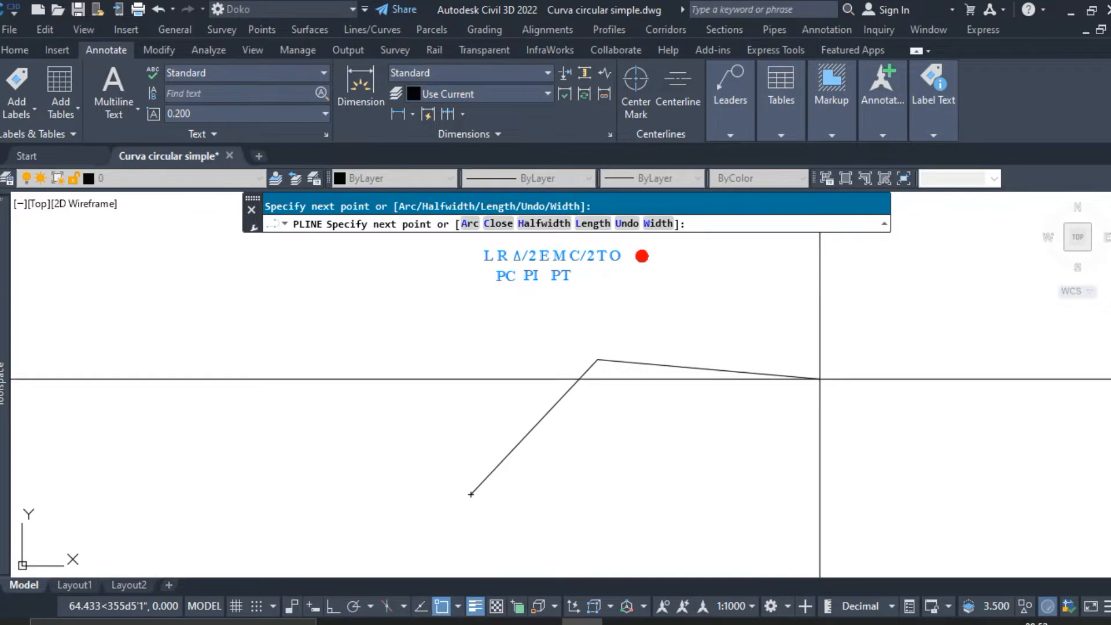
{"action": "left_click", "coordinate": [819, 379]}
{"action": "key", "text": "Escape"}
Draw a polyline from a point well below the tangents, ending perpendicular to the entry tangent near its lower end
{"action": "middle_click_drag", "start_coordinate": [582, 499], "coordinate": [645, 419]}
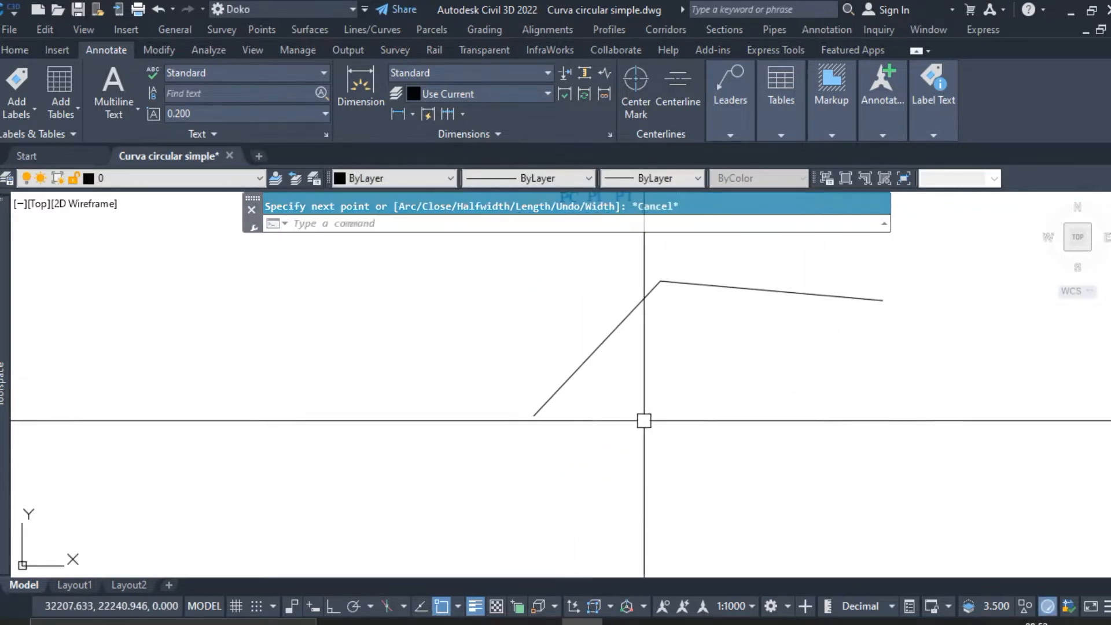
{"action": "middle_click_drag", "start_coordinate": [644, 526], "coordinate": [625, 492]}
{"action": "key", "text": "space"}
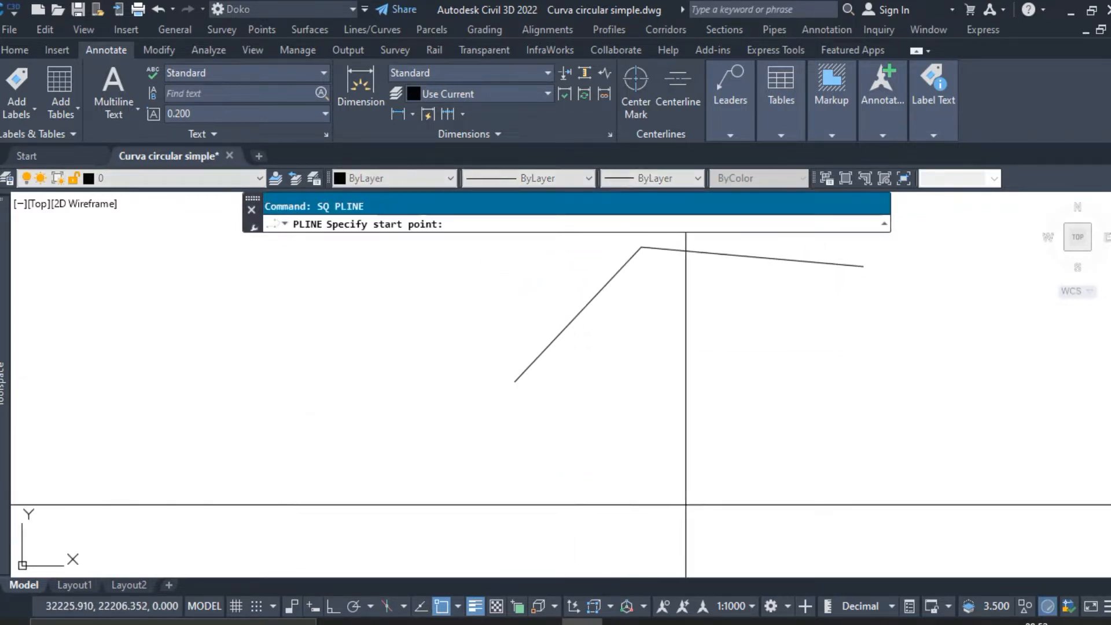
{"action": "left_click", "coordinate": [732, 538]}
{"action": "type", "text": "p"}
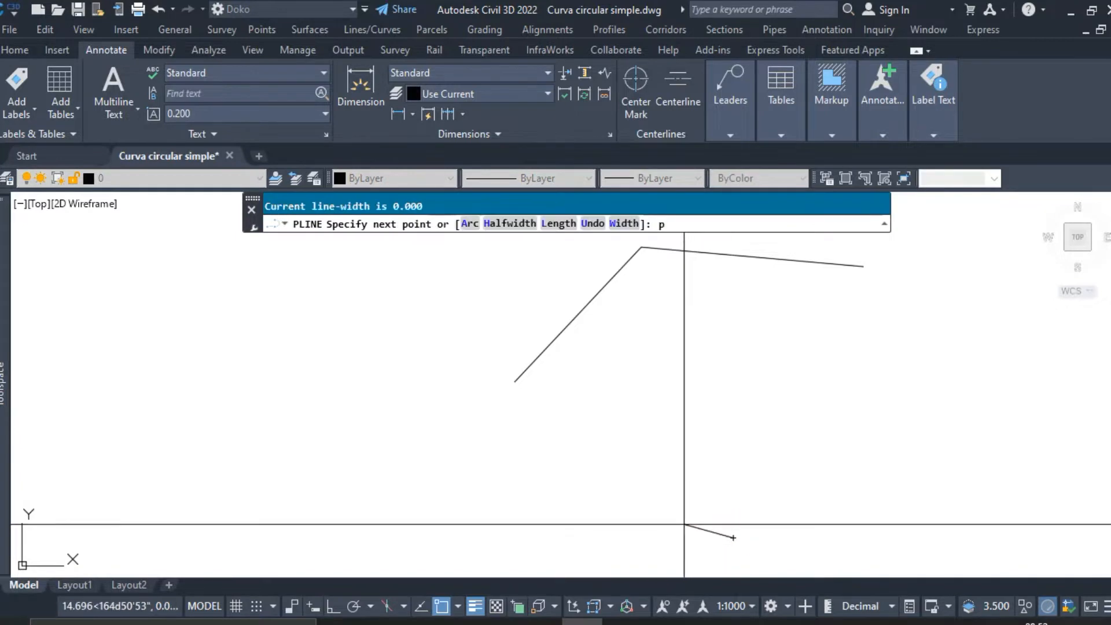
{"action": "type", "text": "er"}
{"action": "key", "text": "space"}
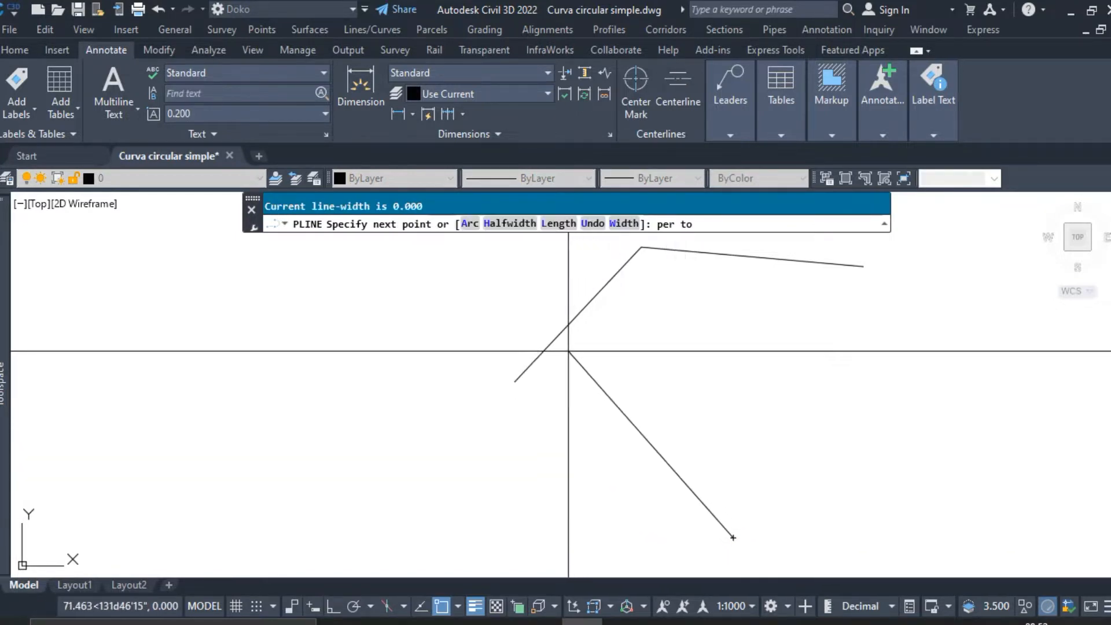
{"action": "left_click", "coordinate": [565, 340]}
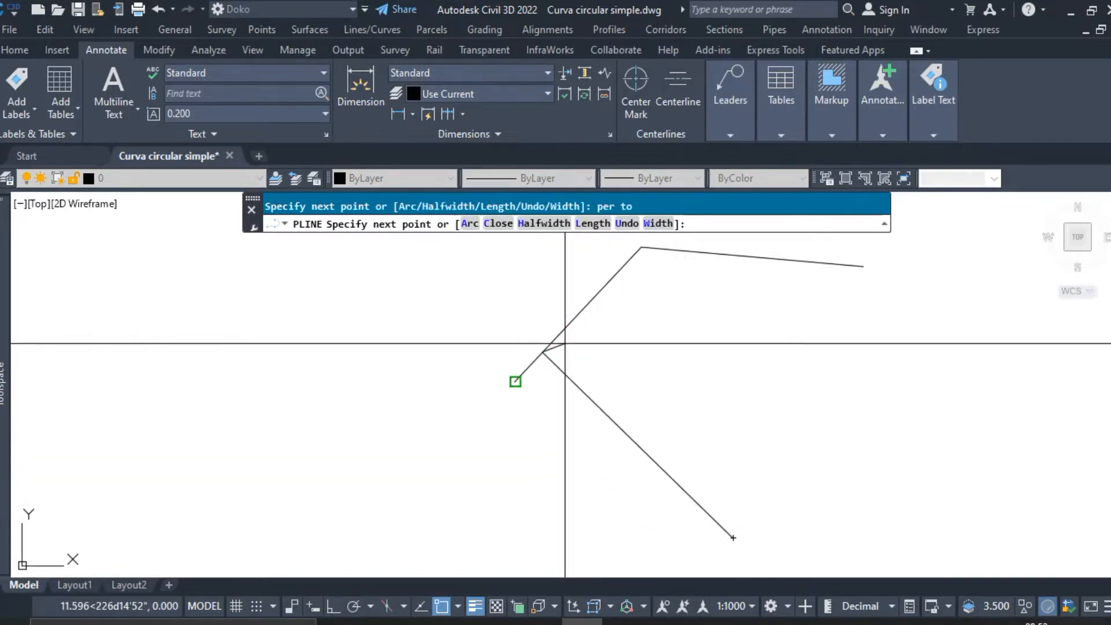
{"action": "key", "text": "Escape"}
Draw a small construction circle centred on the apex where the two tangents meet
{"action": "scroll", "coordinate": [517, 344], "scroll_direction": "up", "scroll_amount": 4}
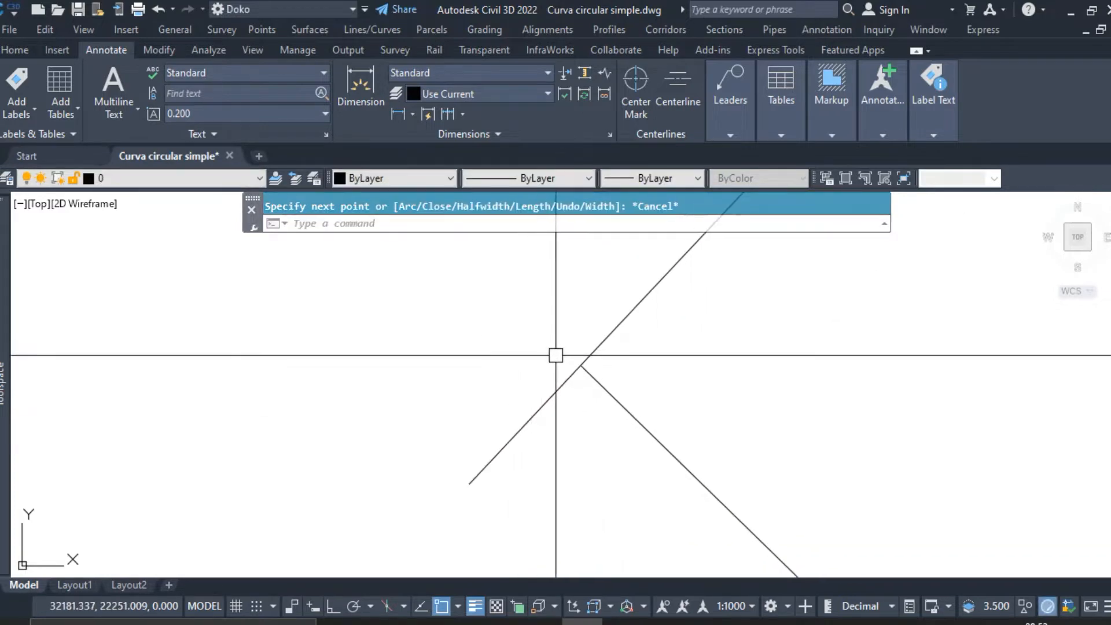
{"action": "scroll", "coordinate": [559, 354], "scroll_direction": "up", "scroll_amount": 2}
{"action": "scroll", "coordinate": [608, 370], "scroll_direction": "down", "scroll_amount": 4}
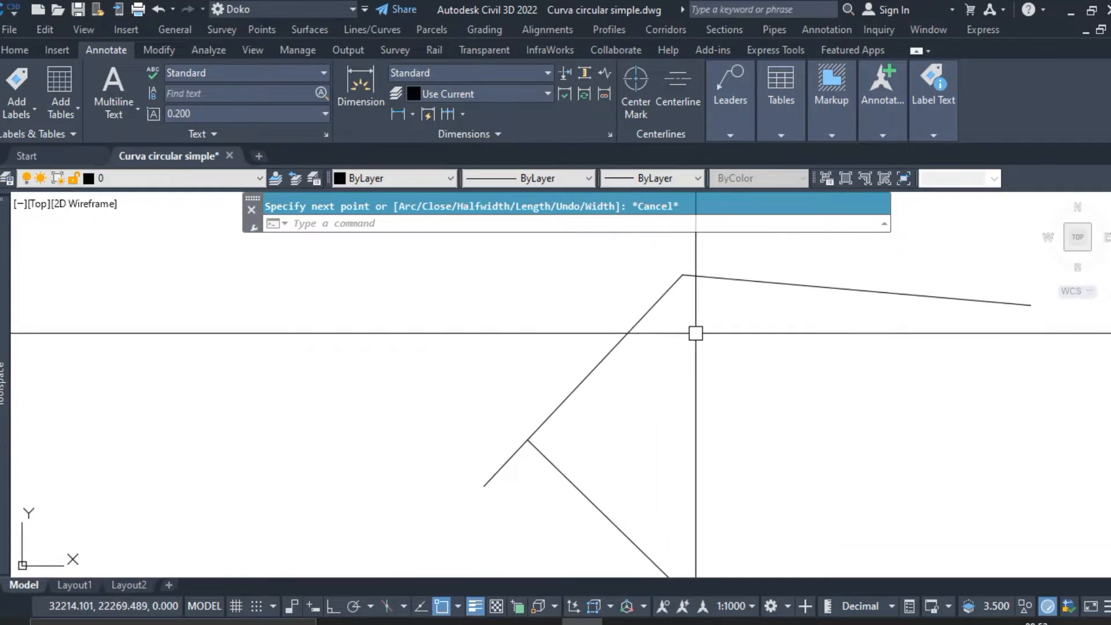
{"action": "type", "text": "c"}
{"action": "key", "text": "Return"}
{"action": "left_click", "coordinate": [683, 274]}
{"action": "scroll", "coordinate": [688, 283], "scroll_direction": "up", "scroll_amount": 3}
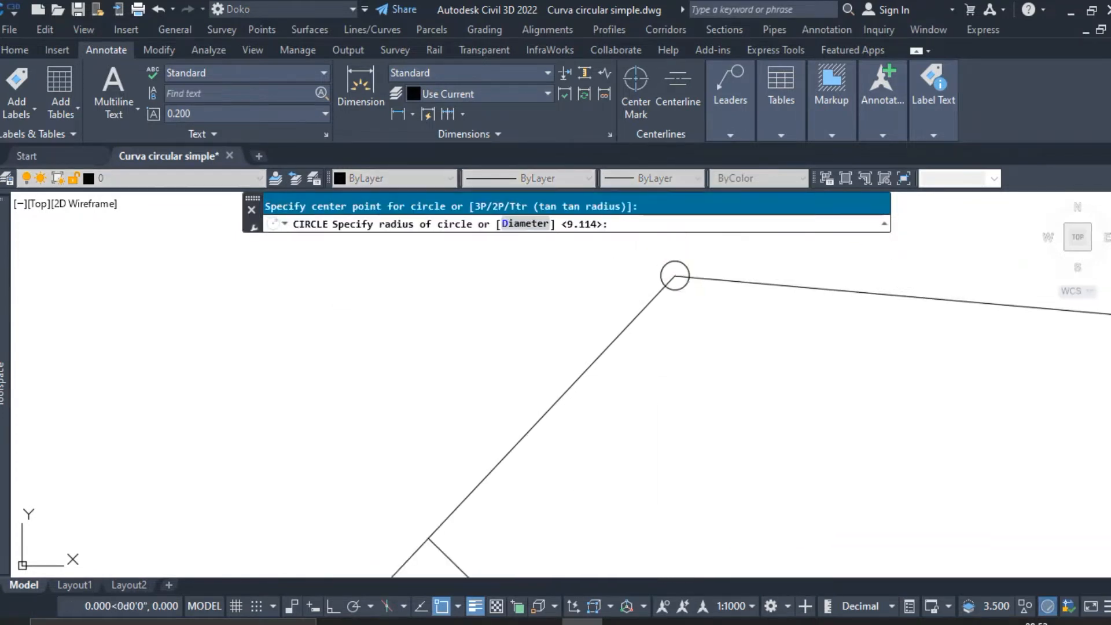
{"action": "left_click", "coordinate": [691, 293]}
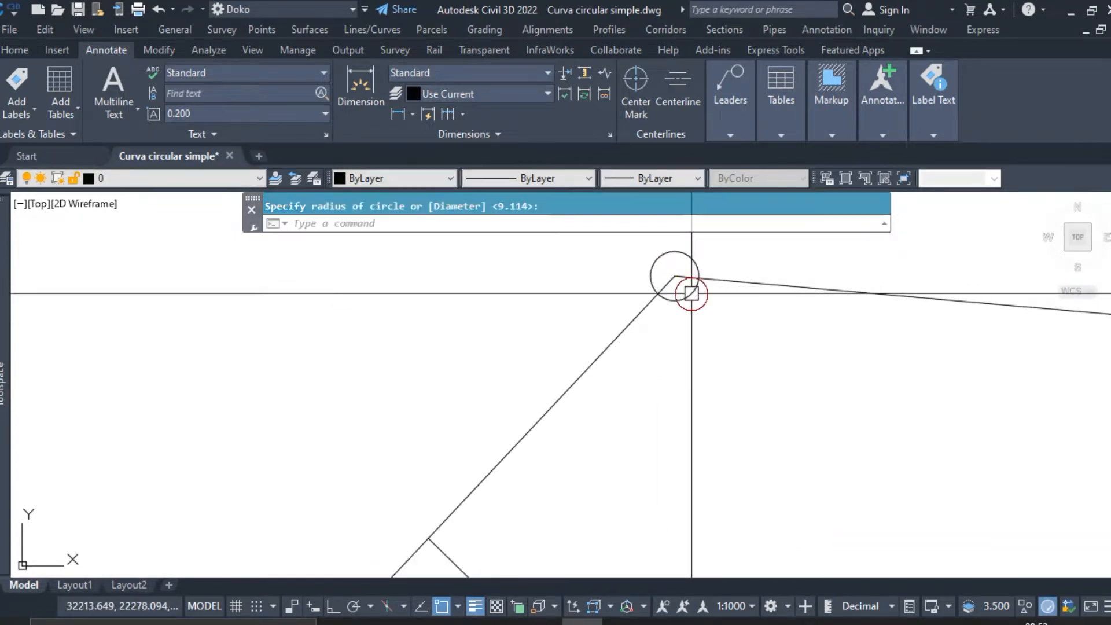
Trim the outer part of the construction circle, leaving only the arc inside the angle between the tangents
{"action": "middle_click_drag", "start_coordinate": [694, 293], "coordinate": [692, 314]}
{"action": "type", "text": "tr"}
{"action": "key", "text": "Return"}
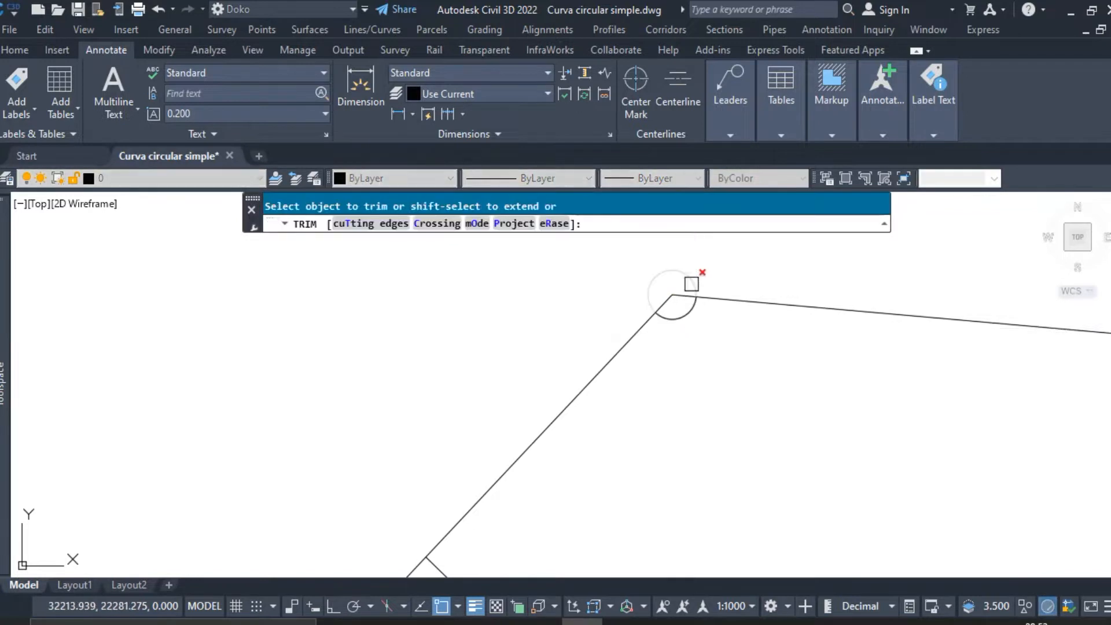
{"action": "left_click", "coordinate": [692, 284]}
{"action": "key", "text": "Escape"}
Draw a polyline from the apex to the midpoint of the construction arc to start the angle bisector
{"action": "scroll", "coordinate": [680, 304], "scroll_direction": "up", "scroll_amount": 4}
{"action": "type", "text": "sq"}
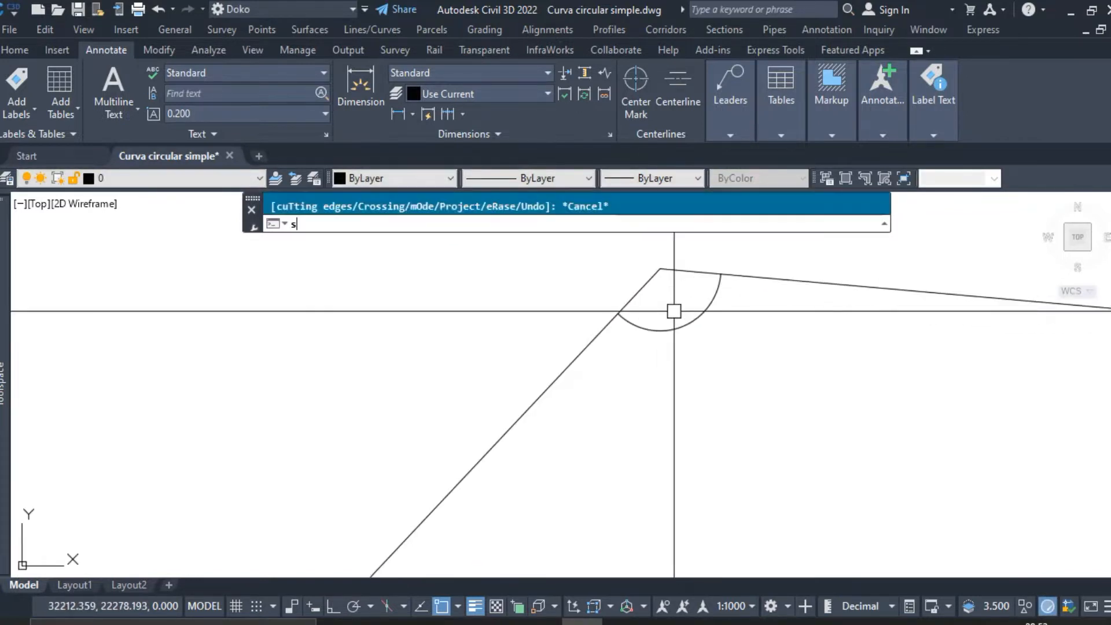
{"action": "key", "text": "Return"}
{"action": "left_click", "coordinate": [661, 270]}
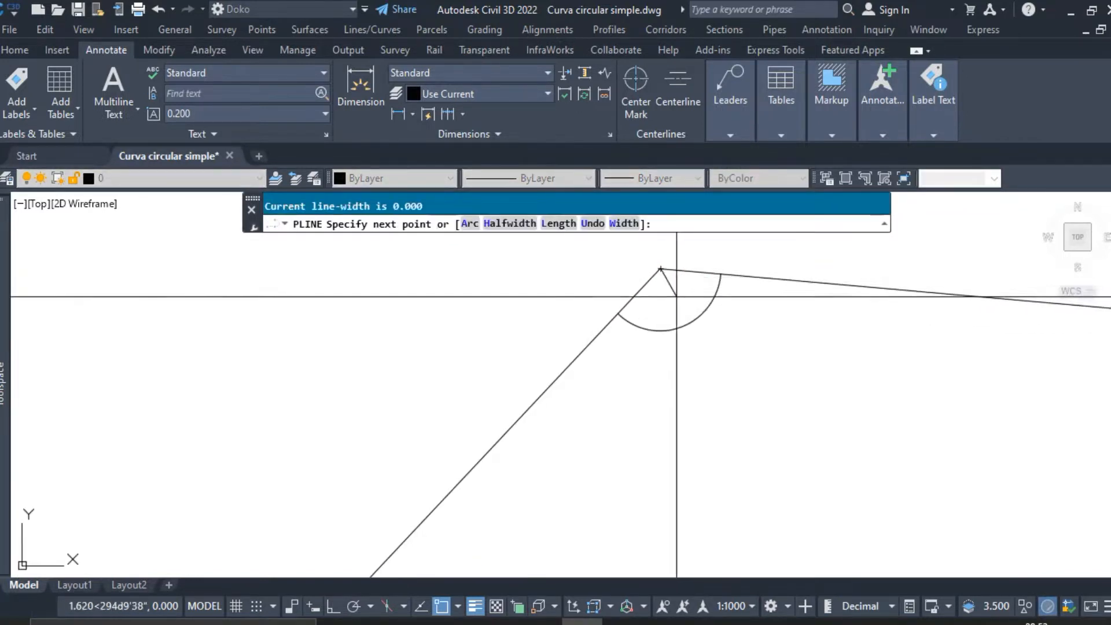
{"action": "type", "text": "mi"}
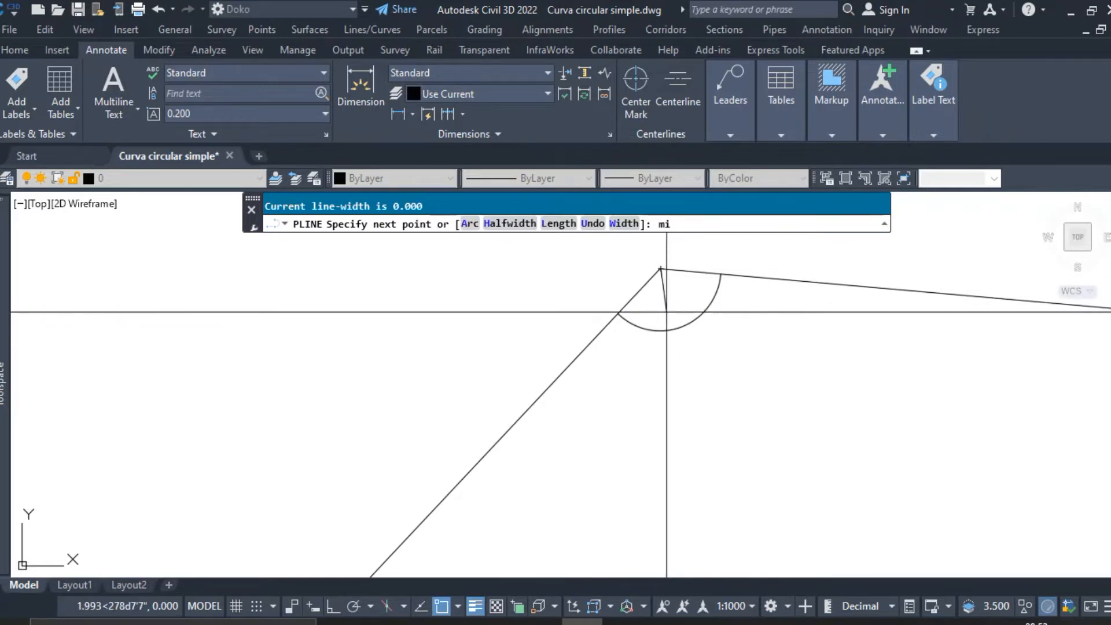
{"action": "type", "text": "d"}
{"action": "key", "text": "Return"}
{"action": "left_click", "coordinate": [675, 318]}
{"action": "key", "text": "Escape"}
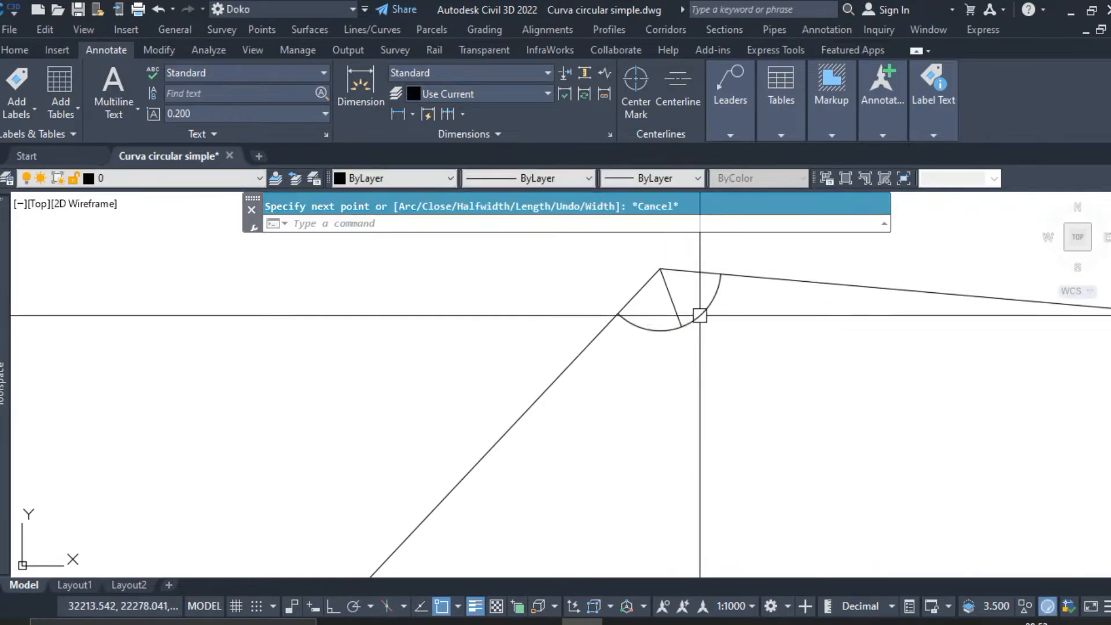
Erase the construction arc at the apex
{"action": "left_click", "coordinate": [700, 315]}
{"action": "type", "text": "e"}
{"action": "key", "text": "Return"}
Use Fillet to join the bisector and the perpendicular radius line at a sharp corner below
{"action": "scroll", "coordinate": [653, 310], "scroll_direction": "down", "scroll_amount": 5}
{"action": "middle_click_drag", "start_coordinate": [666, 310], "coordinate": [648, 345]}
{"action": "type", "text": "f"}
{"action": "key", "text": "Return"}
{"action": "left_click", "coordinate": [662, 460]}
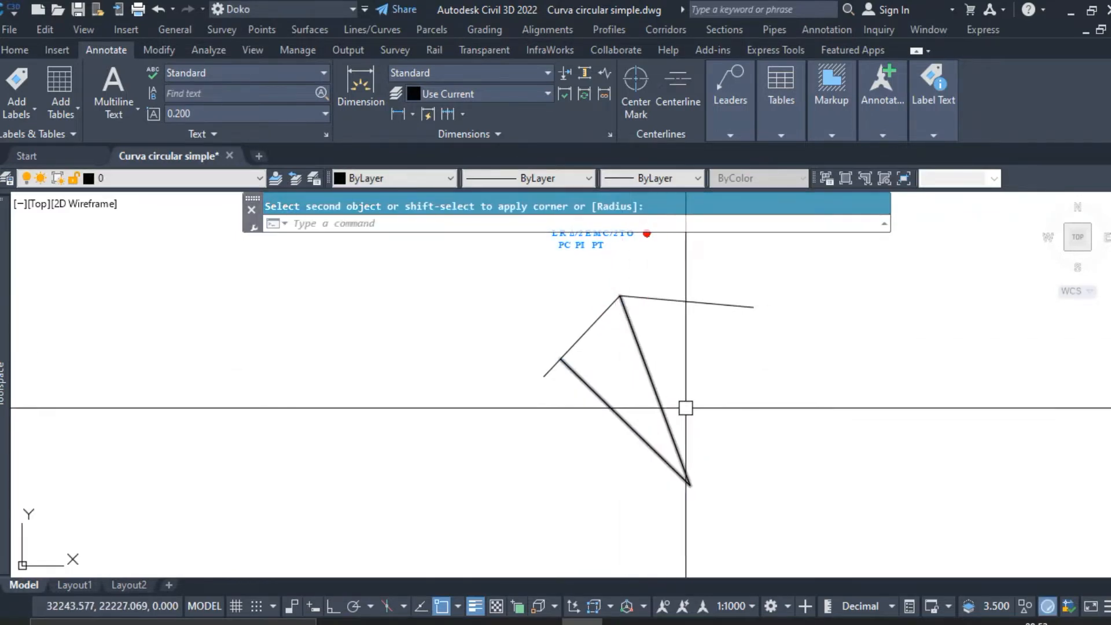
Create a closed polyline boundary inside the triangle formed by the entry tangent, the radius line and the bisector
{"action": "type", "text": "bo"}
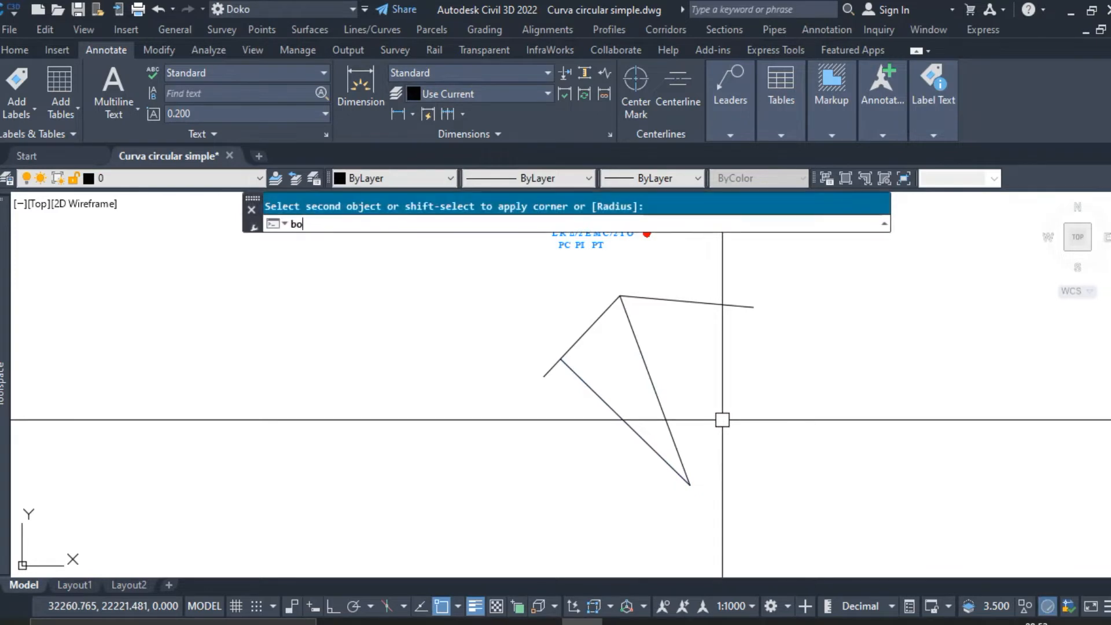
{"action": "key", "text": "Return"}
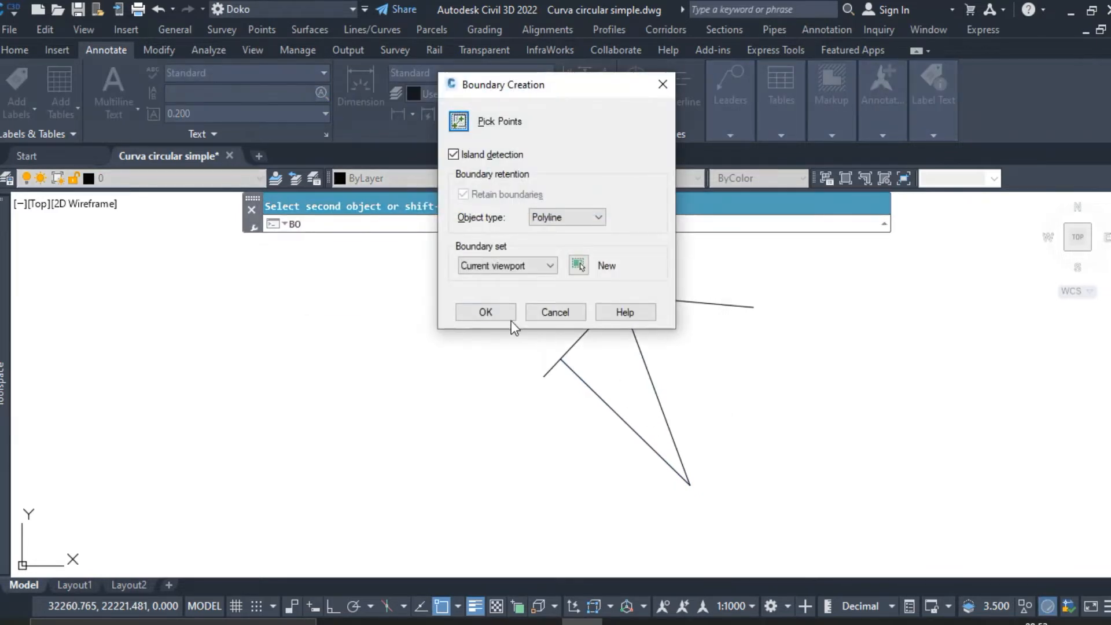
{"action": "left_click", "coordinate": [510, 320]}
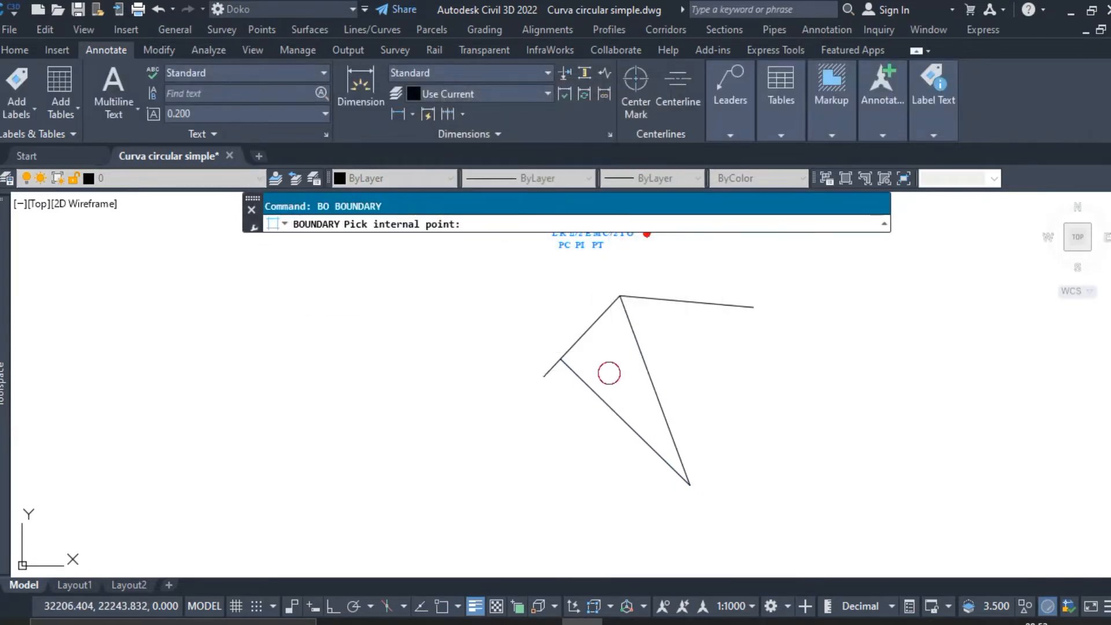
{"action": "left_click", "coordinate": [609, 373]}
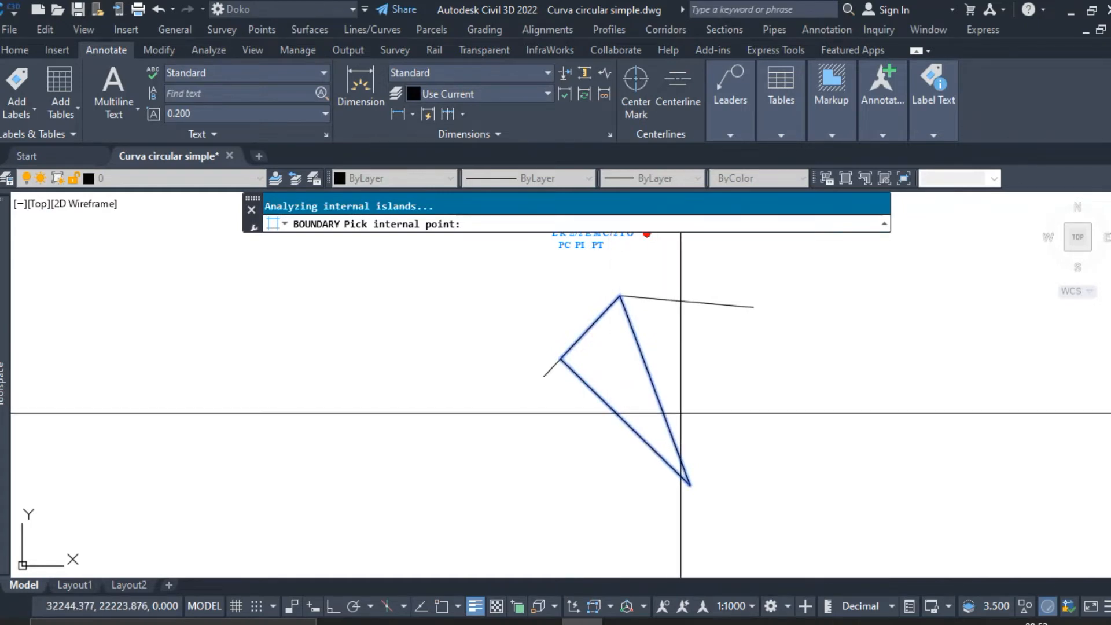
{"action": "key", "text": "Return"}
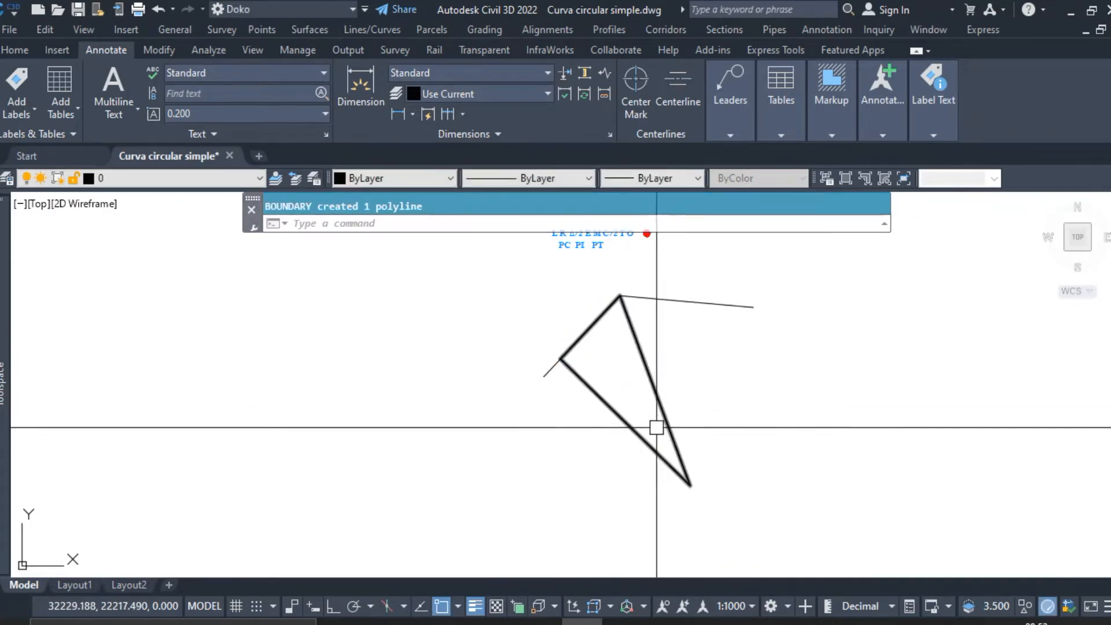
Set the triangular boundary polyline's colour to Red and give it a heavier lineweight
{"action": "left_click", "coordinate": [647, 434]}
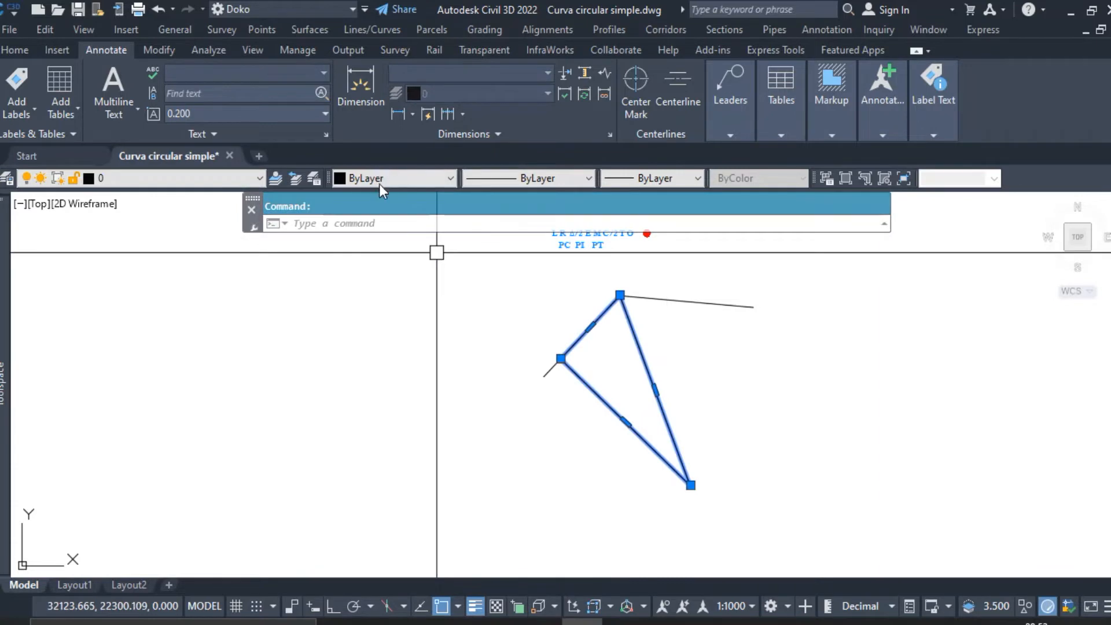
{"action": "left_click", "coordinate": [387, 179]}
{"action": "left_click", "coordinate": [370, 220]}
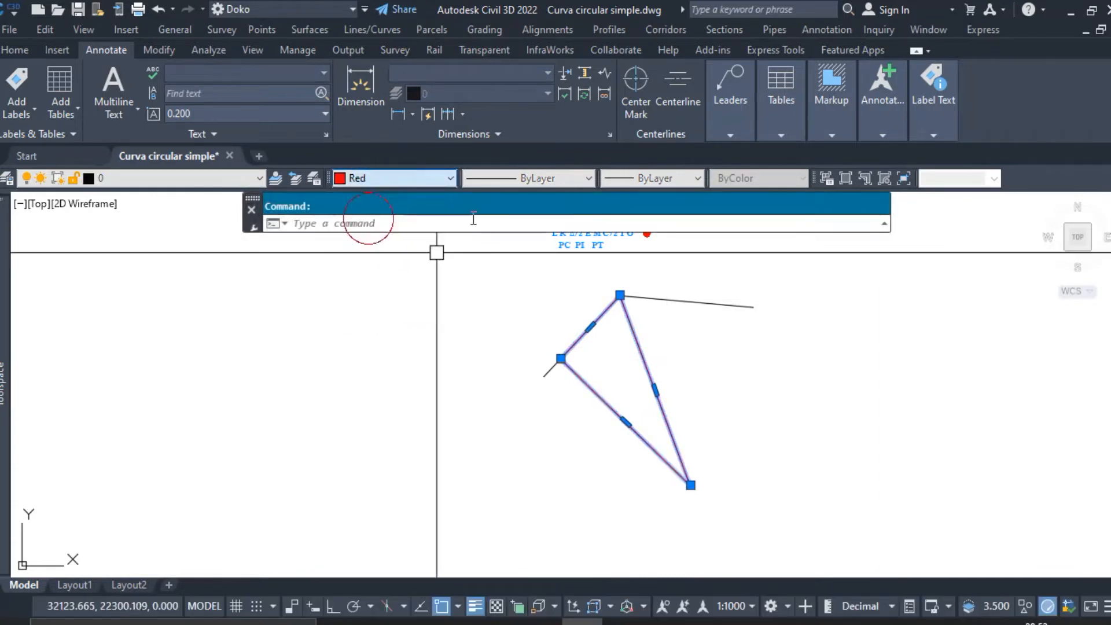
{"action": "left_click", "coordinate": [642, 179]}
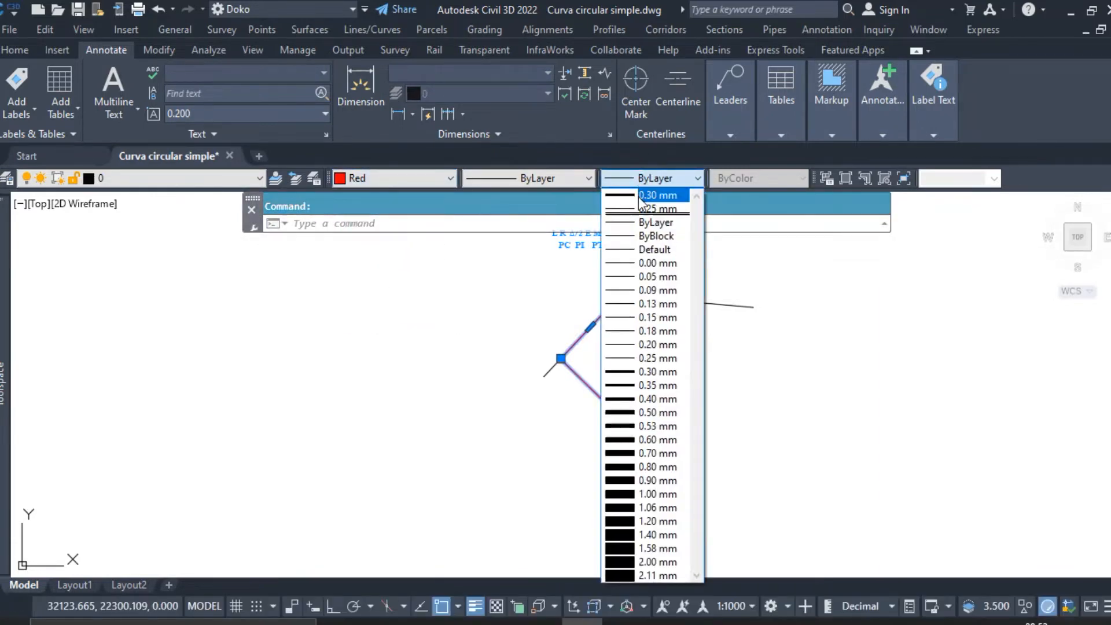
{"action": "left_click", "coordinate": [648, 351]}
{"action": "key", "text": "Escape"}
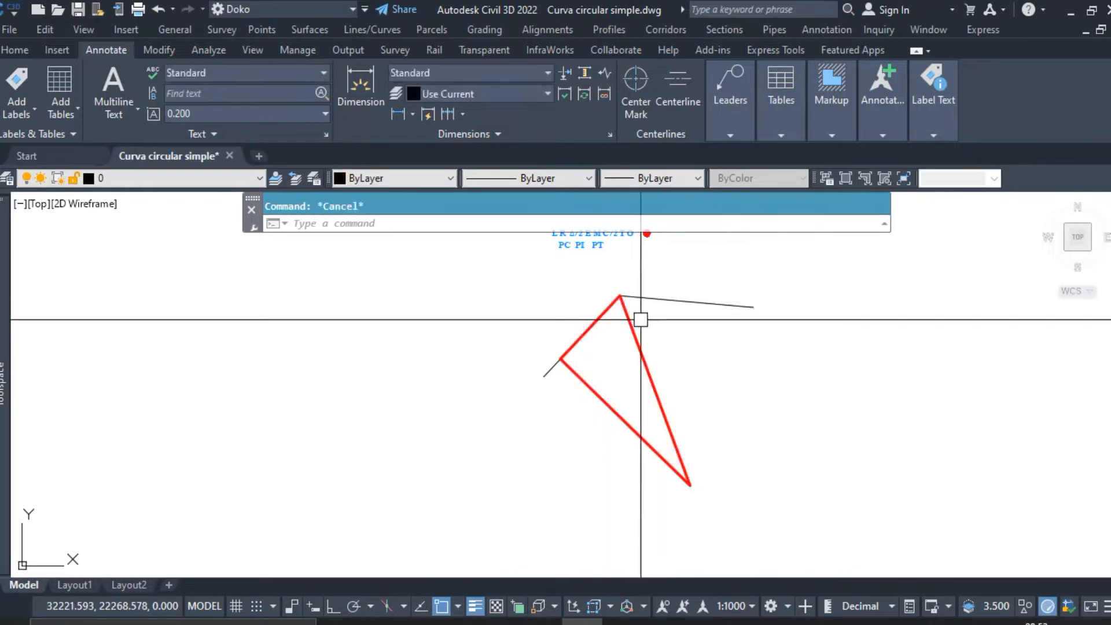
Copy the red dot beside the symbol labels to the inside of the red triangle's right-angle corner
{"action": "middle_click_drag", "start_coordinate": [642, 319], "coordinate": [643, 350]}
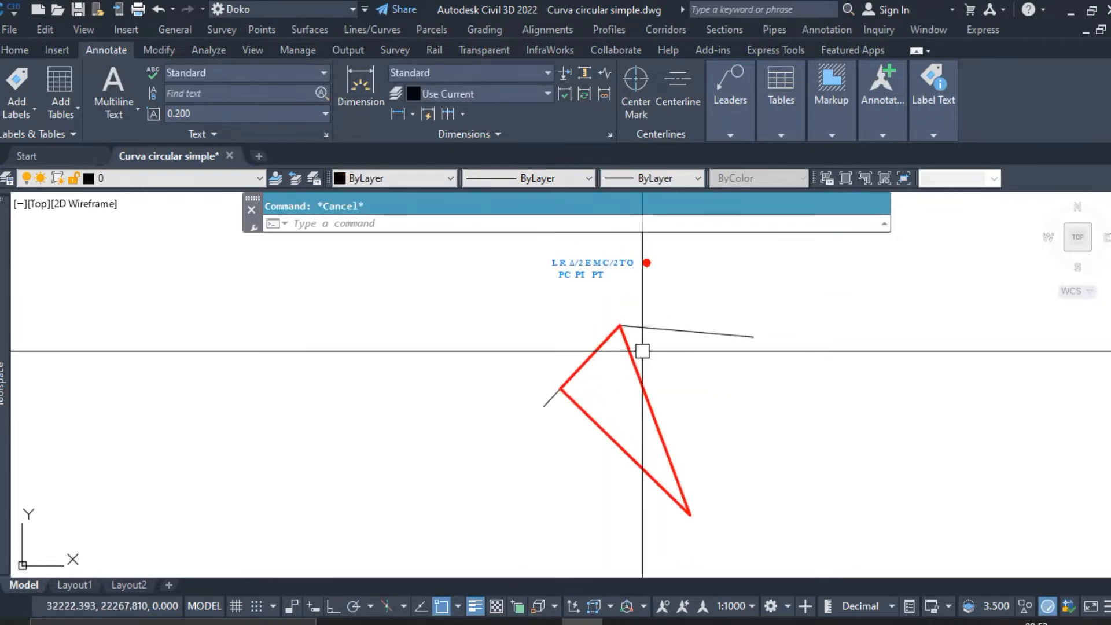
{"action": "type", "text": "xx"}
{"action": "key", "text": "Return"}
{"action": "scroll", "coordinate": [647, 265], "scroll_direction": "up", "scroll_amount": 2}
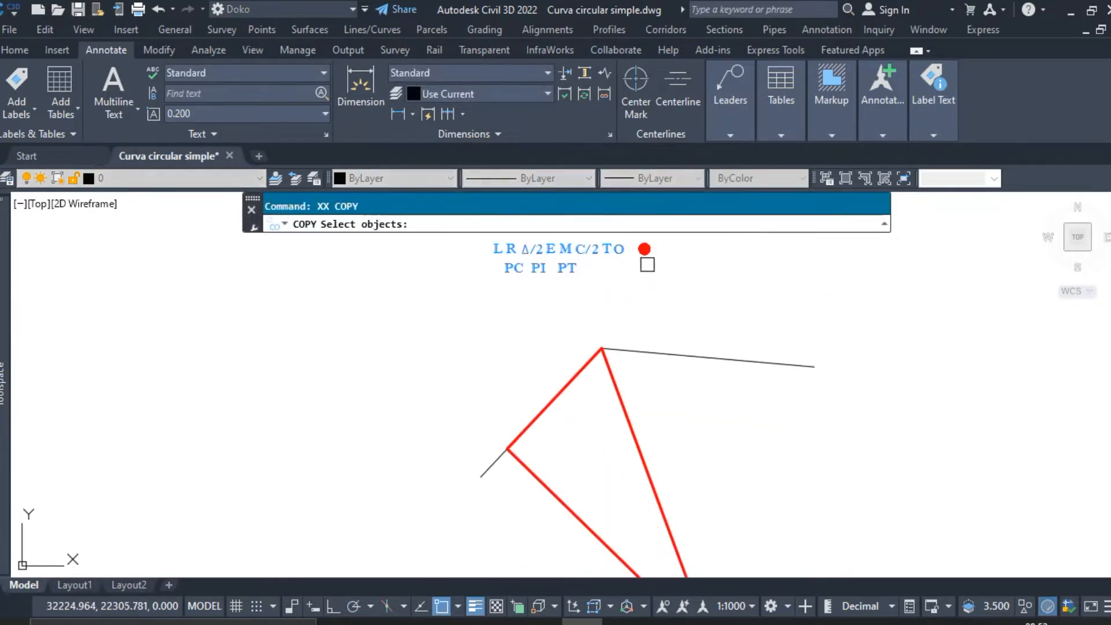
{"action": "key", "text": "Return"}
{"action": "left_click", "coordinate": [663, 259]}
{"action": "scroll", "coordinate": [551, 454], "scroll_direction": "up", "scroll_amount": 2}
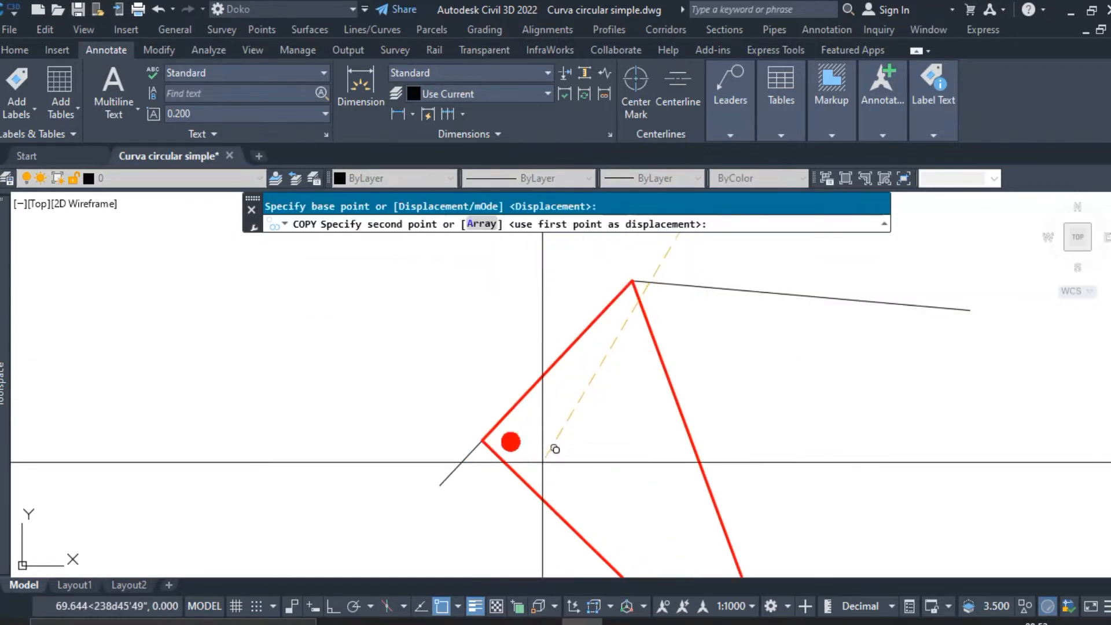
{"action": "left_click", "coordinate": [549, 446]}
{"action": "scroll", "coordinate": [549, 445], "scroll_direction": "down", "scroll_amount": 4}
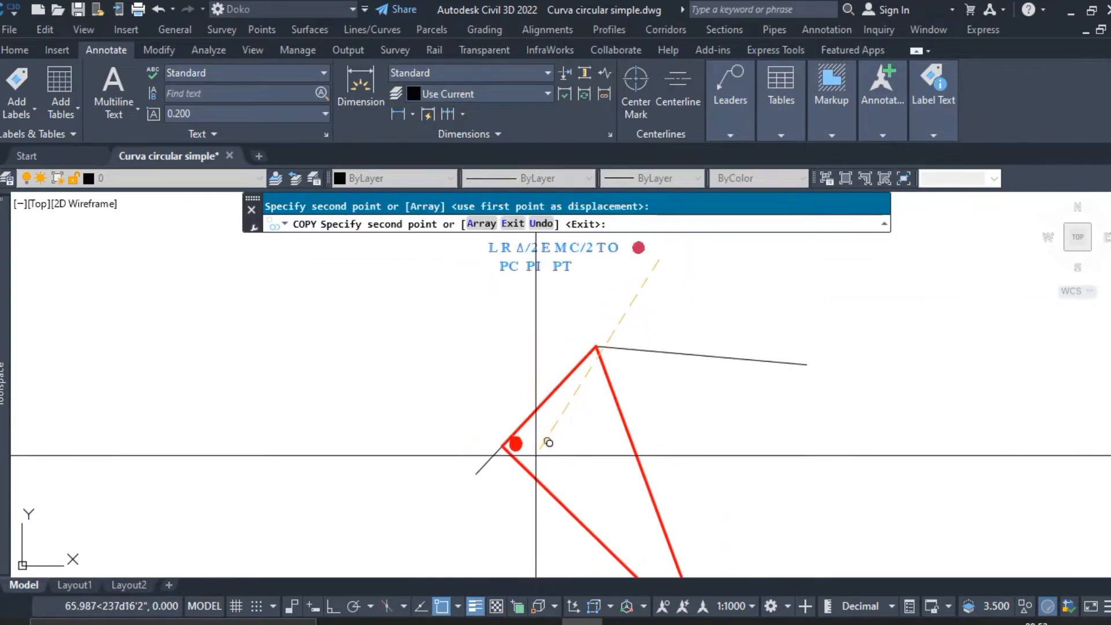
Copy the PC label from the symbol list to just outside the red triangle's right-angle corner, with object snap off
{"action": "scroll", "coordinate": [499, 376], "scroll_direction": "up", "scroll_amount": 3}
{"action": "key", "text": "Return"}
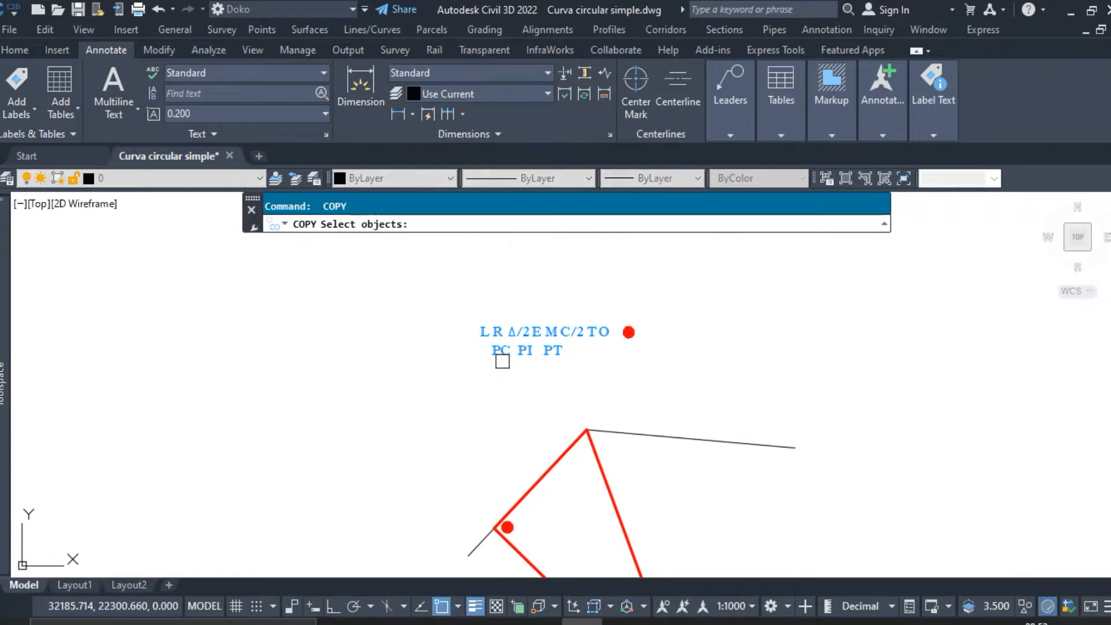
{"action": "left_click", "coordinate": [503, 357]}
{"action": "key", "text": "Return"}
{"action": "left_click", "coordinate": [503, 377]}
{"action": "mouse_move", "coordinate": [509, 437]}
{"action": "middle_mouse_down"}
{"action": "mouse_move", "coordinate": [545, 368]}
{"action": "mouse_move", "coordinate": [528, 397]}
{"action": "middle_mouse_up"}
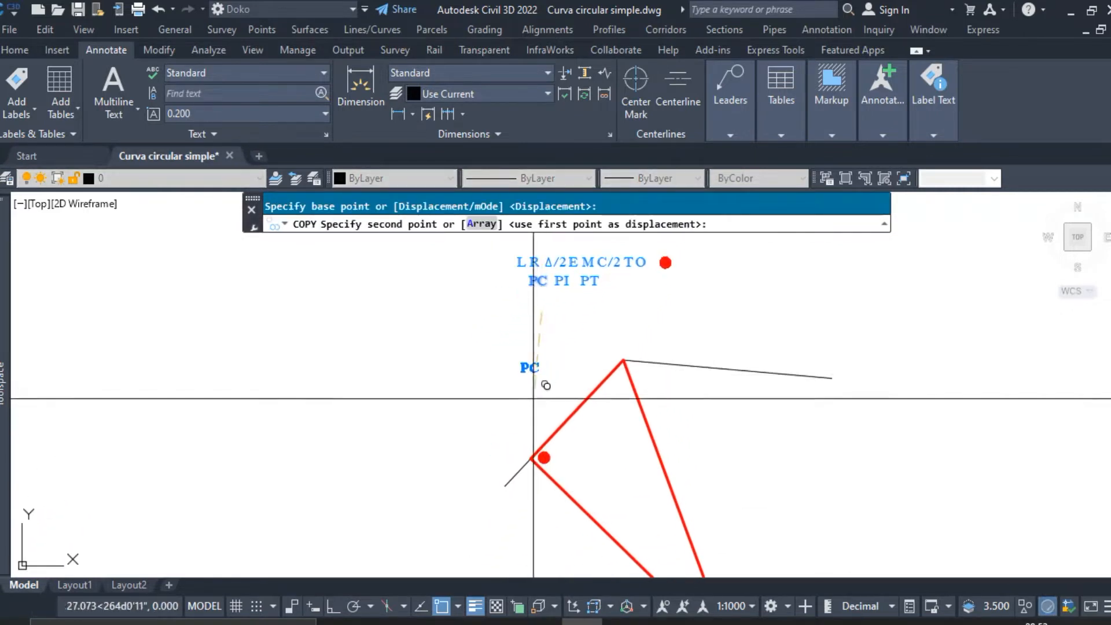
{"action": "key", "text": "F3"}
{"action": "scroll", "coordinate": [524, 446], "scroll_direction": "up", "scroll_amount": 4}
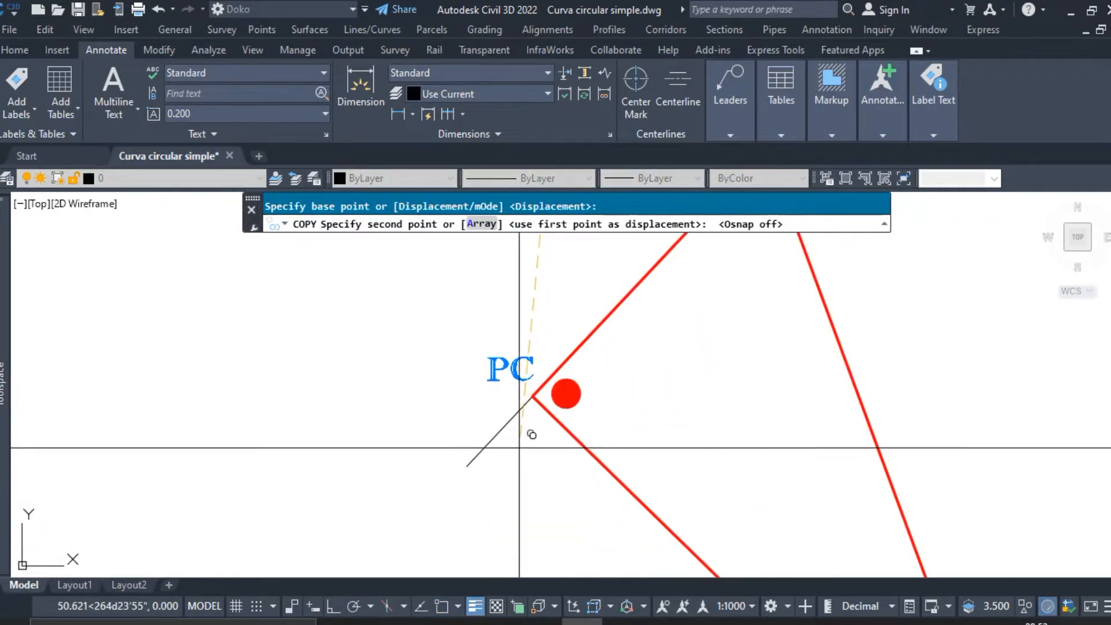
{"action": "left_click", "coordinate": [530, 450]}
{"action": "scroll", "coordinate": [530, 451], "scroll_direction": "down", "scroll_amount": 5}
{"action": "scroll", "coordinate": [564, 391], "scroll_direction": "up", "scroll_amount": 4}
{"action": "key", "text": "Escape"}
Copy the PI label from the symbol list to just above the triangle's upper vertex, where the two tangents meet
{"action": "key", "text": "Return"}
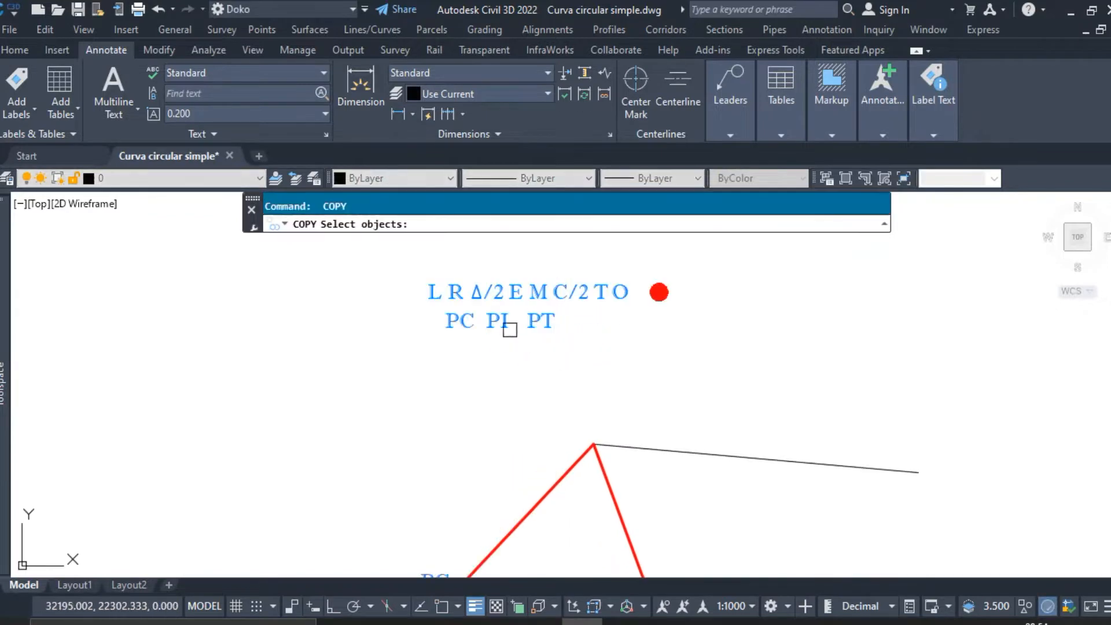
{"action": "left_click", "coordinate": [501, 325]}
{"action": "key", "text": "Return"}
{"action": "left_click", "coordinate": [506, 345]}
{"action": "scroll", "coordinate": [596, 466], "scroll_direction": "up", "scroll_amount": 4}
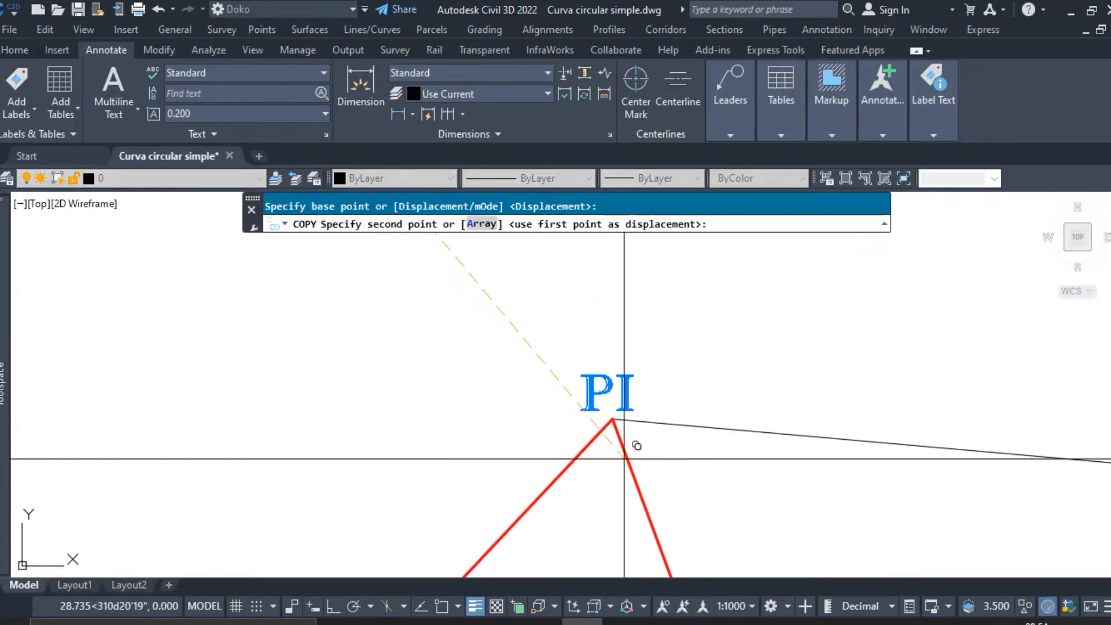
{"action": "left_click", "coordinate": [636, 445]}
{"action": "scroll", "coordinate": [636, 445], "scroll_direction": "down", "scroll_amount": 3}
{"action": "key", "text": "Escape"}
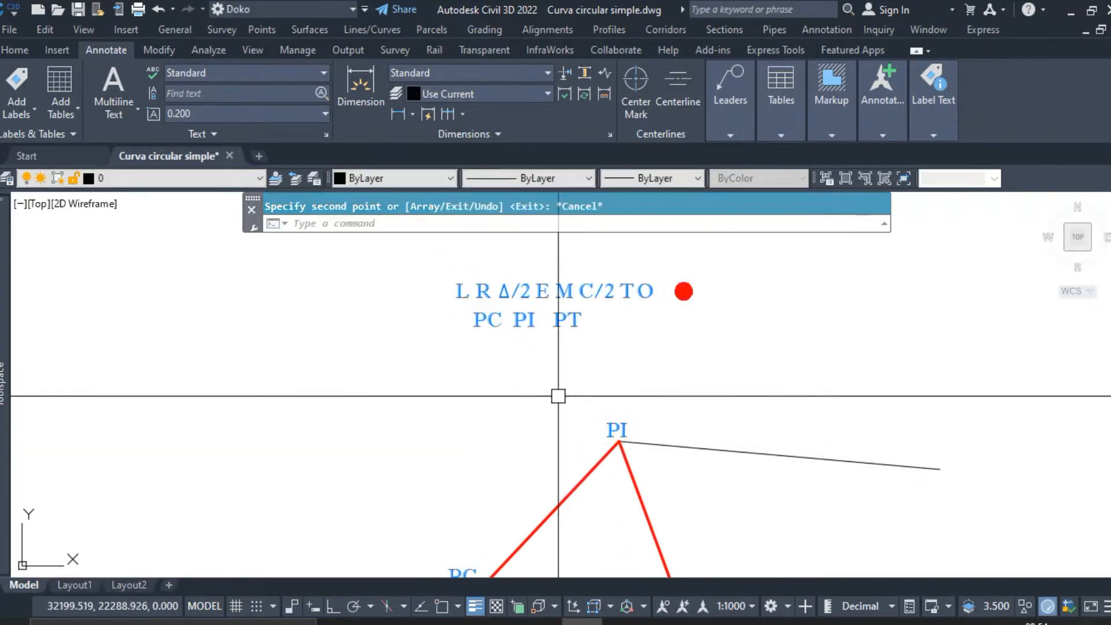
Copy the T label from the symbol list to the outer side of the tangent between PC and PI
{"action": "middle_click_drag", "start_coordinate": [562, 359], "coordinate": [566, 328]}
{"action": "key", "text": "Return"}
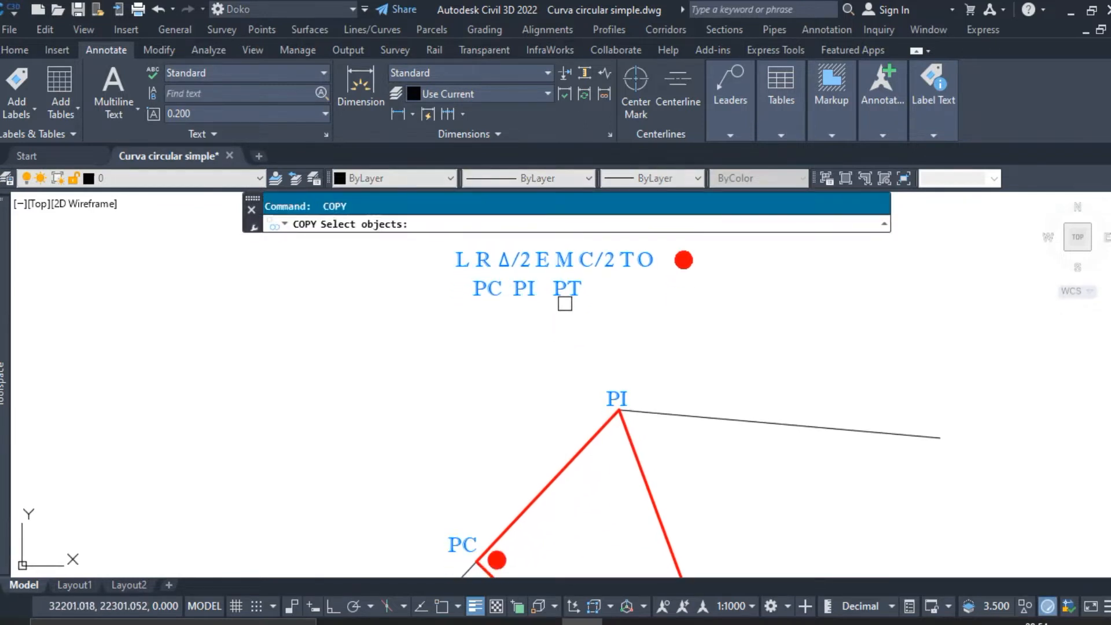
{"action": "left_click", "coordinate": [628, 260]}
{"action": "key", "text": "Return"}
{"action": "left_click", "coordinate": [629, 296]}
{"action": "middle_click_drag", "start_coordinate": [539, 499], "coordinate": [550, 428]}
{"action": "left_click", "coordinate": [554, 430]}
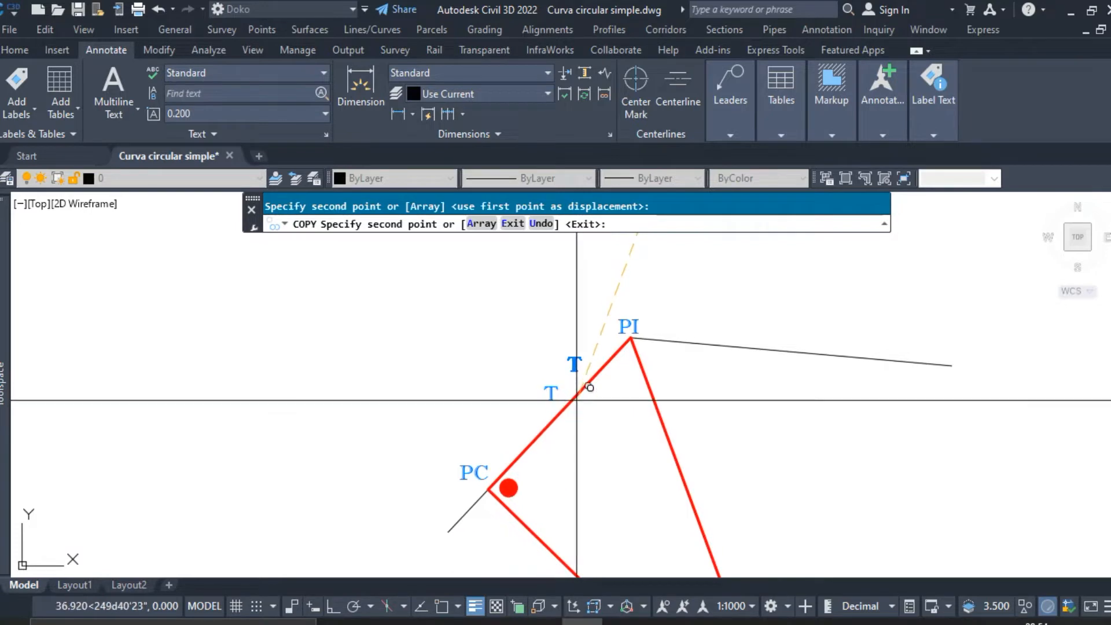
{"action": "scroll", "coordinate": [591, 377], "scroll_direction": "down", "scroll_amount": 3}
{"action": "scroll", "coordinate": [509, 330], "scroll_direction": "up", "scroll_amount": 3}
{"action": "key", "text": "Escape"}
Copy the R label from the symbol list to the outer side of the radius line that descends from PC
{"action": "key", "text": "Return"}
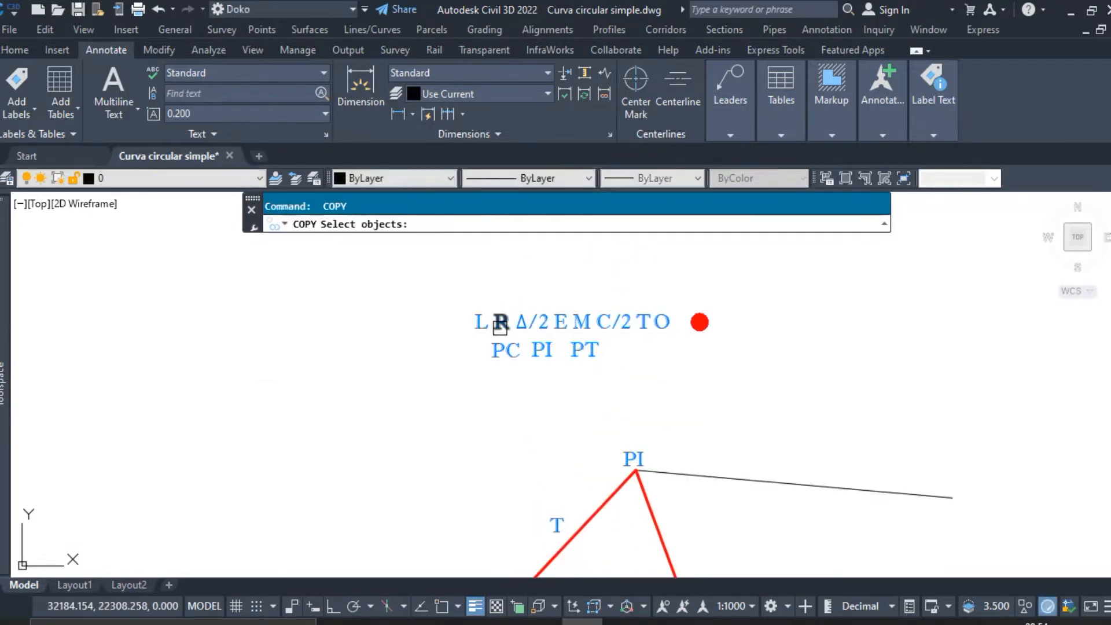
{"action": "left_click", "coordinate": [501, 321]}
{"action": "key", "text": "Return"}
{"action": "left_click", "coordinate": [508, 322]}
{"action": "scroll", "coordinate": [521, 354], "scroll_direction": "down", "scroll_amount": 3}
{"action": "scroll", "coordinate": [566, 423], "scroll_direction": "up", "scroll_amount": 5}
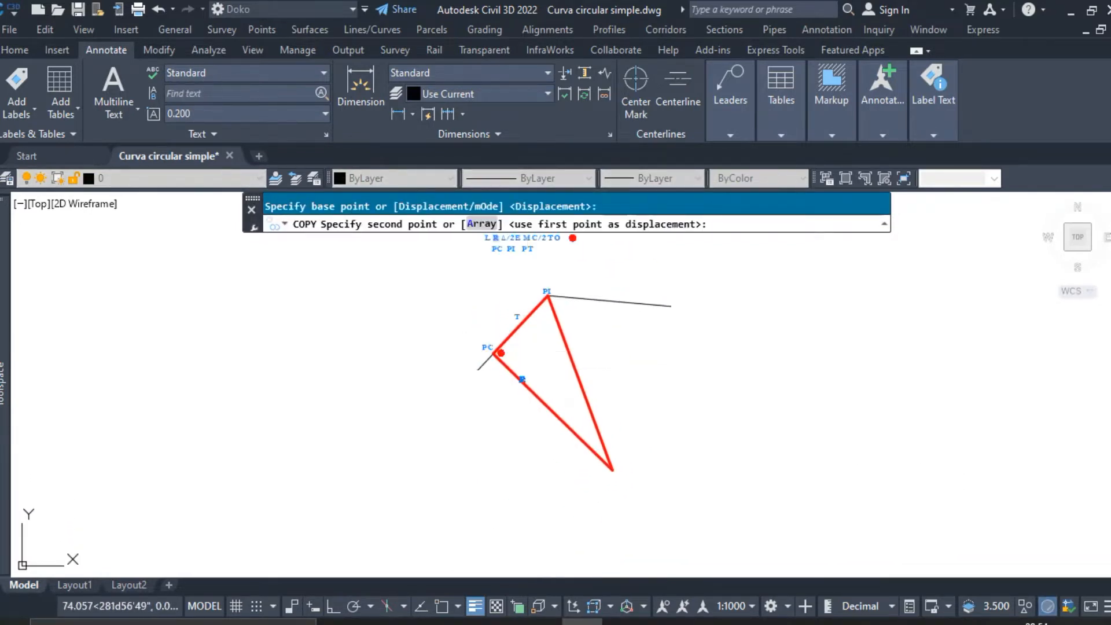
{"action": "left_click", "coordinate": [557, 416]}
{"action": "scroll", "coordinate": [556, 405], "scroll_direction": "down", "scroll_amount": 3}
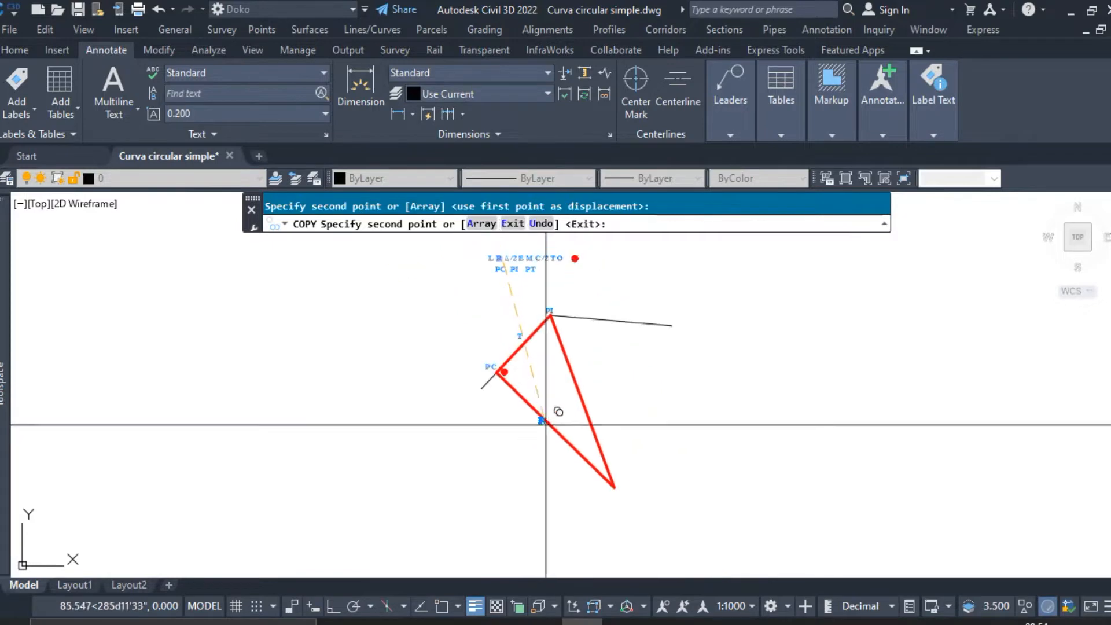
{"action": "key", "text": "Escape"}
Copy the Δ/2 label from the symbol list to the inside of the triangle's acute lower corner
{"action": "scroll", "coordinate": [532, 365], "scroll_direction": "up", "scroll_amount": 5}
{"action": "key", "text": "Return"}
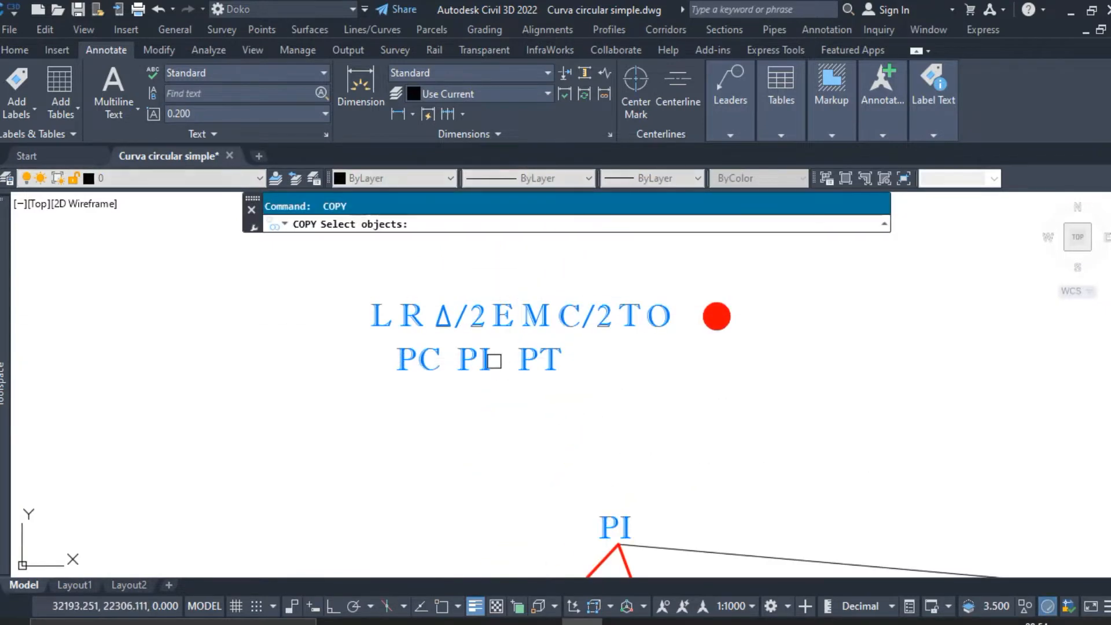
{"action": "left_click", "coordinate": [448, 316]}
{"action": "key", "text": "Return"}
{"action": "left_click", "coordinate": [466, 317]}
{"action": "scroll", "coordinate": [579, 405], "scroll_direction": "down", "scroll_amount": 3}
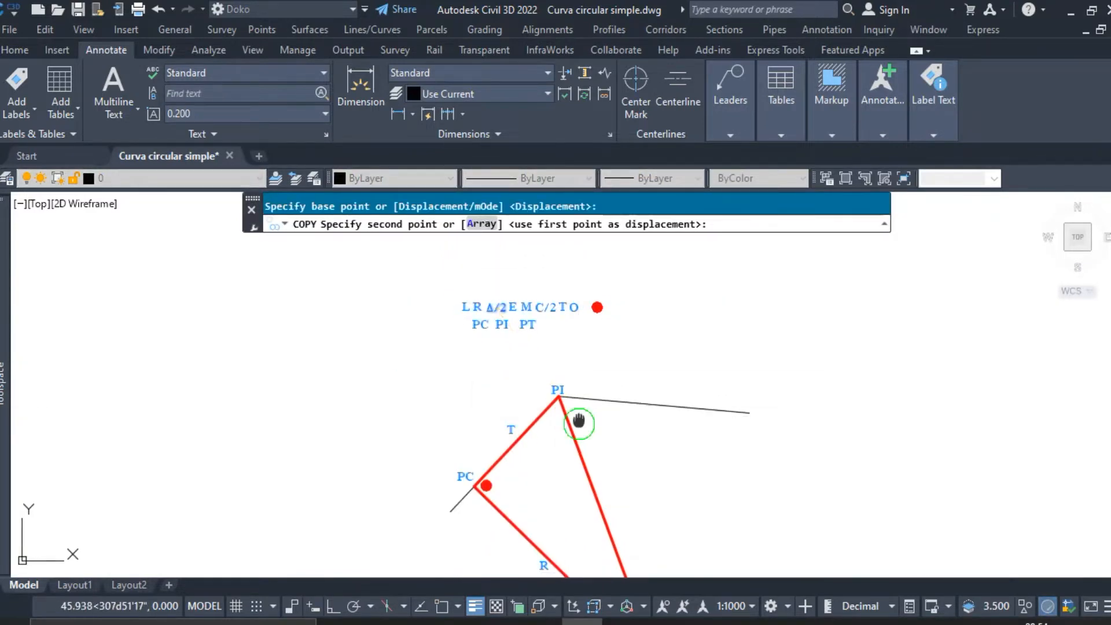
{"action": "scroll", "coordinate": [602, 457], "scroll_direction": "up", "scroll_amount": 5}
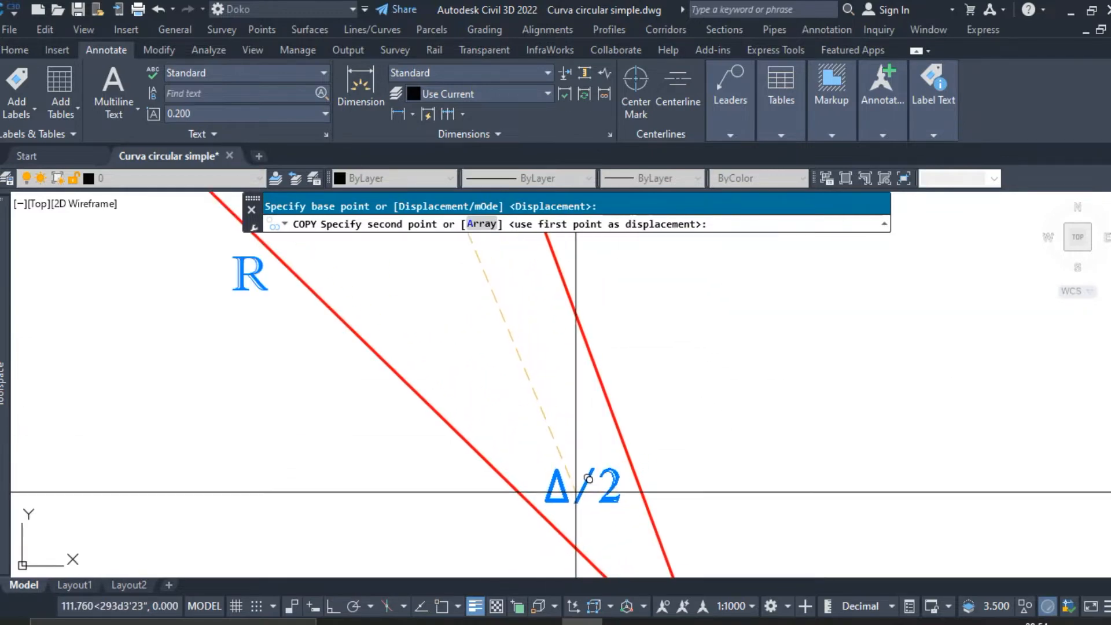
{"action": "left_click", "coordinate": [610, 469]}
{"action": "scroll", "coordinate": [610, 470], "scroll_direction": "down", "scroll_amount": 4}
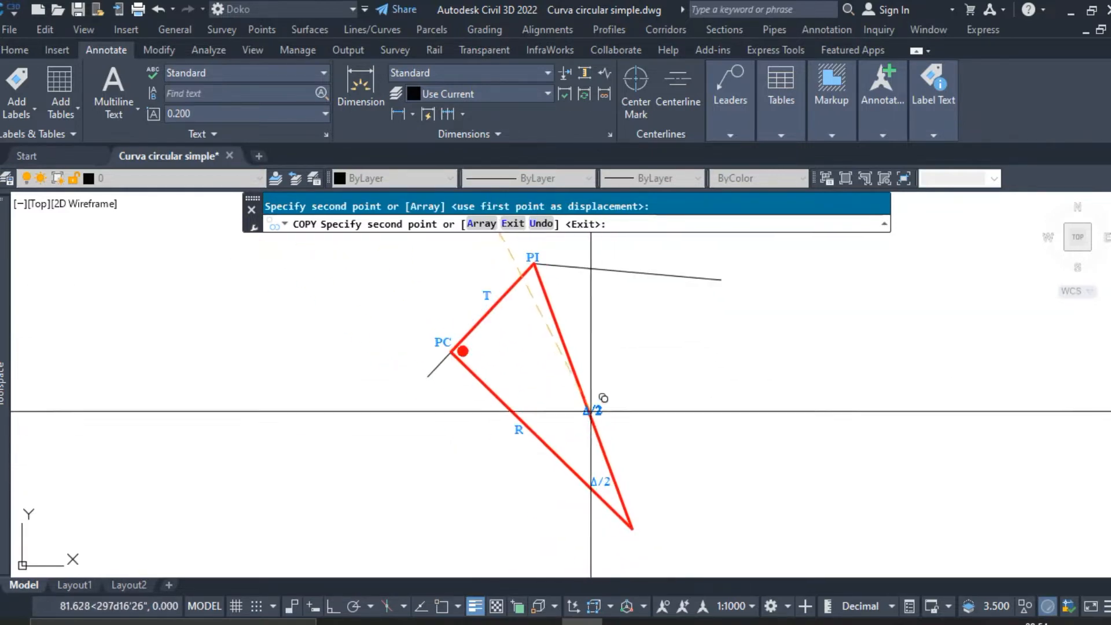
{"action": "key", "text": "Escape"}
Copy the O label from the symbol list to just below the triangle's lowest vertex
{"action": "middle_click_drag", "start_coordinate": [561, 328], "coordinate": [588, 488]}
{"action": "scroll", "coordinate": [558, 349], "scroll_direction": "up", "scroll_amount": 2}
{"action": "key", "text": "Return"}
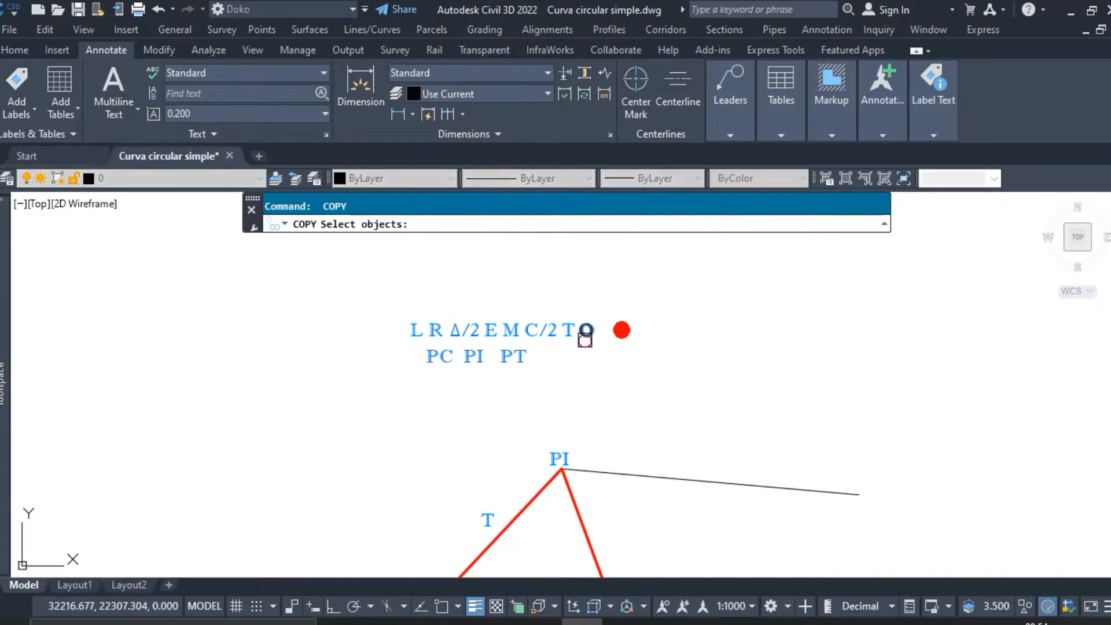
{"action": "left_click", "coordinate": [585, 338]}
{"action": "key", "text": "Return"}
{"action": "left_click", "coordinate": [586, 358]}
{"action": "scroll", "coordinate": [585, 359], "scroll_direction": "down", "scroll_amount": 4}
{"action": "middle_click_drag", "start_coordinate": [608, 450], "coordinate": [600, 346]}
{"action": "scroll", "coordinate": [620, 447], "scroll_direction": "up", "scroll_amount": 5}
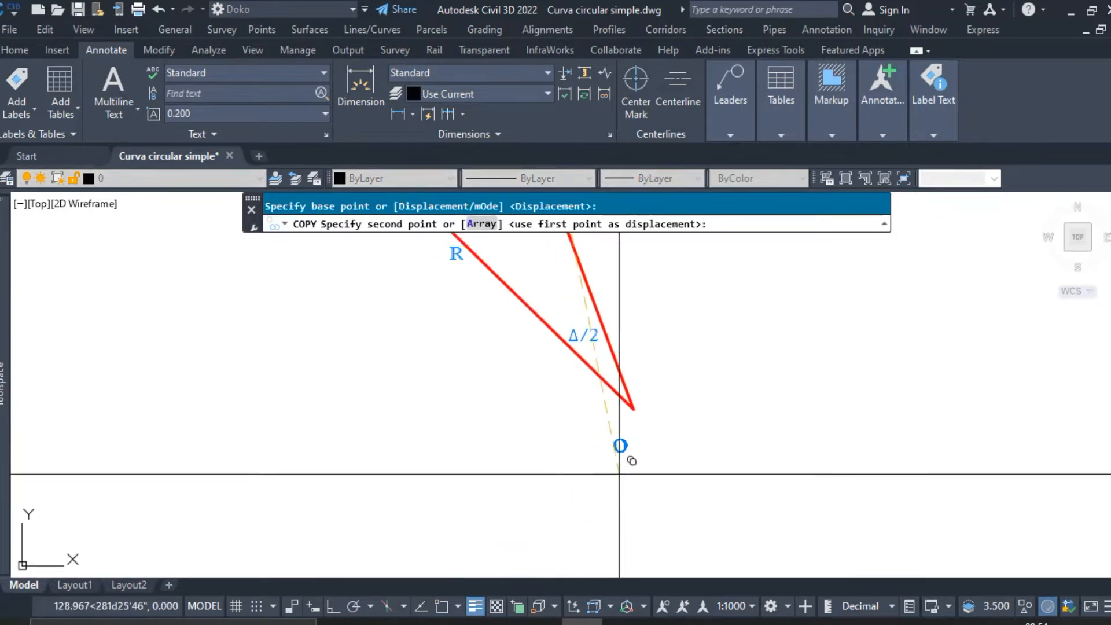
{"action": "left_click", "coordinate": [634, 457]}
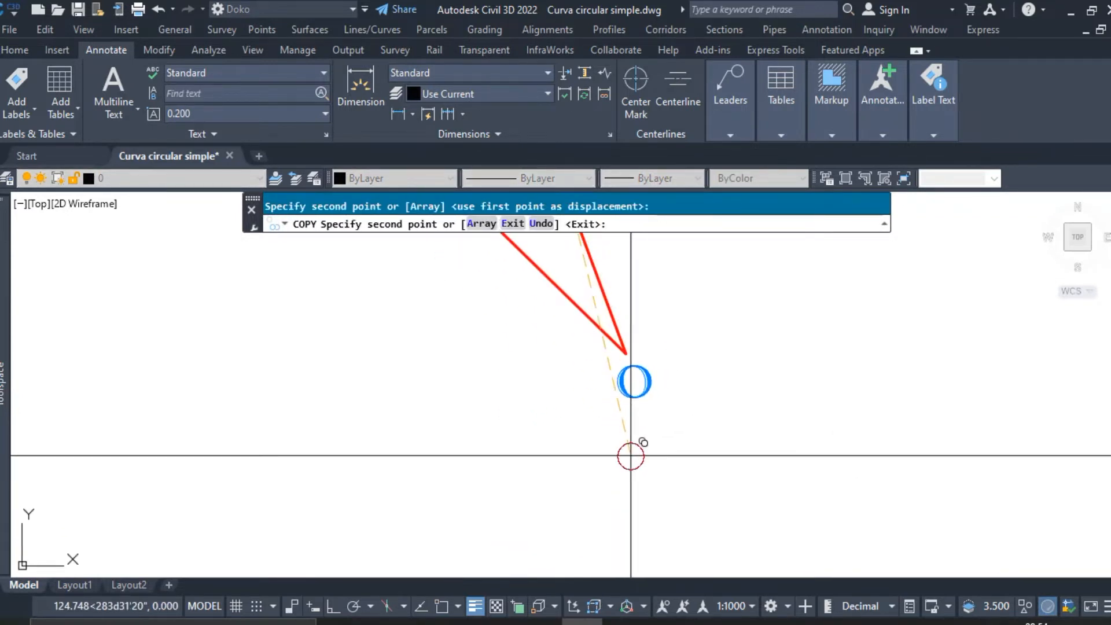
{"action": "key", "text": "Escape"}
Draw a circle centred on vertex O and passing through the PC corner, using object snap
{"action": "middle_click_drag", "start_coordinate": [658, 397], "coordinate": [670, 452]}
{"action": "type", "text": "c"}
{"action": "key", "text": "Return"}
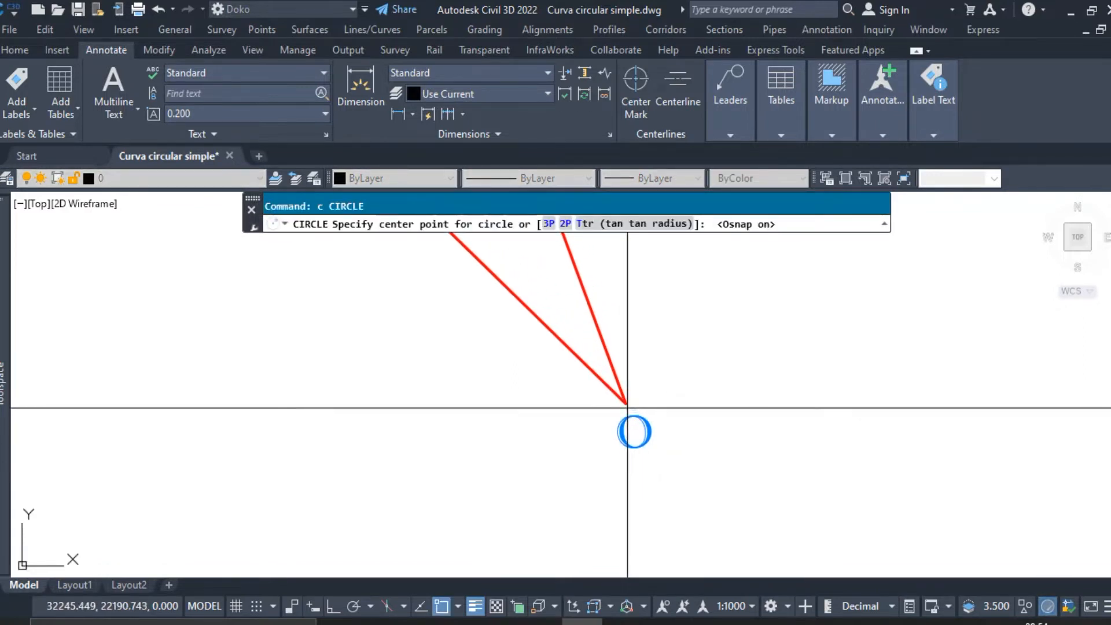
{"action": "left_click", "coordinate": [626, 401]}
{"action": "scroll", "coordinate": [671, 450], "scroll_direction": "down", "scroll_amount": 3}
{"action": "scroll", "coordinate": [559, 368], "scroll_direction": "up", "scroll_amount": 6}
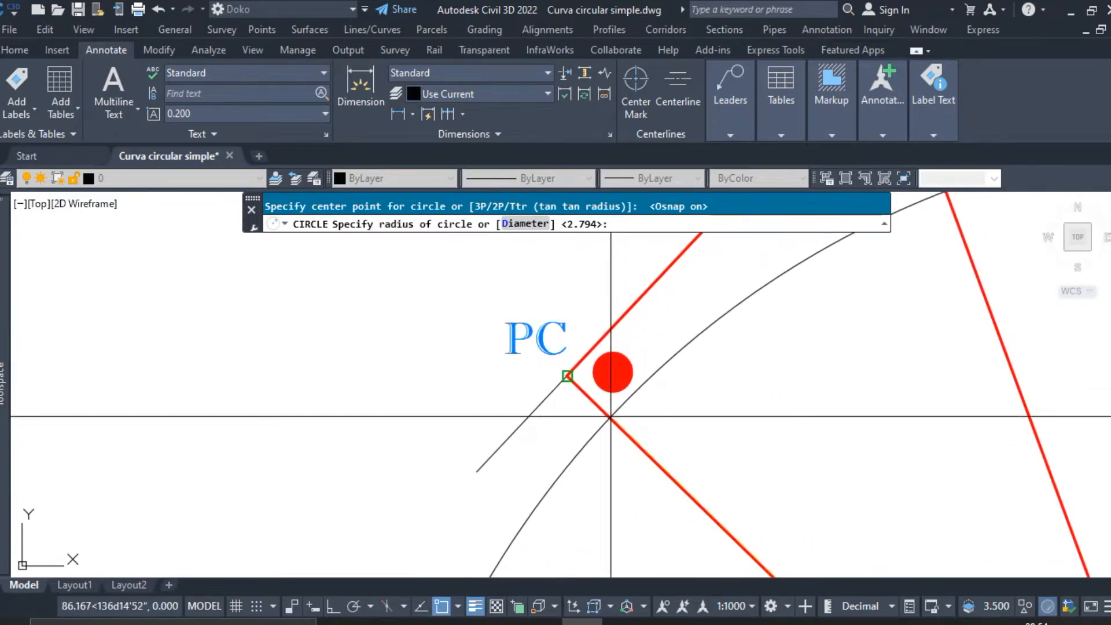
{"action": "left_click", "coordinate": [568, 376]}
{"action": "scroll", "coordinate": [581, 412], "scroll_direction": "down", "scroll_amount": 5}
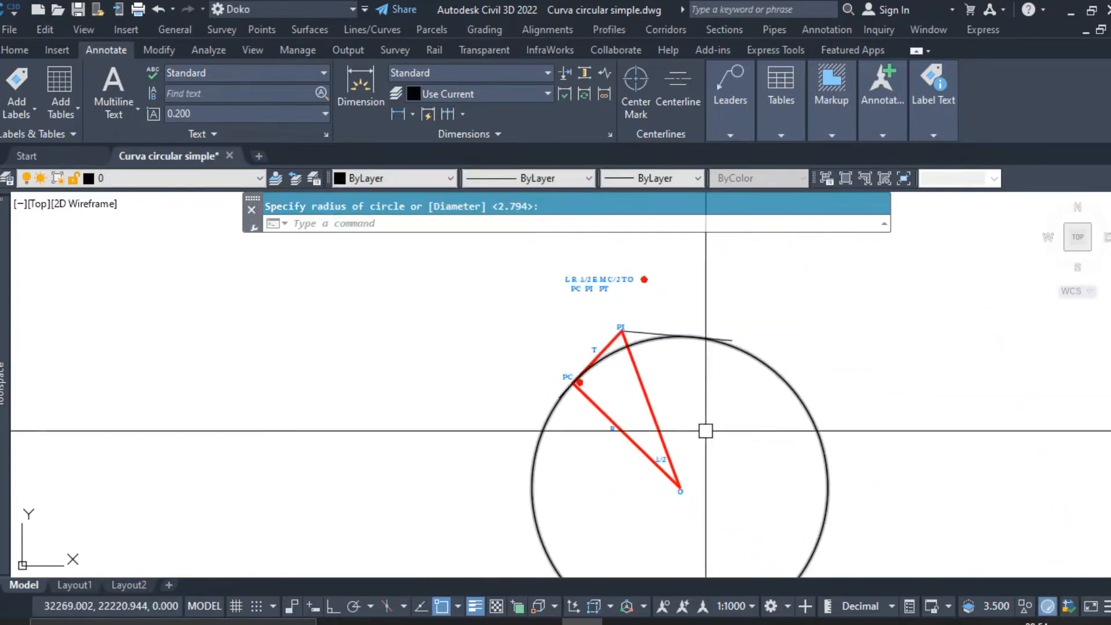
Trim away the lower part of the circle, keeping only the arc between the two tangent points
{"action": "type", "text": "tr"}
{"action": "key", "text": "Return"}
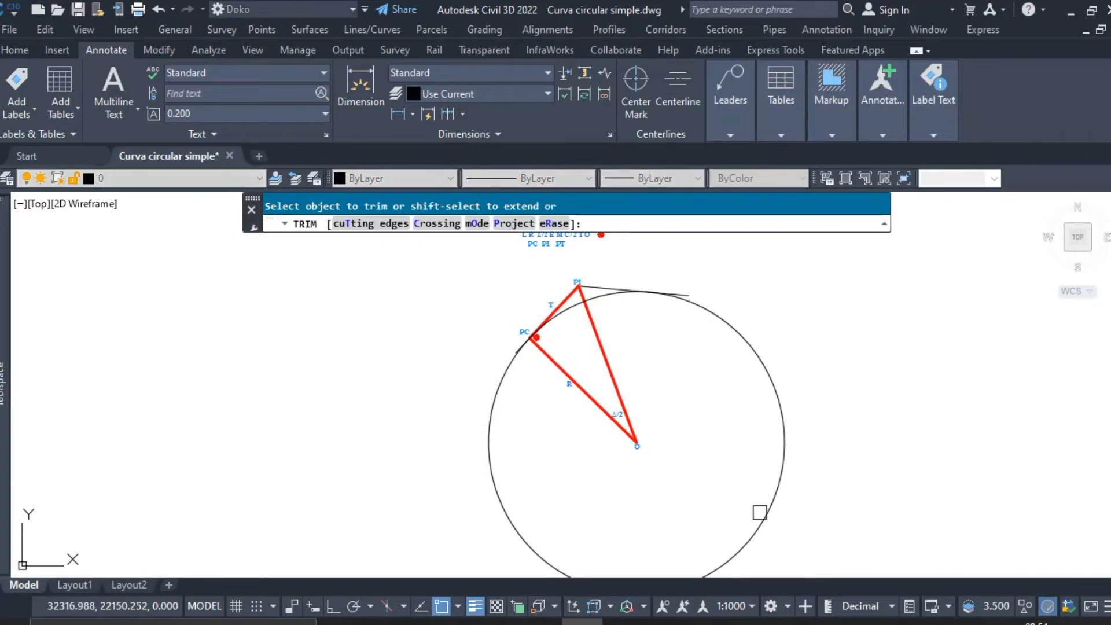
{"action": "left_click", "coordinate": [762, 521]}
{"action": "key", "text": "Escape"}
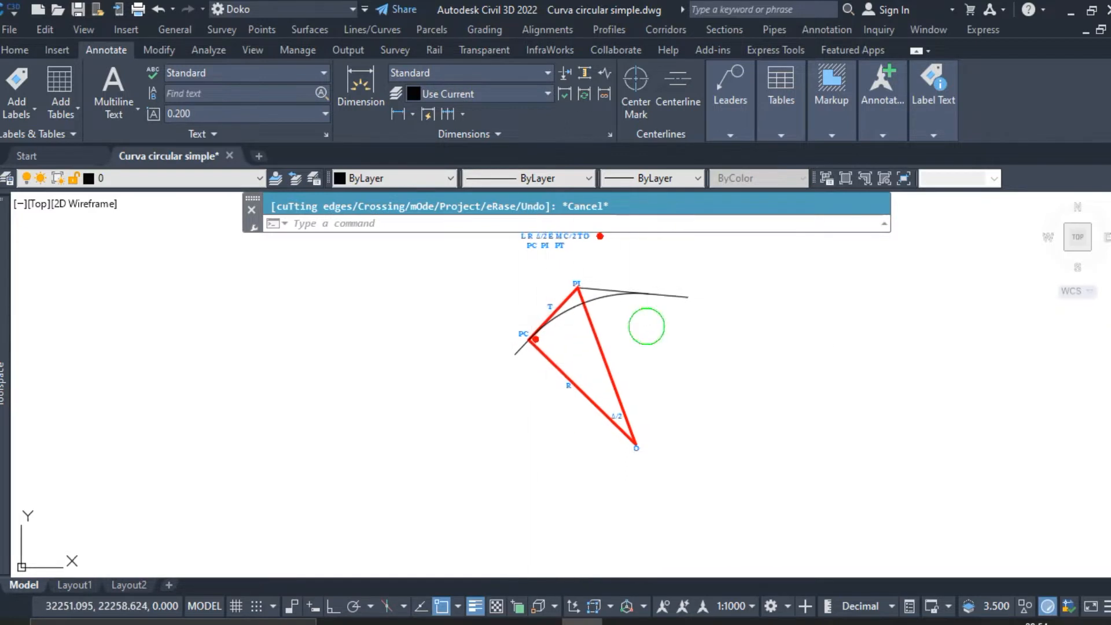
Copy the E label from the symbol list to beside the bisector segment between PI and the arc, with object snap off
{"action": "middle_click_drag", "start_coordinate": [647, 325], "coordinate": [630, 381]}
{"action": "type", "text": "x"}
{"action": "scroll", "coordinate": [529, 246], "scroll_direction": "up", "scroll_amount": 6}
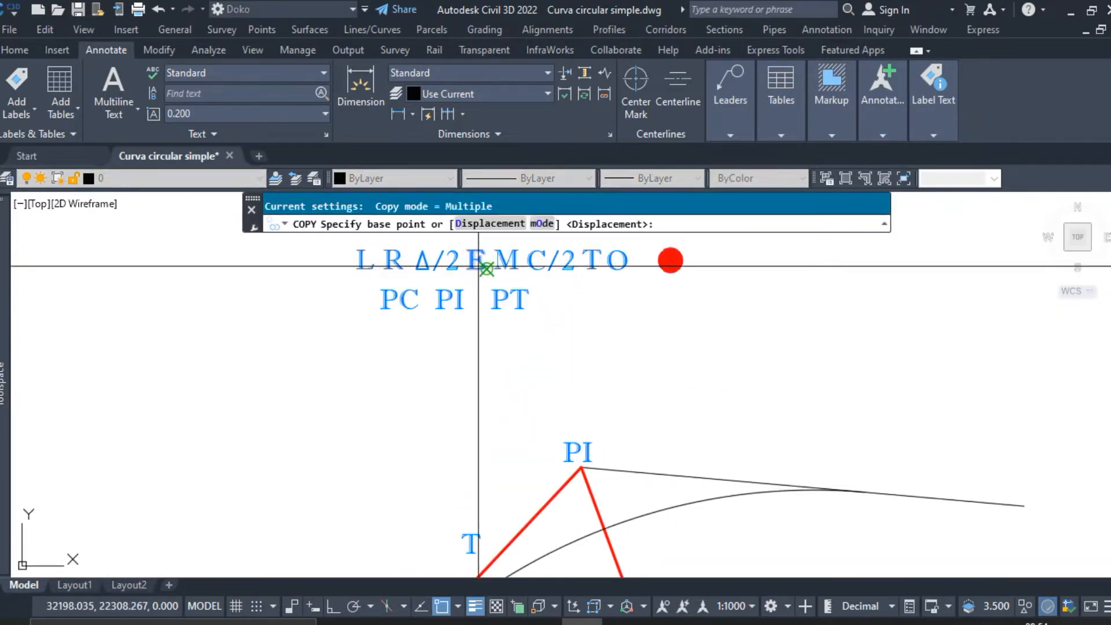
{"action": "key", "text": "F3"}
{"action": "left_click", "coordinate": [479, 268]}
{"action": "scroll", "coordinate": [605, 528], "scroll_direction": "up", "scroll_amount": 4}
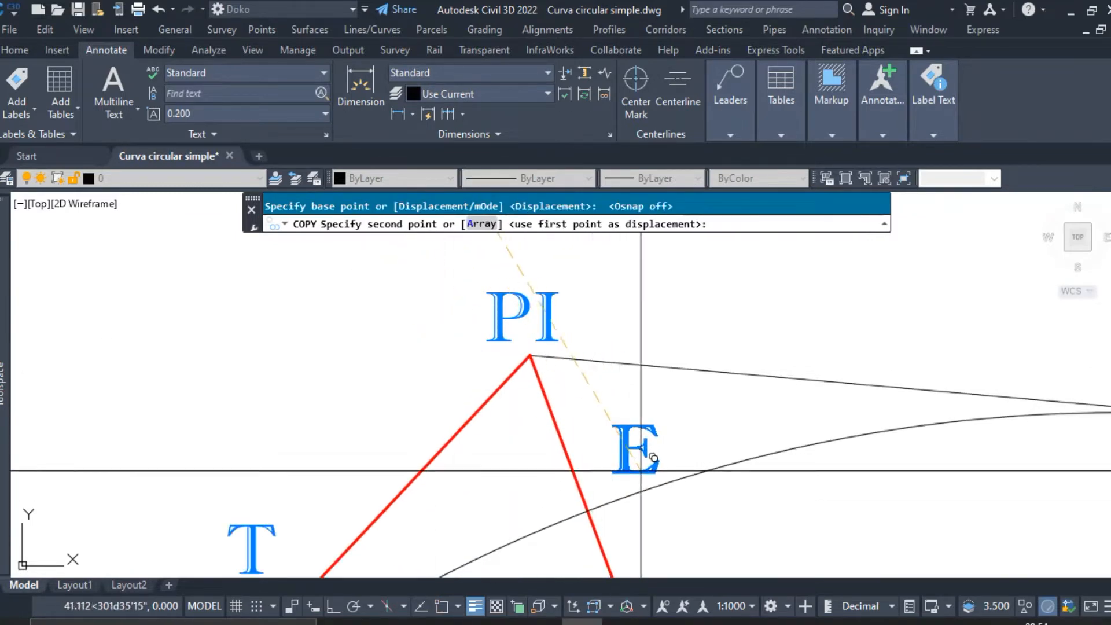
{"action": "middle_click_drag", "start_coordinate": [618, 544], "coordinate": [625, 536]}
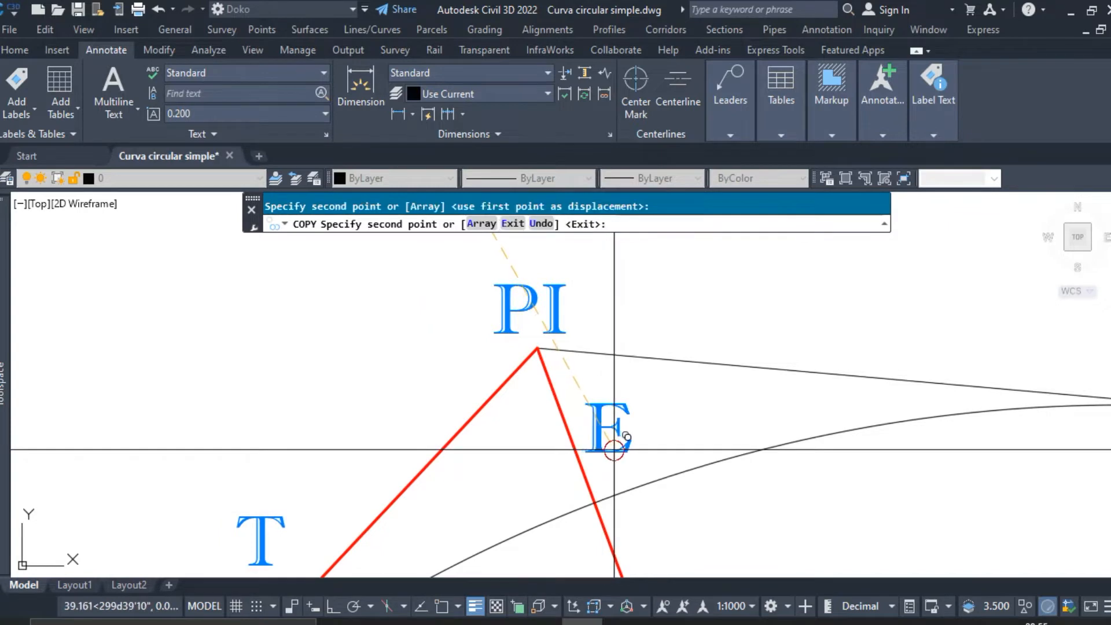
{"action": "scroll", "coordinate": [614, 449], "scroll_direction": "down", "scroll_amount": 6}
{"action": "key", "text": "Escape"}
Copy the R label from the symbol list to beside the bisector, between the arc and O
{"action": "middle_click_drag", "start_coordinate": [497, 333], "coordinate": [504, 397]}
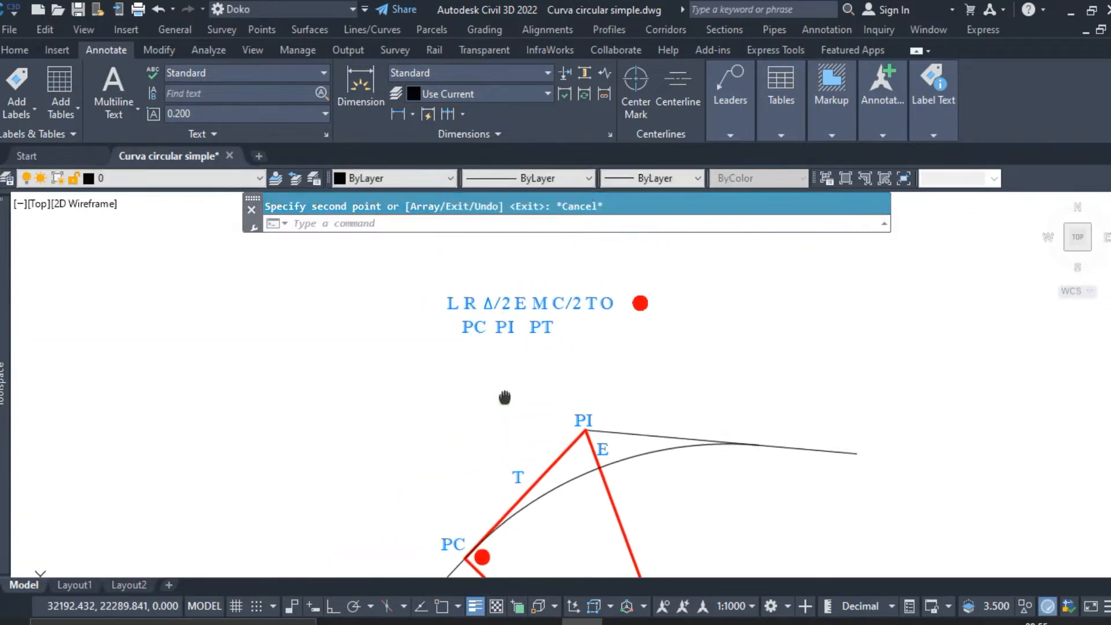
{"action": "key", "text": "Return"}
{"action": "scroll", "coordinate": [468, 295], "scroll_direction": "up", "scroll_amount": 2}
{"action": "left_click", "coordinate": [469, 298]}
{"action": "key", "text": "Return"}
{"action": "left_click", "coordinate": [469, 299]}
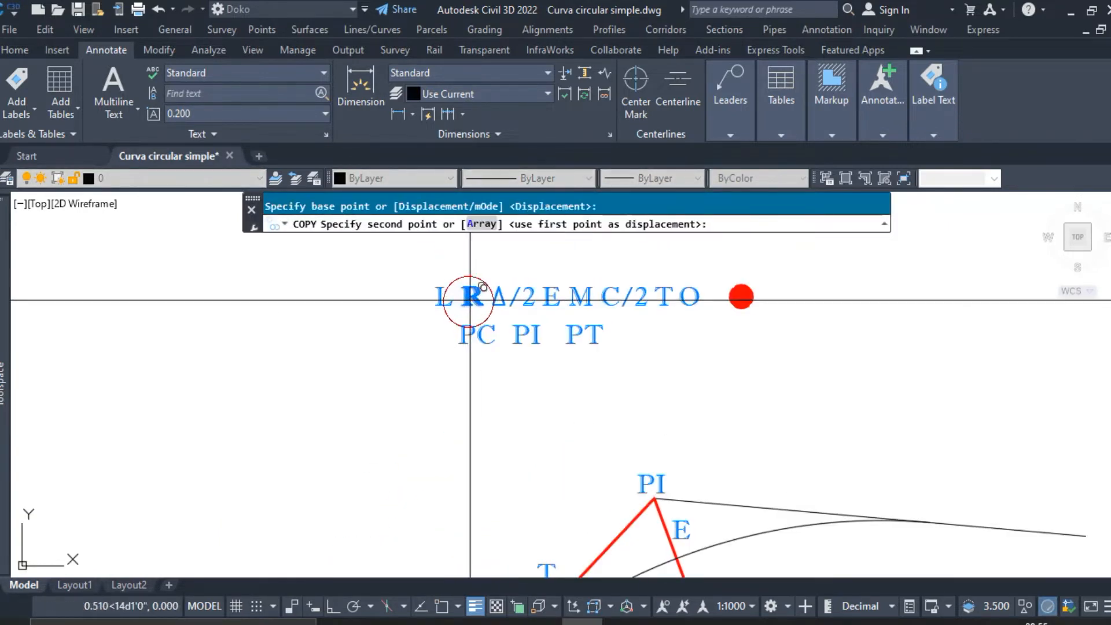
{"action": "scroll", "coordinate": [470, 300], "scroll_direction": "down", "scroll_amount": 2}
{"action": "middle_click_drag", "start_coordinate": [635, 472], "coordinate": [573, 296]}
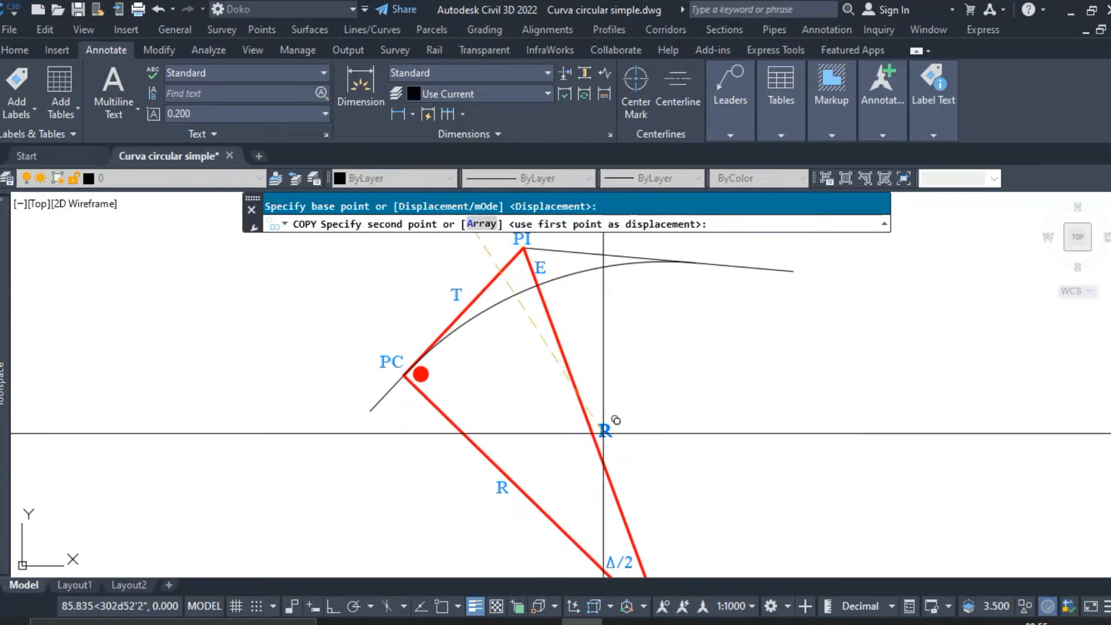
{"action": "left_click", "coordinate": [615, 420]}
{"action": "key", "text": "Escape"}
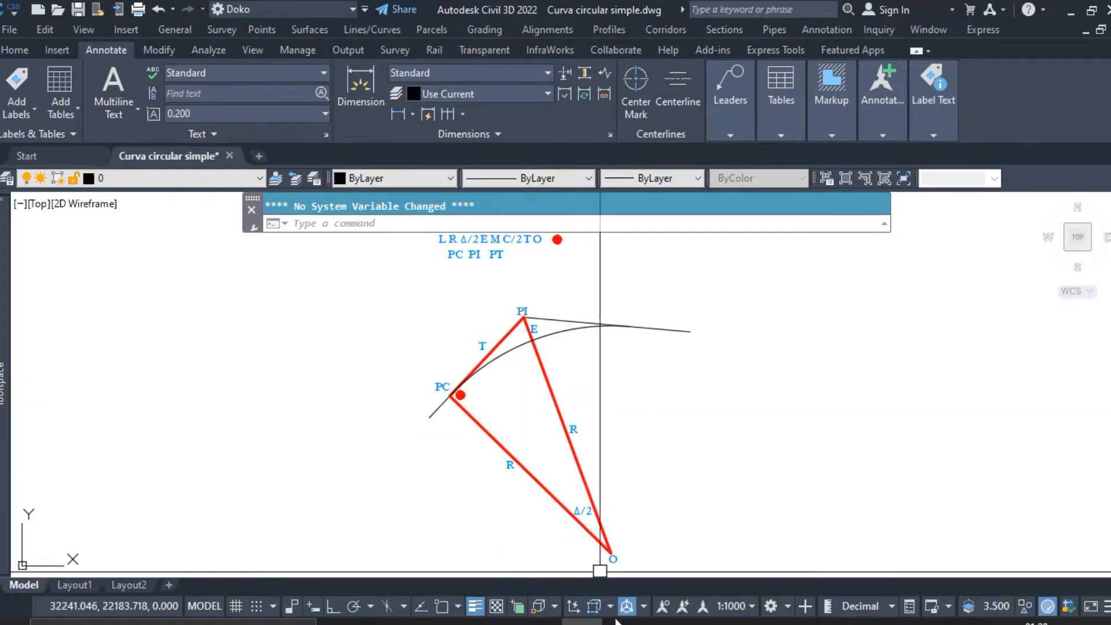
Switch to the road design book in Nitro Pro and compare its T, R and CL formulas with the labelled triangle in Civil 3D
{"action": "key", "text": "alt+Tab"}
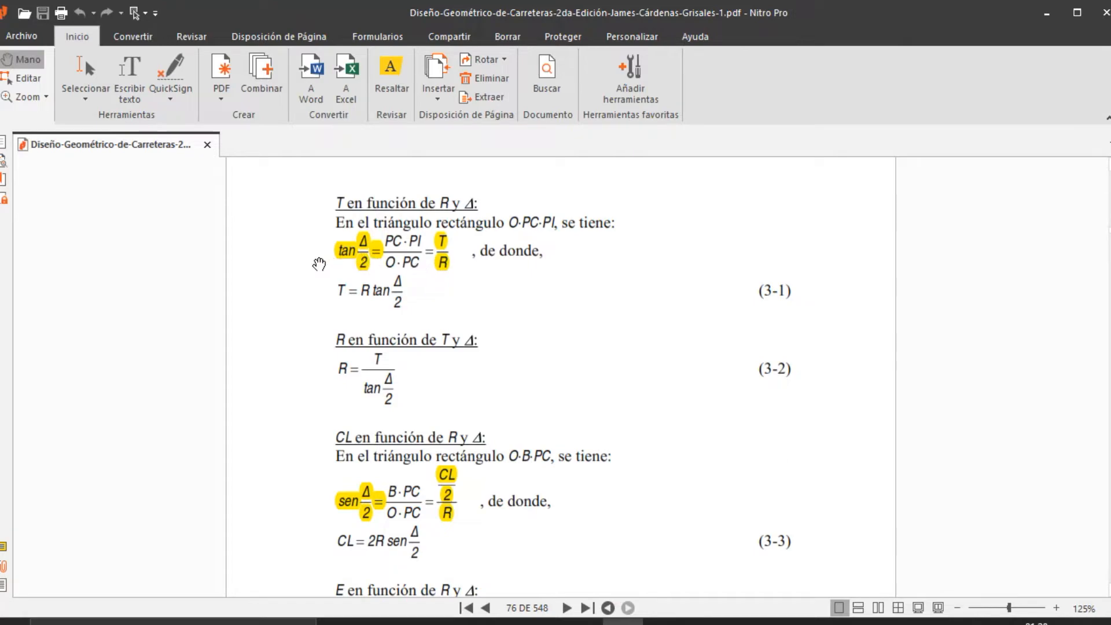
{"action": "left_click", "coordinate": [584, 622]}
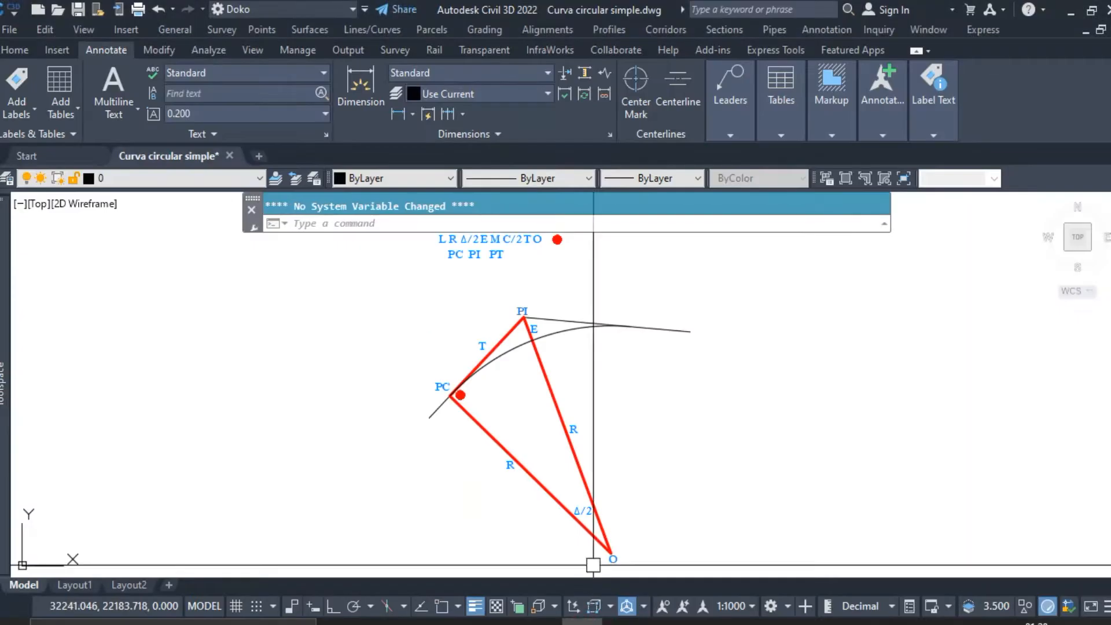
{"action": "middle_click_drag", "start_coordinate": [583, 434], "coordinate": [607, 435]}
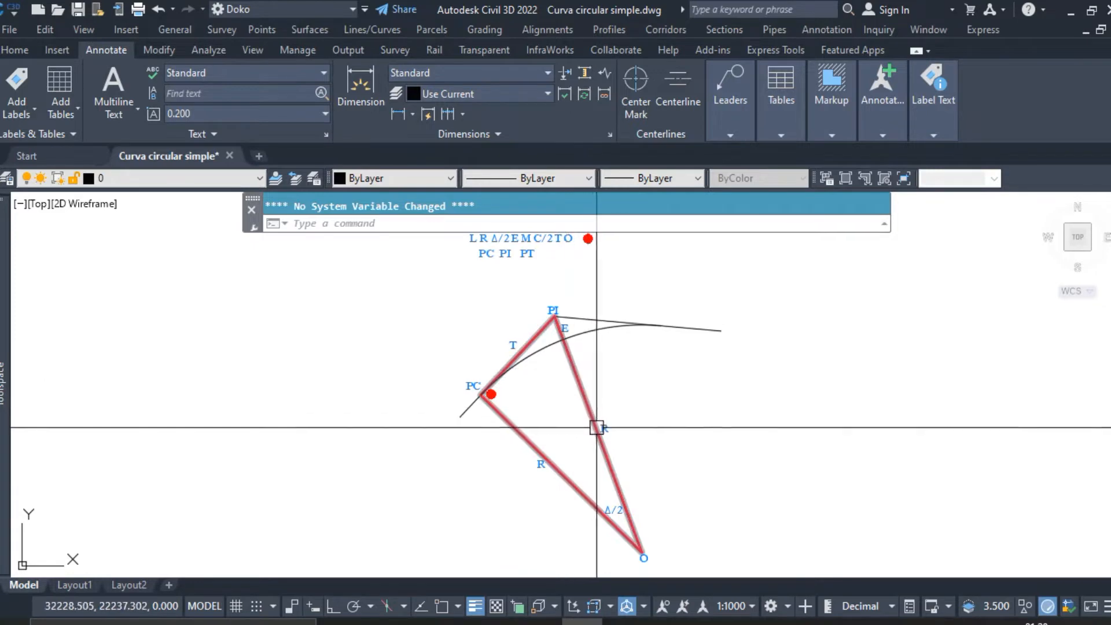
{"action": "left_click", "coordinate": [625, 620]}
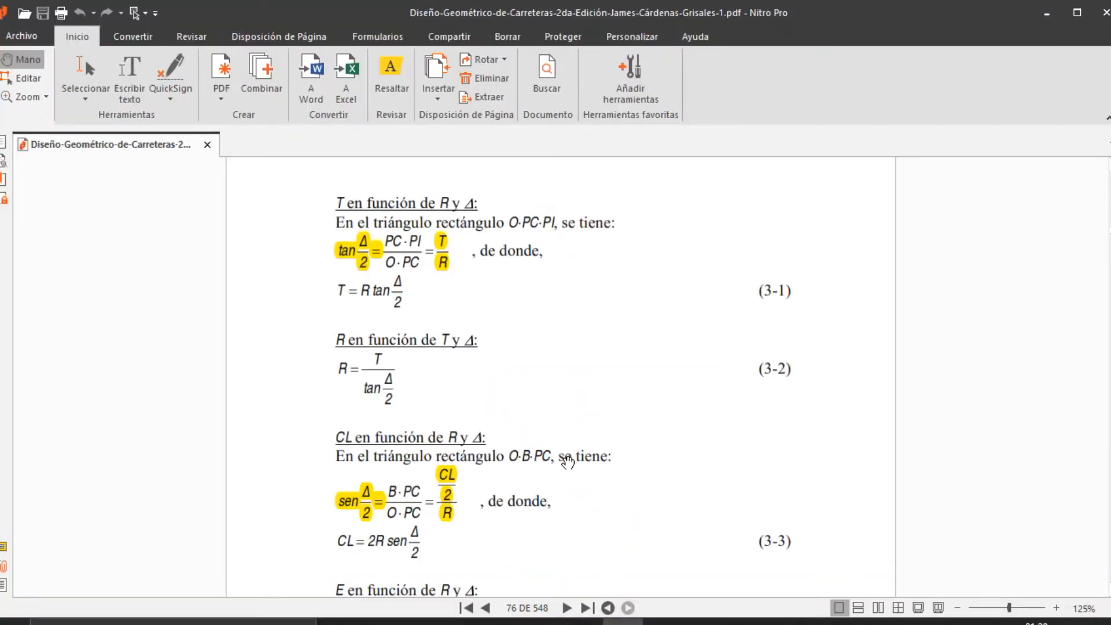
{"action": "scroll", "coordinate": [568, 461], "scroll_direction": "down", "scroll_amount": 3}
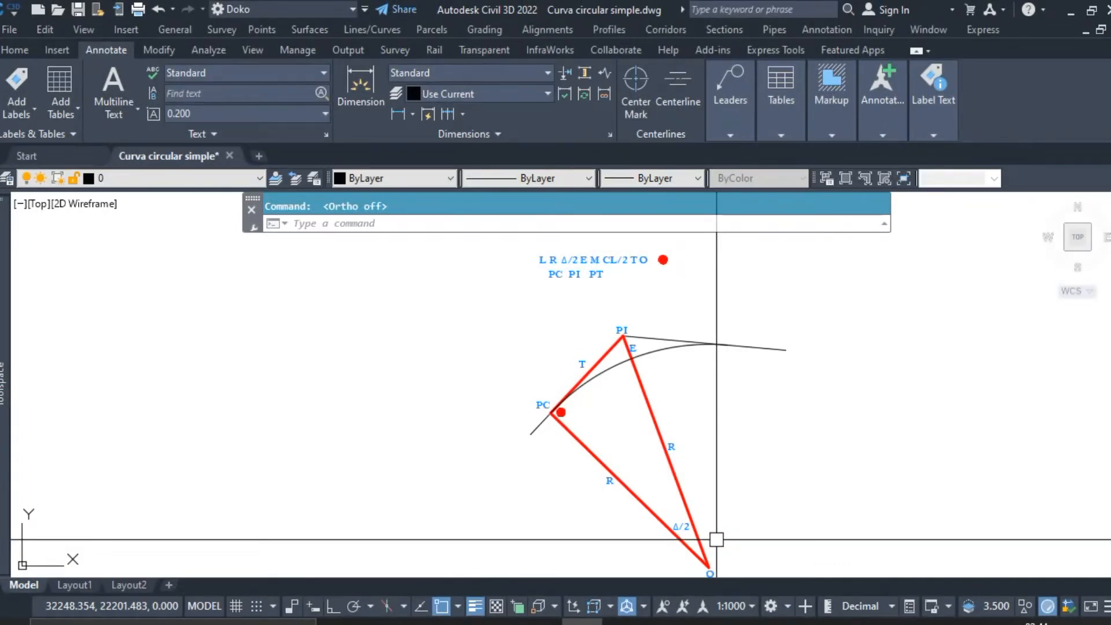
Draw a polyline chord from PC to the other tangent point at the far end of the arc
{"action": "type", "text": "pl"}
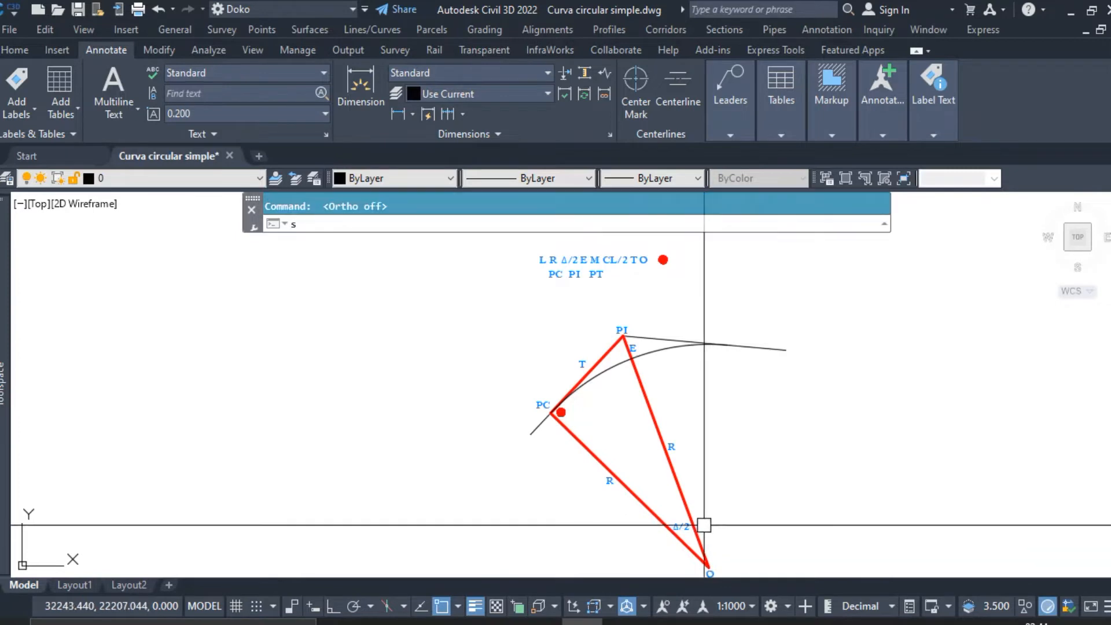
{"action": "key", "text": "Return"}
{"action": "scroll", "coordinate": [532, 397], "scroll_direction": "up", "scroll_amount": 2}
{"action": "scroll", "coordinate": [549, 405], "scroll_direction": "up", "scroll_amount": 1}
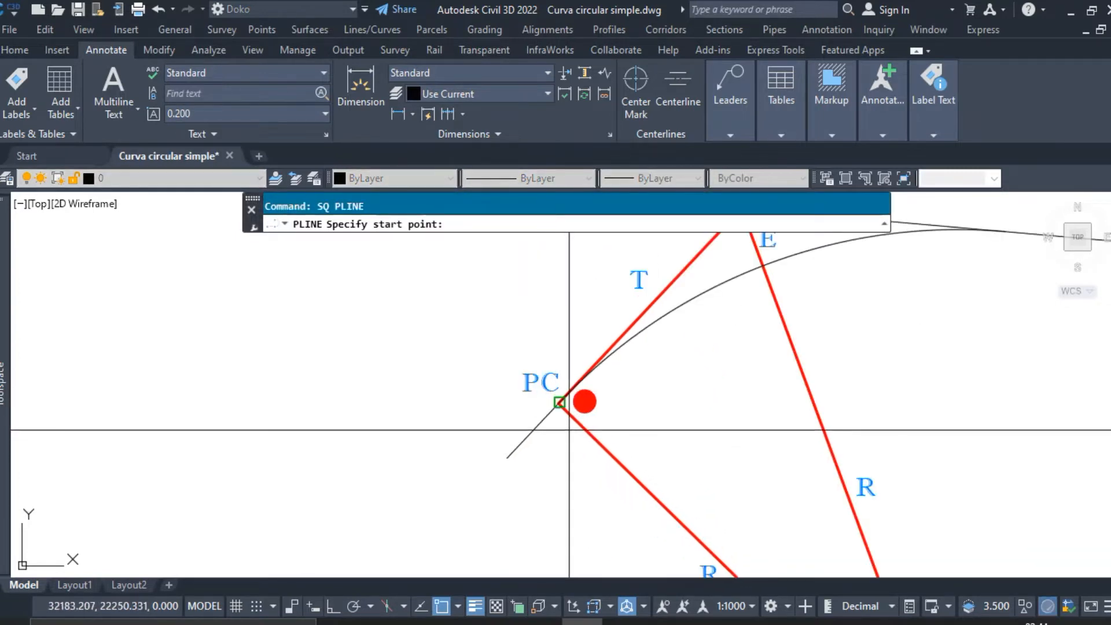
{"action": "left_click", "coordinate": [558, 423]}
{"action": "scroll", "coordinate": [544, 469], "scroll_direction": "down", "scroll_amount": 1}
{"action": "scroll", "coordinate": [544, 469], "scroll_direction": "down", "scroll_amount": 2}
{"action": "scroll", "coordinate": [714, 377], "scroll_direction": "up", "scroll_amount": 4}
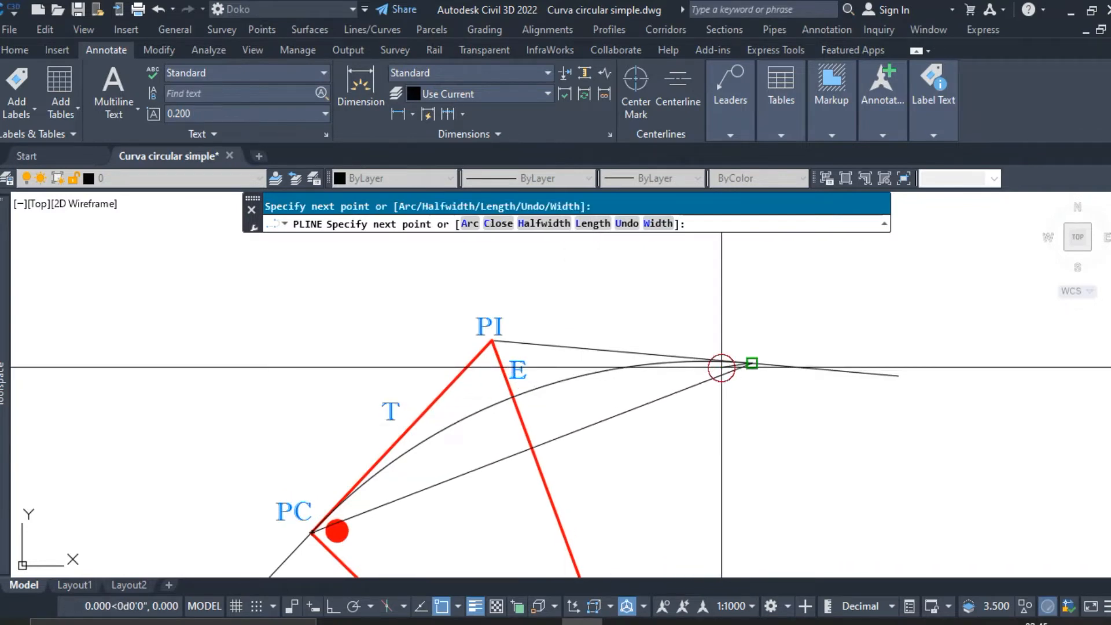
{"action": "scroll", "coordinate": [722, 371], "scroll_direction": "down", "scroll_amount": 1}
{"action": "scroll", "coordinate": [717, 452], "scroll_direction": "down", "scroll_amount": 3}
{"action": "key", "text": "Escape"}
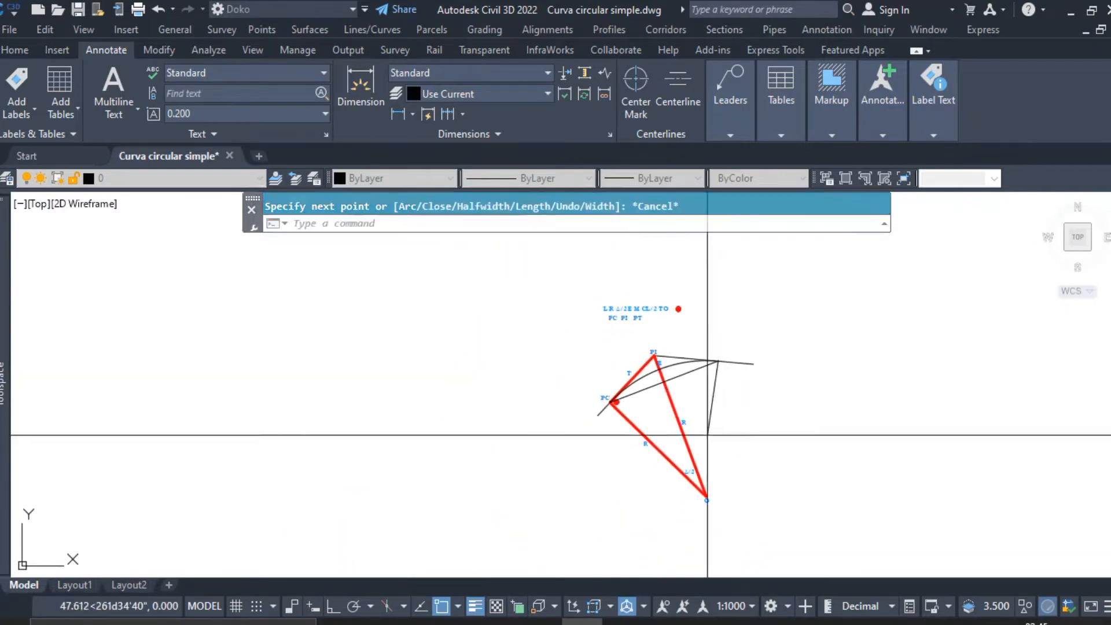
Hide the red dot at PC and the Δ/2 label near O
{"action": "scroll", "coordinate": [610, 394], "scroll_direction": "up", "scroll_amount": 5}
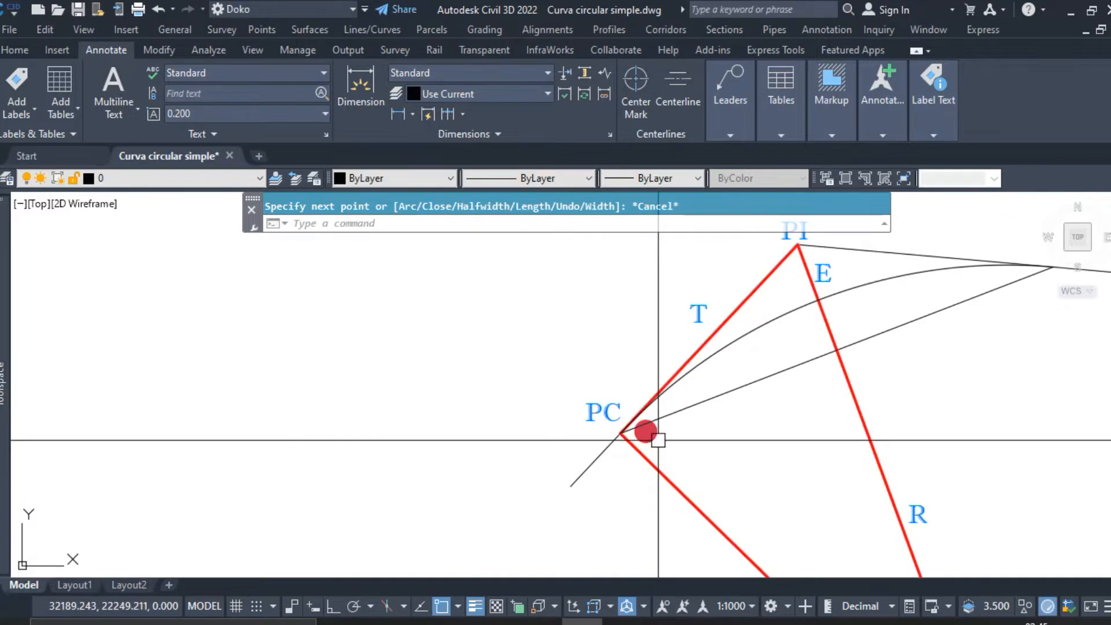
{"action": "scroll", "coordinate": [658, 438], "scroll_direction": "down", "scroll_amount": 2}
{"action": "middle_click_drag", "start_coordinate": [799, 517], "coordinate": [664, 330]}
{"action": "scroll", "coordinate": [719, 434], "scroll_direction": "up", "scroll_amount": 2}
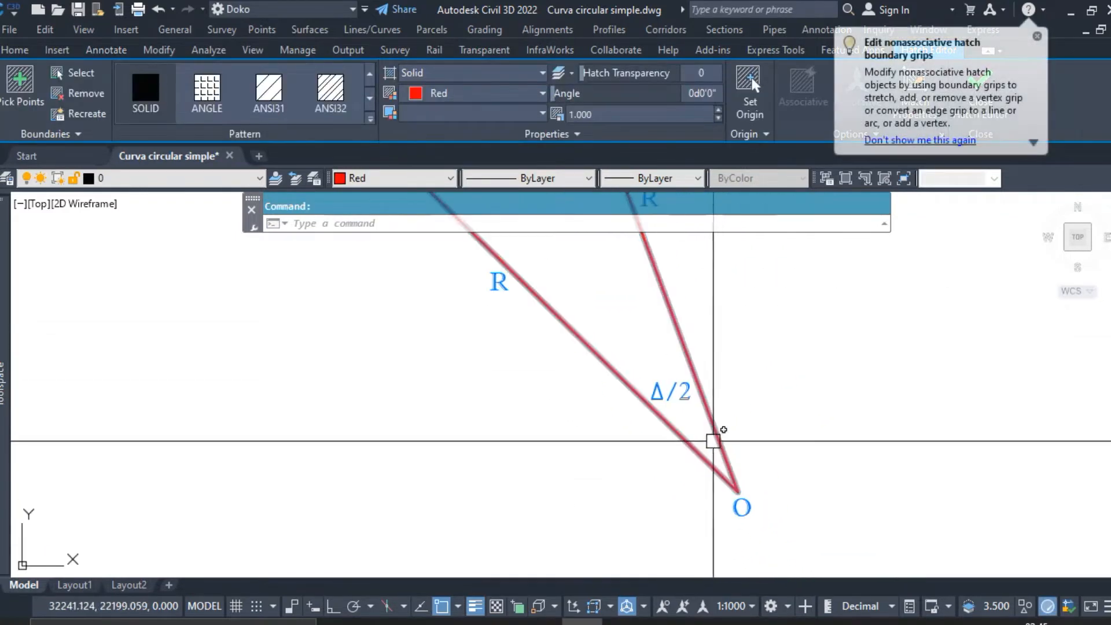
{"action": "left_click", "coordinate": [677, 390]}
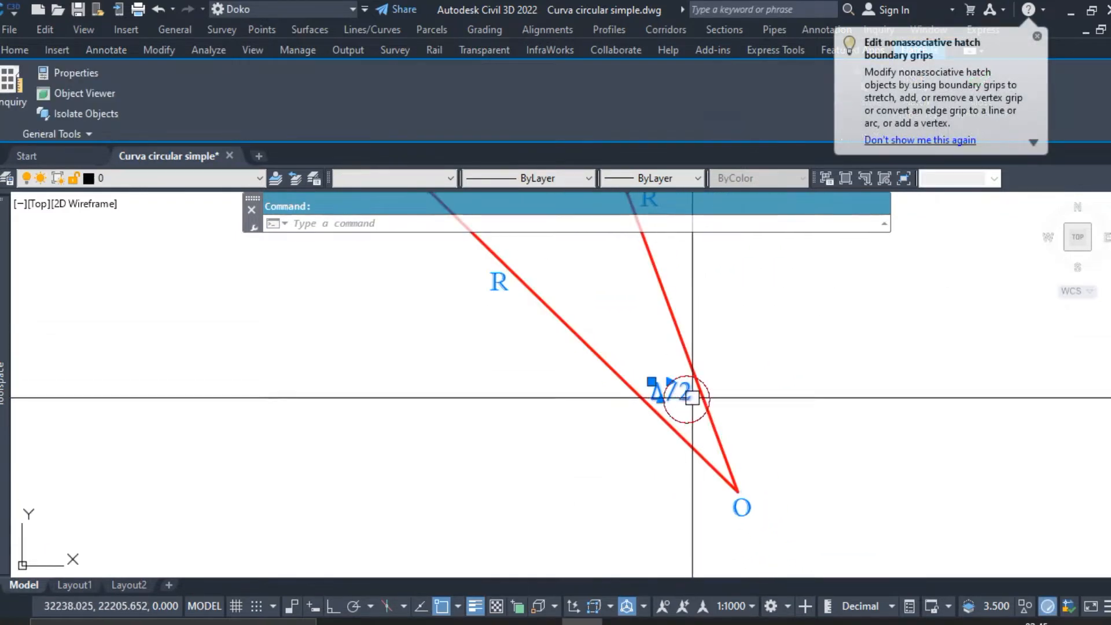
{"action": "left_click", "coordinate": [1027, 612]}
{"action": "left_click", "coordinate": [1040, 601]}
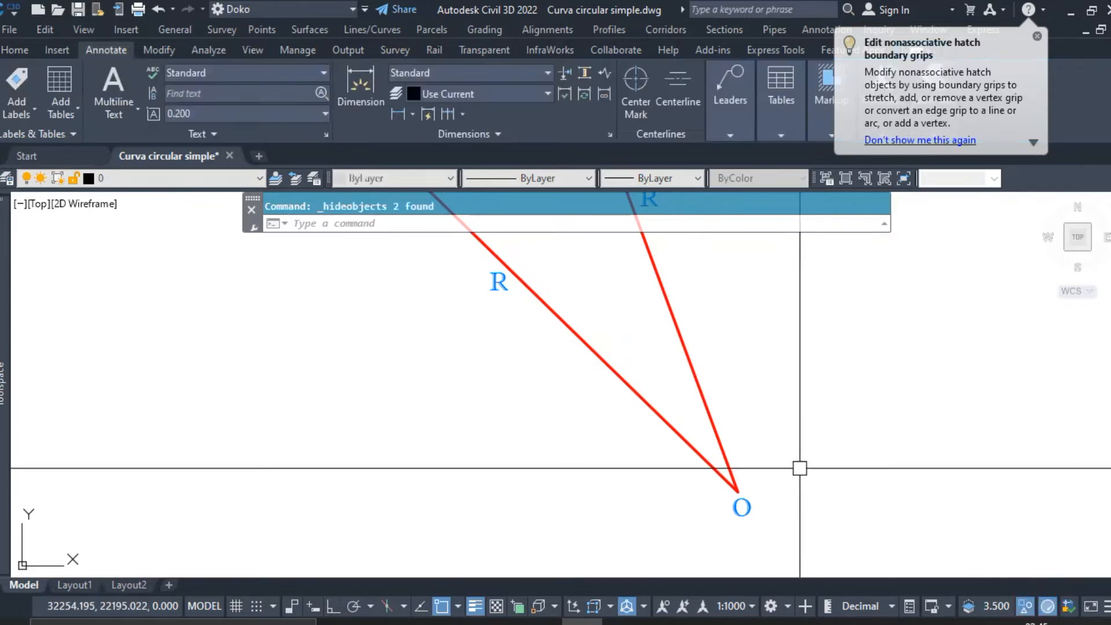
Create a boundary polyline around the triangle formed by PC, O and the point where the chord crosses the bisector
{"action": "scroll", "coordinate": [794, 440], "scroll_direction": "down", "scroll_amount": 2}
{"action": "middle_click_drag", "start_coordinate": [789, 412], "coordinate": [790, 487]}
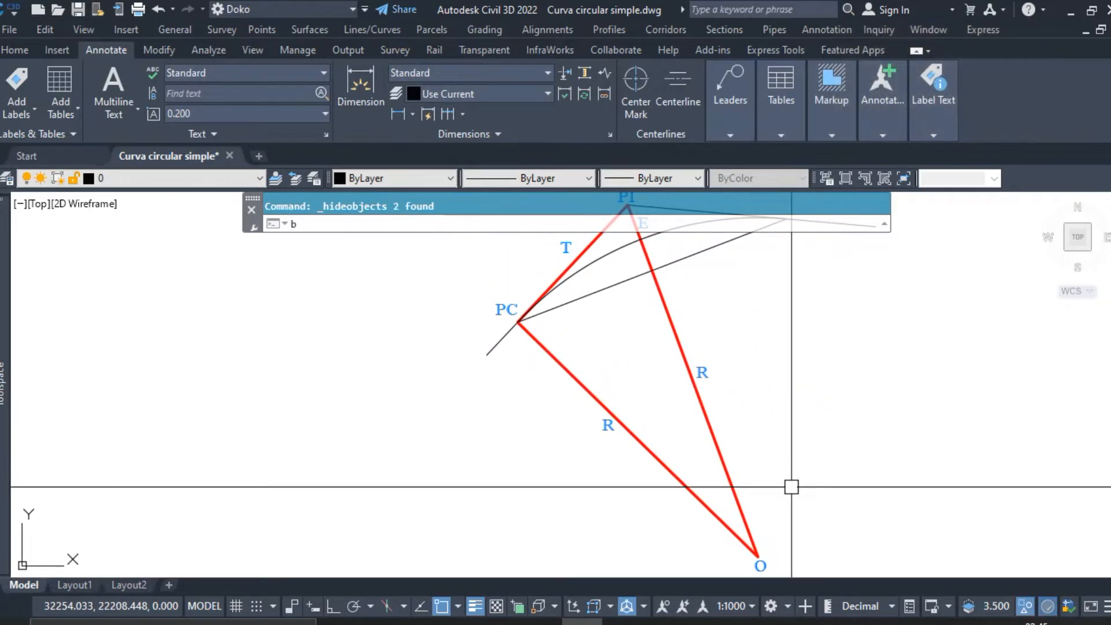
{"action": "type", "text": "bo"}
{"action": "key", "text": "Return"}
{"action": "key", "text": "Return"}
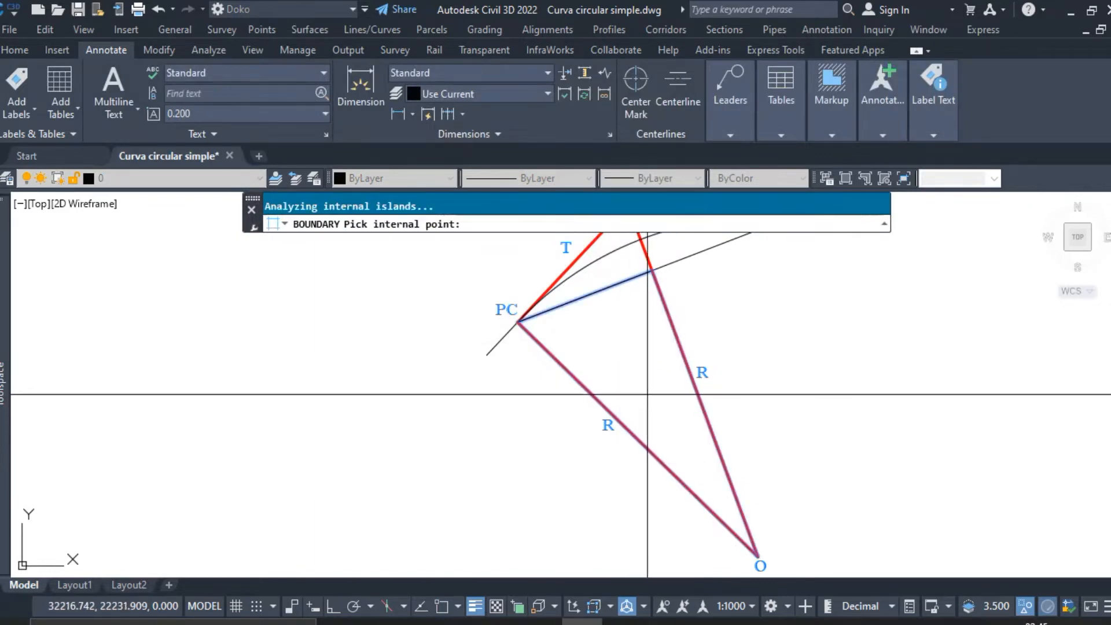
{"action": "key", "text": "Return"}
Set the new boundary triangle's colour to Cyan and its lineweight to 0.30 mm
{"action": "left_click", "coordinate": [608, 289]}
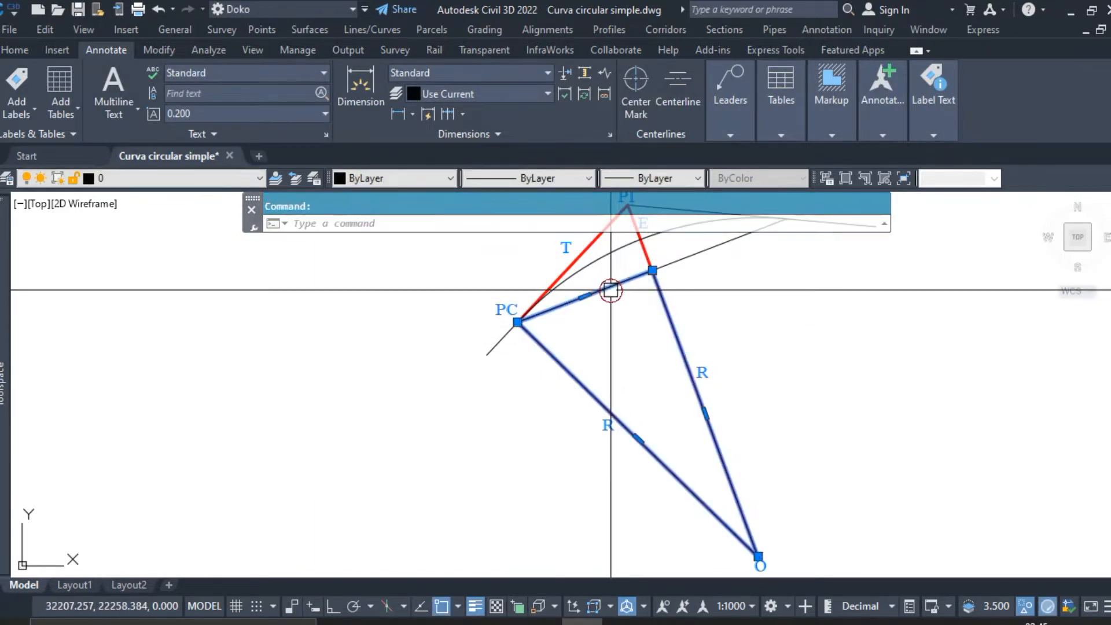
{"action": "left_click", "coordinate": [393, 178]}
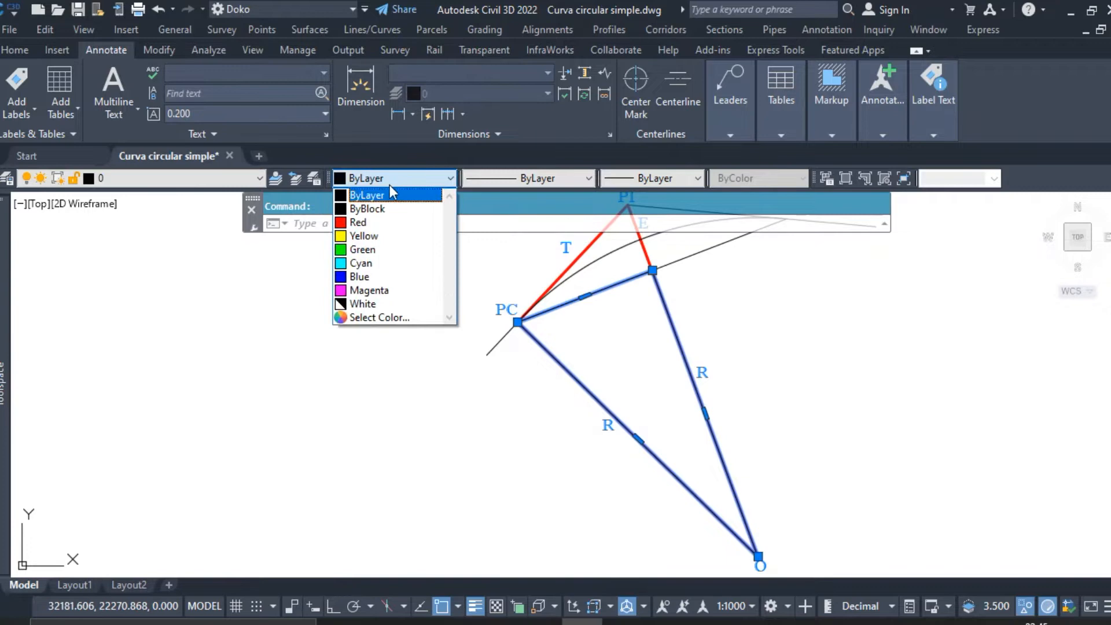
{"action": "left_click", "coordinate": [366, 265]}
{"action": "left_click", "coordinate": [649, 178]}
{"action": "left_click", "coordinate": [654, 195]}
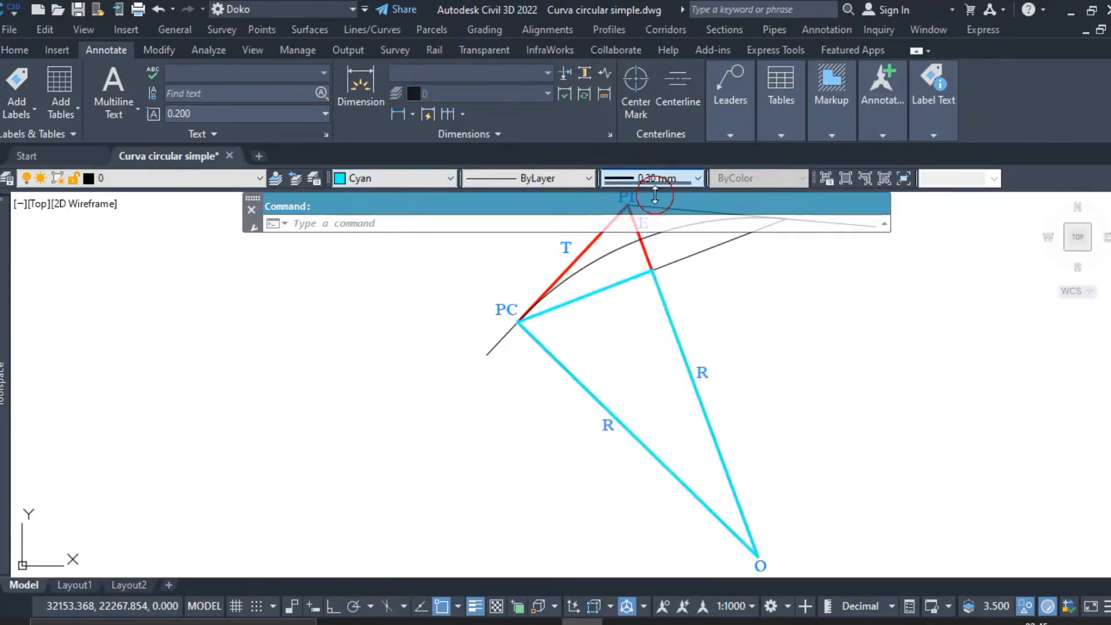
{"action": "key", "text": "Escape"}
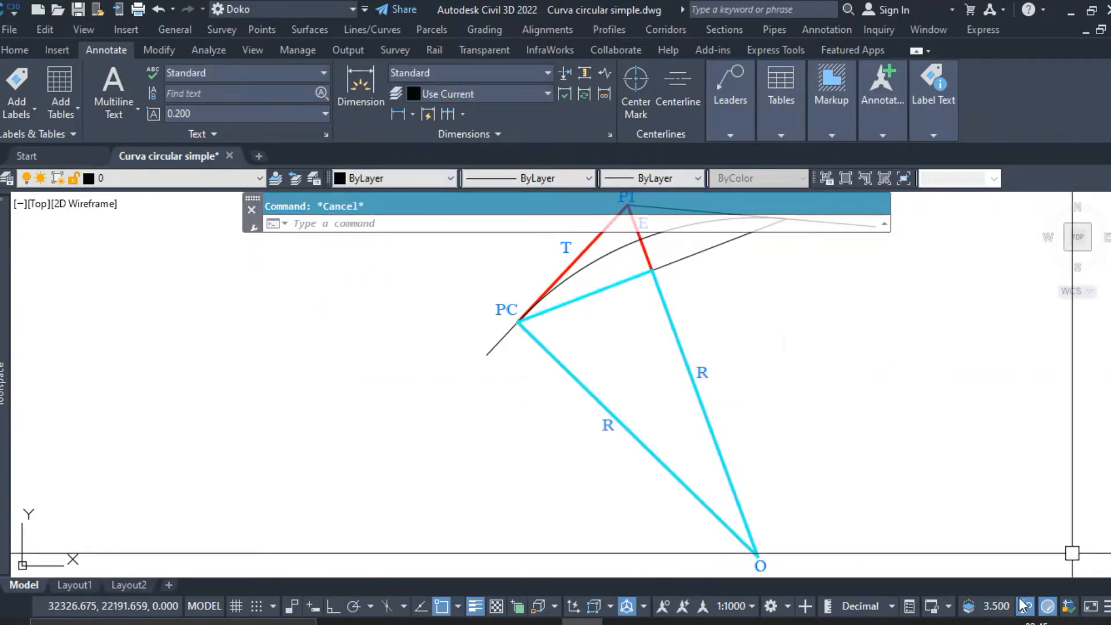
End object isolation to bring back the hidden dot and Δ/2 label
{"action": "left_click", "coordinate": [1025, 609]}
{"action": "left_click", "coordinate": [1029, 595]}
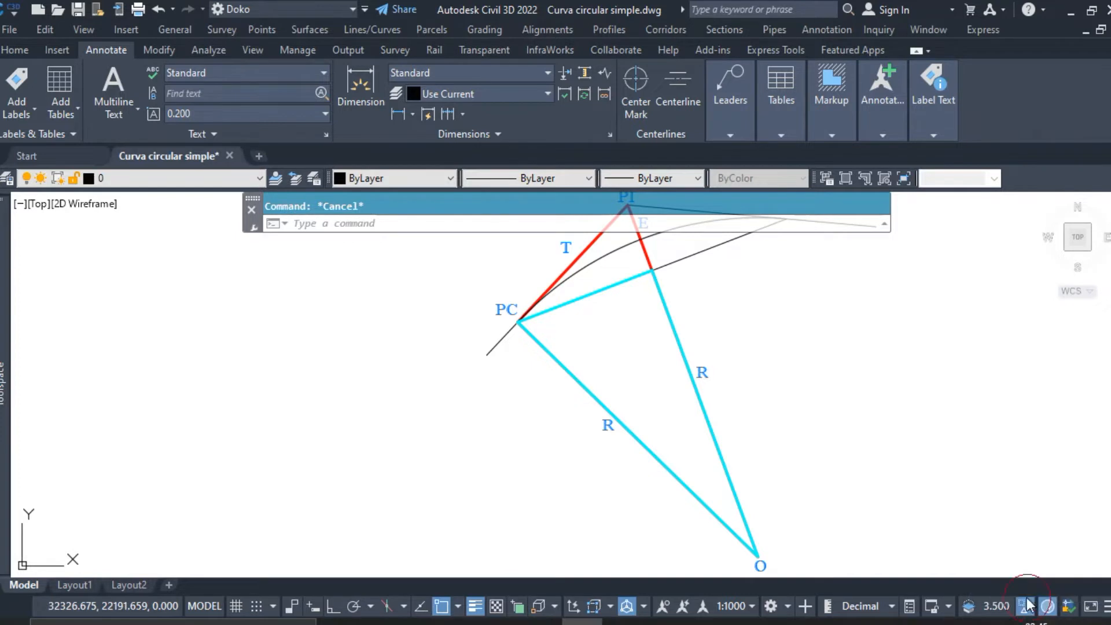
{"action": "middle_click_drag", "start_coordinate": [682, 358], "coordinate": [680, 392]}
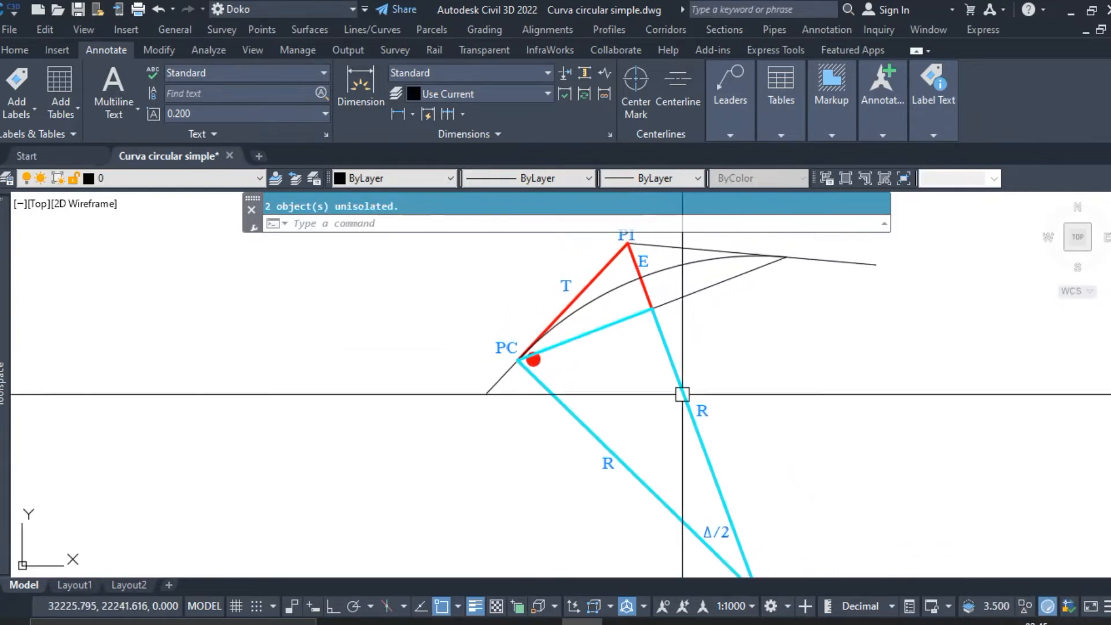
Copy the red dot from the symbol list to inside the chord-bisector corner of the cyan triangle, with object snap off
{"action": "type", "text": "xx"}
{"action": "key", "text": "Return"}
{"action": "middle_click_drag", "start_coordinate": [596, 324], "coordinate": [617, 452]}
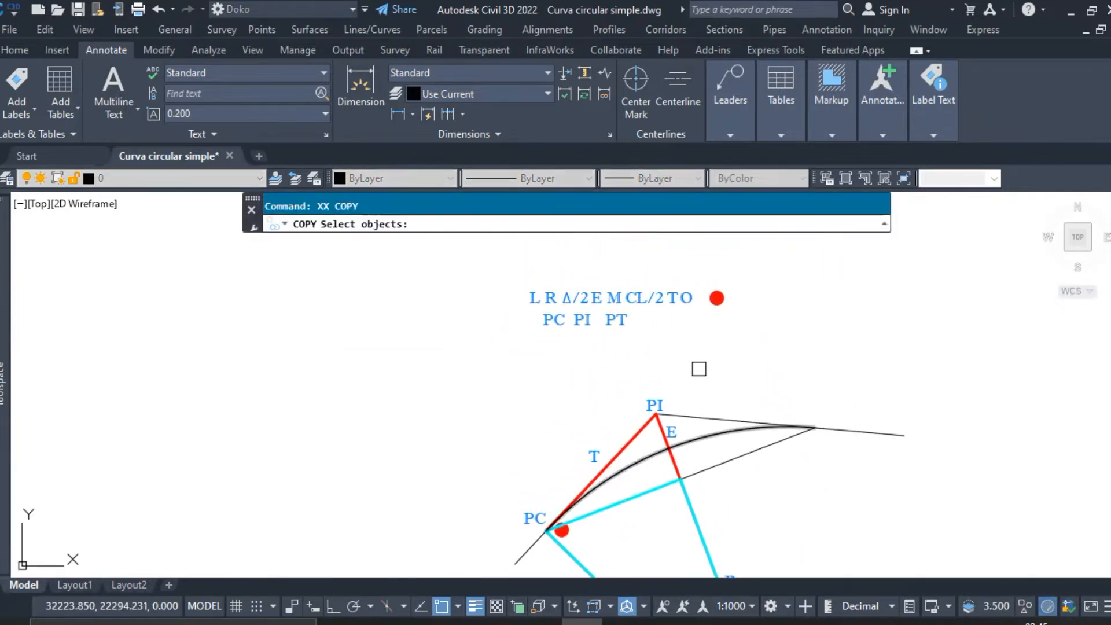
{"action": "left_click", "coordinate": [749, 310]}
{"action": "scroll", "coordinate": [711, 509], "scroll_direction": "up", "scroll_amount": 6}
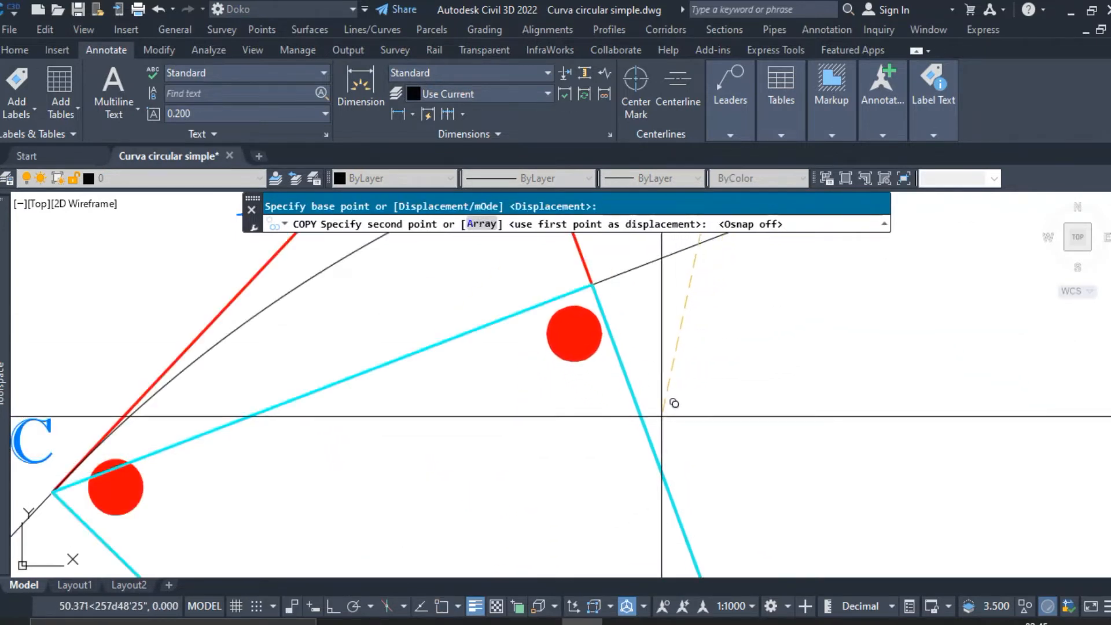
{"action": "key", "text": "Escape"}
Match the properties of the cyan triangle onto the dot copied beside the chord-bisector corner
{"action": "type", "text": "ww"}
{"action": "key", "text": "space"}
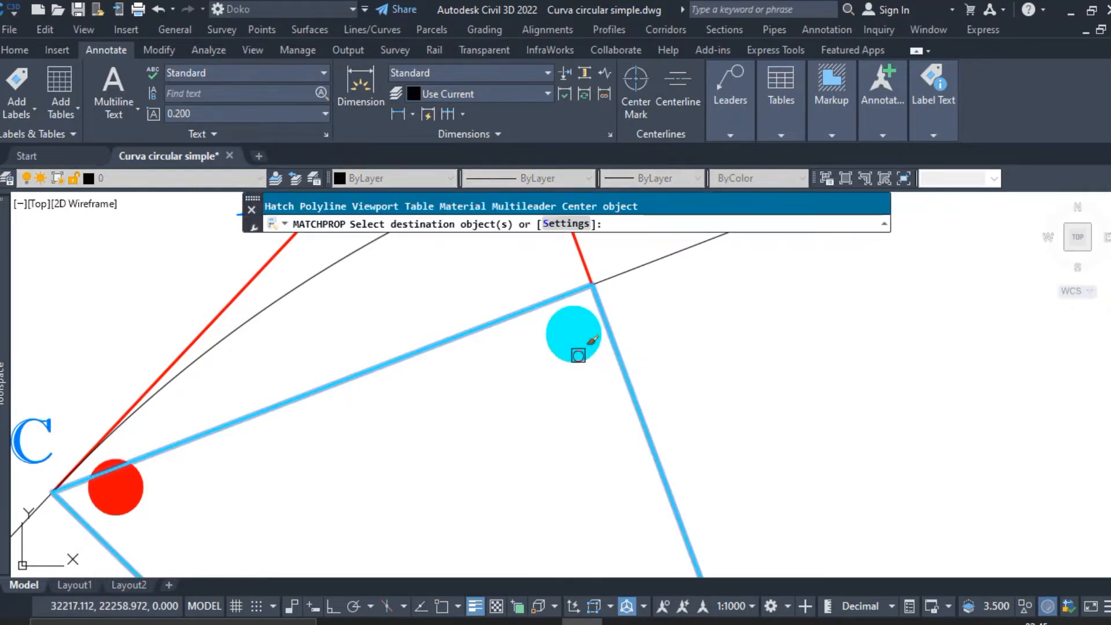
{"action": "key", "text": "Escape"}
{"action": "scroll", "coordinate": [657, 380], "scroll_direction": "down", "scroll_amount": 8}
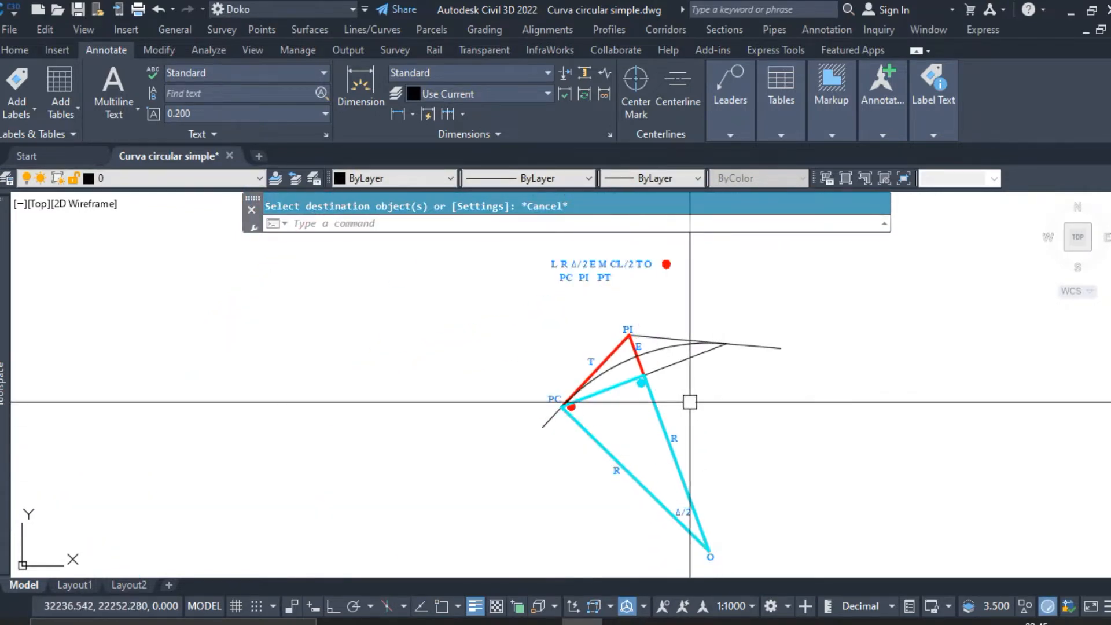
Copy the CL/2 label from the symbol list to just above the half chord between PC and the bisector
{"action": "middle_click_drag", "start_coordinate": [659, 321], "coordinate": [662, 339]}
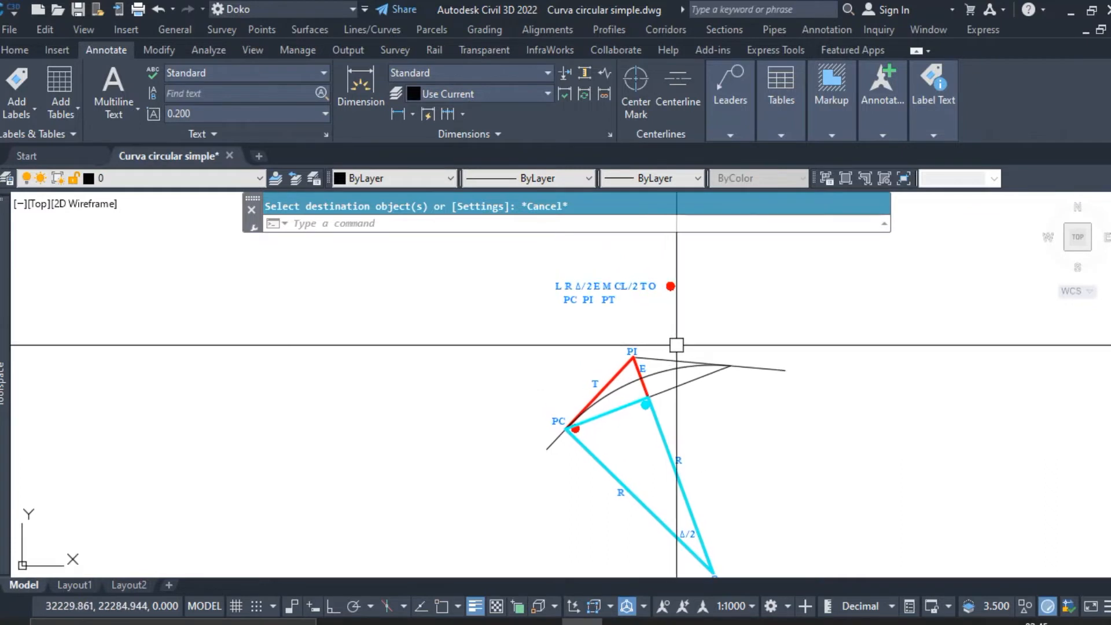
{"action": "type", "text": "xx"}
{"action": "key", "text": "Return"}
{"action": "scroll", "coordinate": [647, 284], "scroll_direction": "up", "scroll_amount": 4}
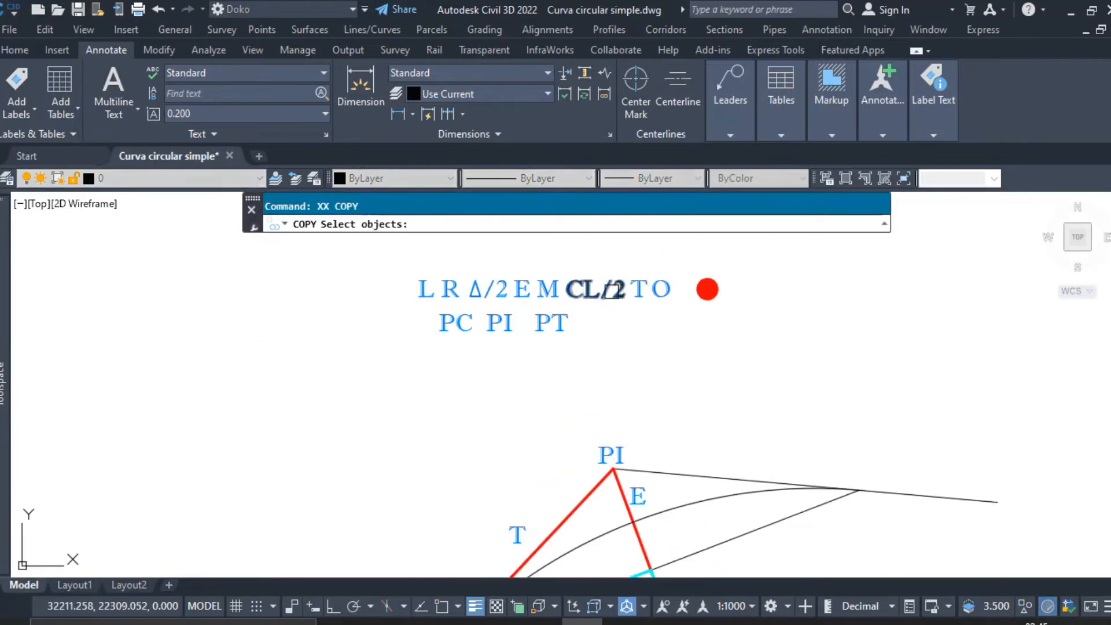
{"action": "key", "text": "Return"}
{"action": "left_click", "coordinate": [616, 334]}
{"action": "scroll", "coordinate": [637, 352], "scroll_direction": "down", "scroll_amount": 2}
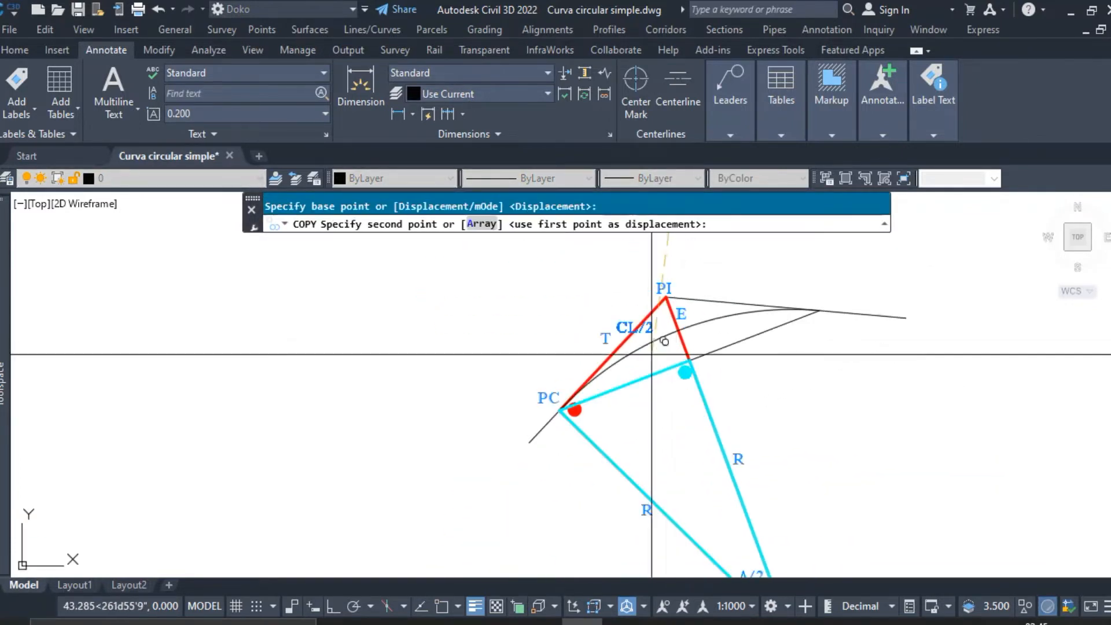
{"action": "scroll", "coordinate": [644, 384], "scroll_direction": "up", "scroll_amount": 2}
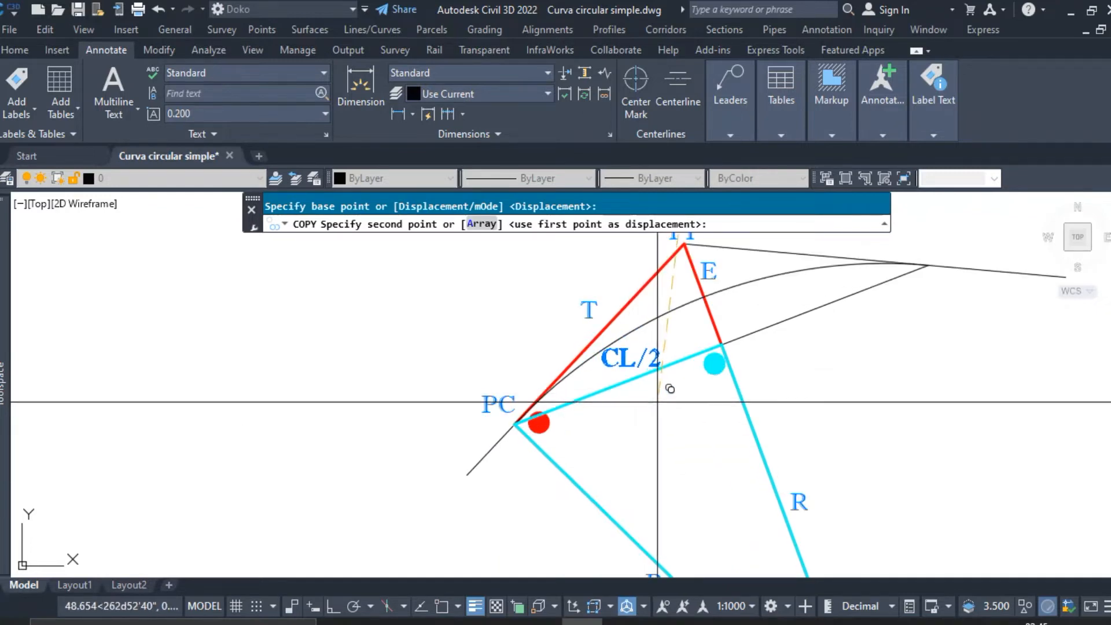
{"action": "scroll", "coordinate": [676, 424], "scroll_direction": "down", "scroll_amount": 2}
{"action": "middle_click_drag", "start_coordinate": [684, 350], "coordinate": [661, 426]}
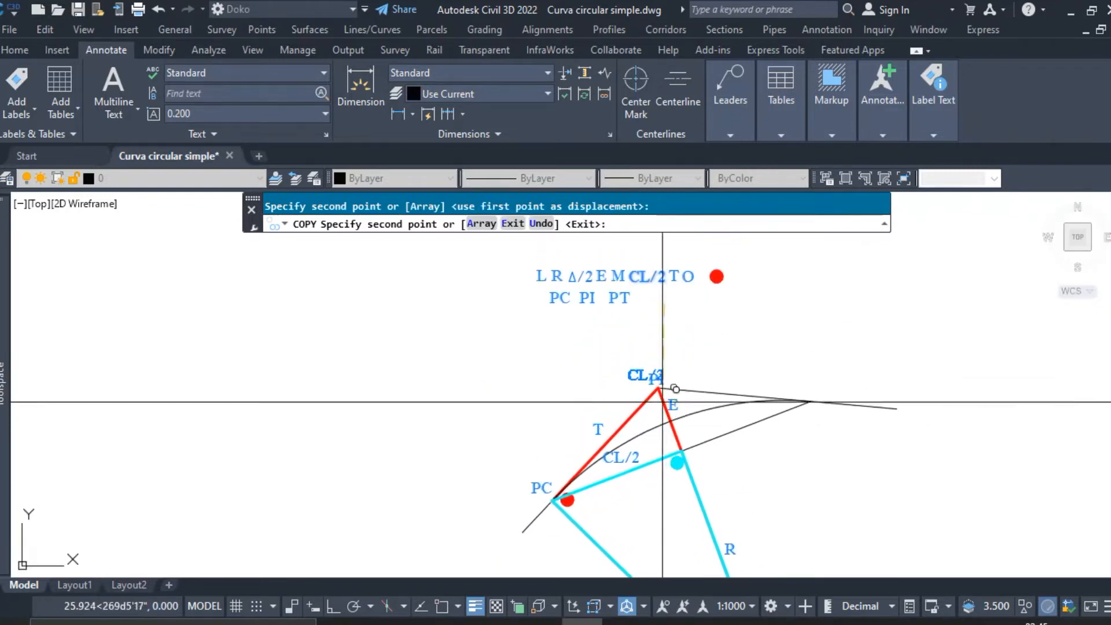
{"action": "key", "text": "Return"}
Copy the M label from the symbol list to beside the bisector segment between the arc and the chord
{"action": "key", "text": "Return"}
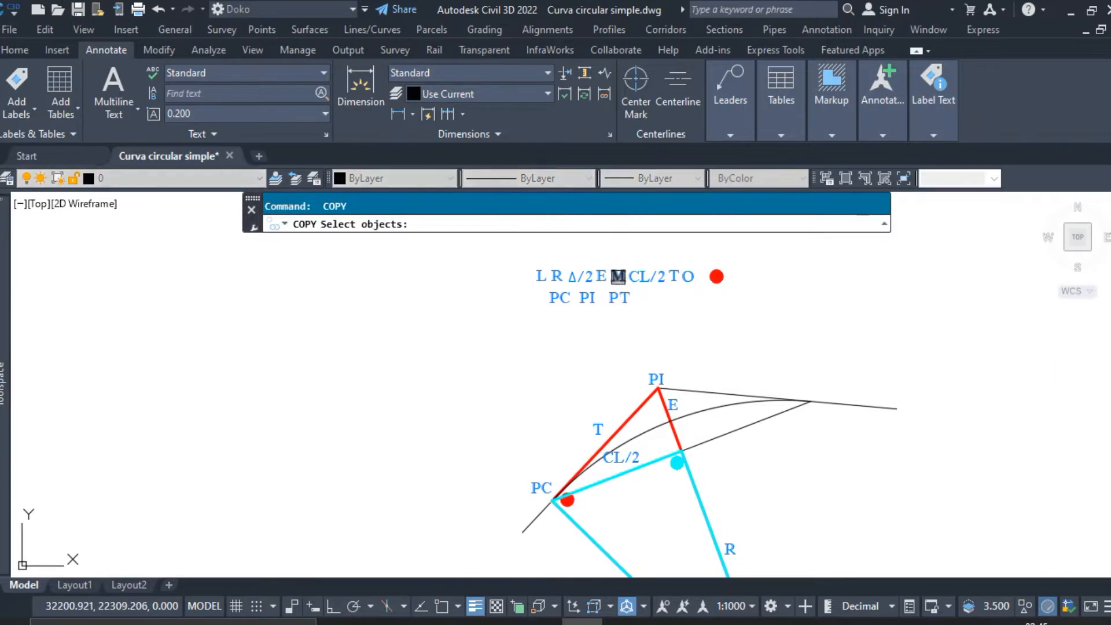
{"action": "left_click", "coordinate": [618, 279]}
{"action": "key", "text": "Return"}
{"action": "left_click", "coordinate": [651, 302]}
{"action": "scroll", "coordinate": [708, 442], "scroll_direction": "up", "scroll_amount": 2}
{"action": "scroll", "coordinate": [706, 447], "scroll_direction": "up", "scroll_amount": 2}
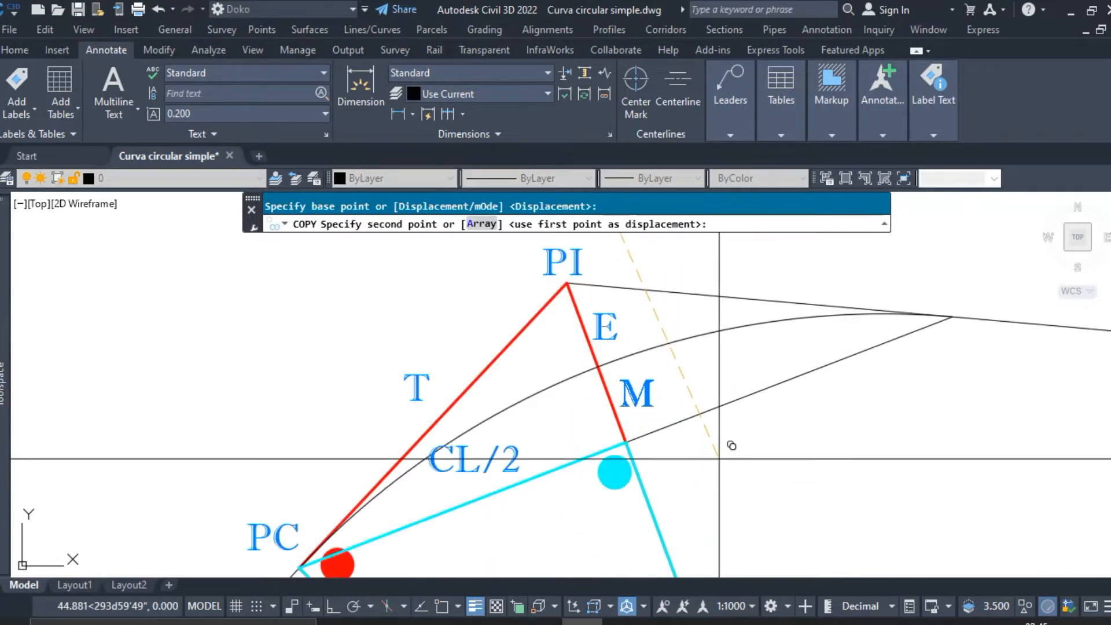
{"action": "scroll", "coordinate": [698, 379], "scroll_direction": "down", "scroll_amount": 6}
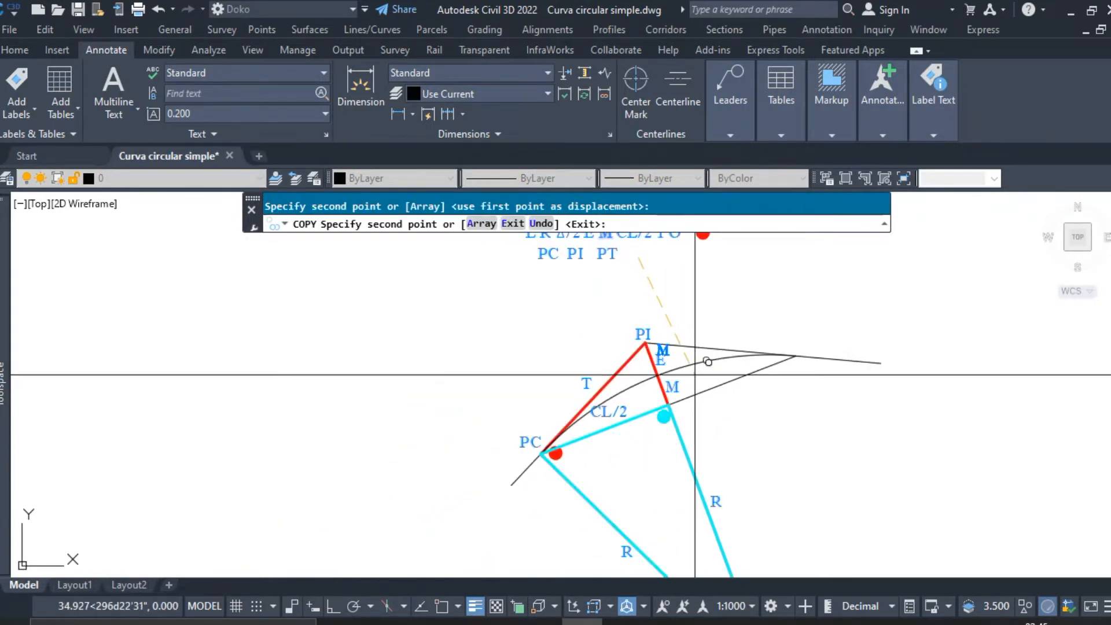
{"action": "middle_click_drag", "start_coordinate": [720, 417], "coordinate": [692, 354]}
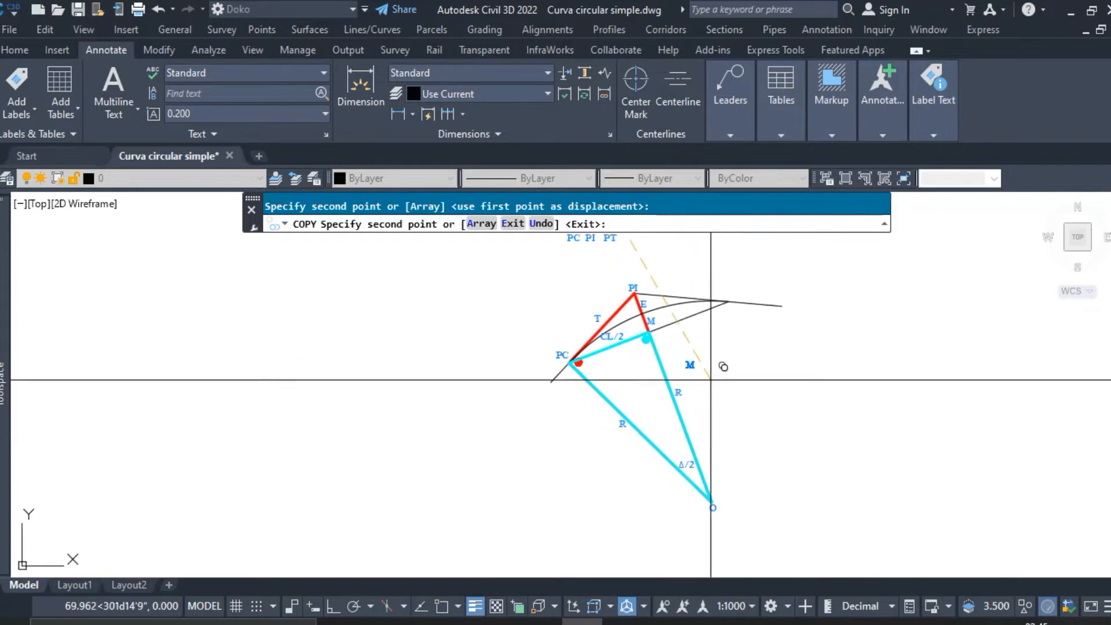
{"action": "key", "text": "Escape"}
Copy the PT label from the symbol list to above the tangent point at the far end of the arc
{"action": "scroll", "coordinate": [602, 290], "scroll_direction": "up", "scroll_amount": 4}
{"action": "key", "text": "Return"}
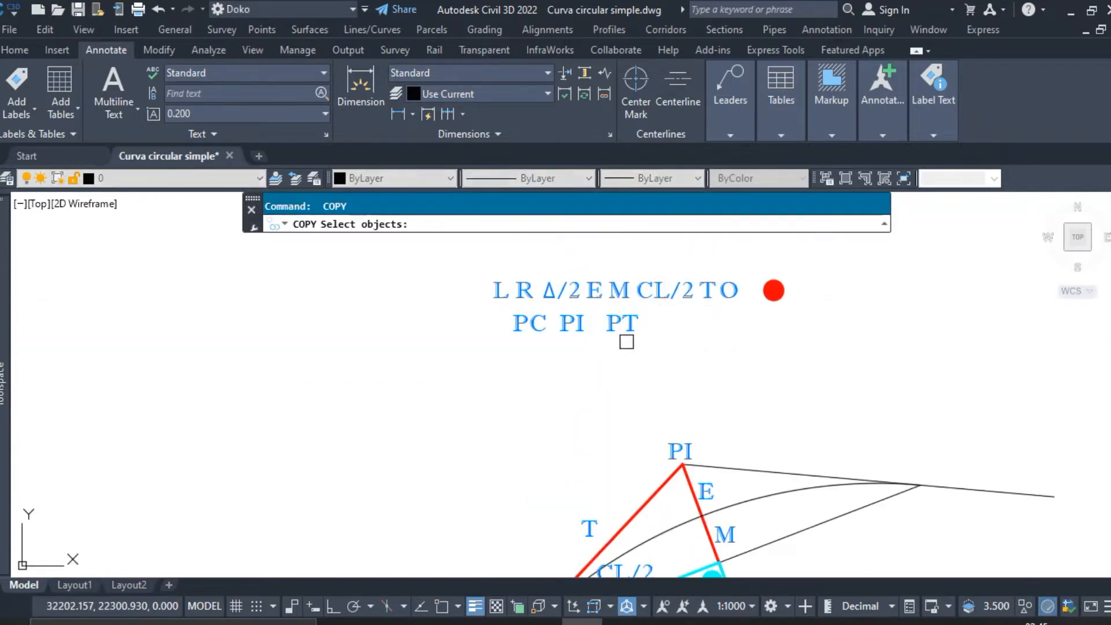
{"action": "key", "text": "Return"}
{"action": "left_click", "coordinate": [610, 354]}
{"action": "middle_click_drag", "start_coordinate": [781, 391], "coordinate": [670, 359]}
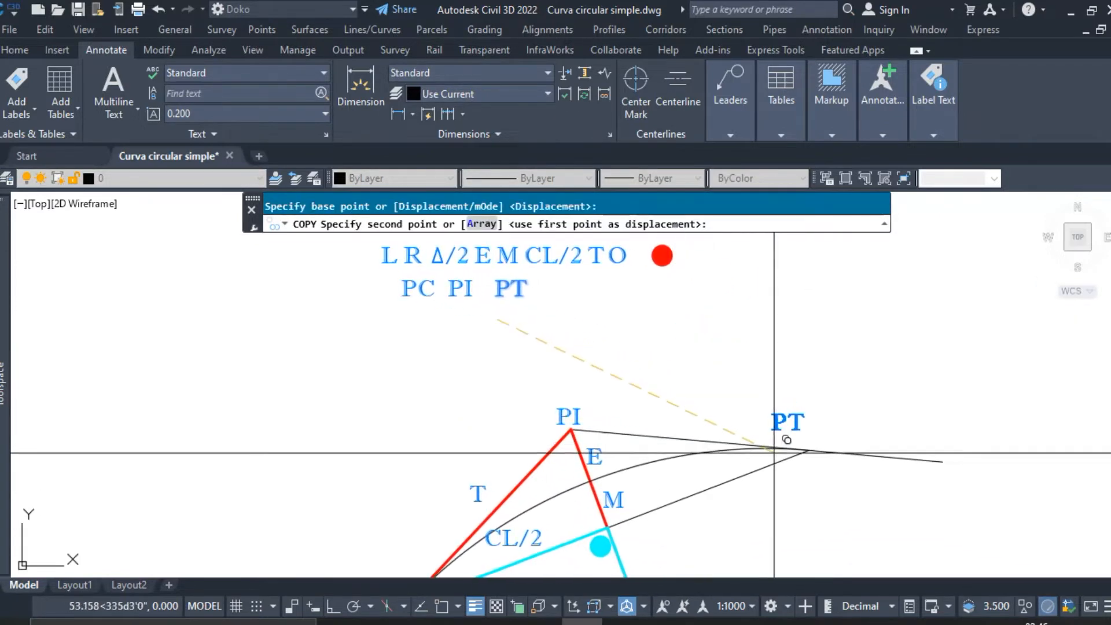
{"action": "scroll", "coordinate": [785, 458], "scroll_direction": "up", "scroll_amount": 2}
{"action": "key", "text": "Escape"}
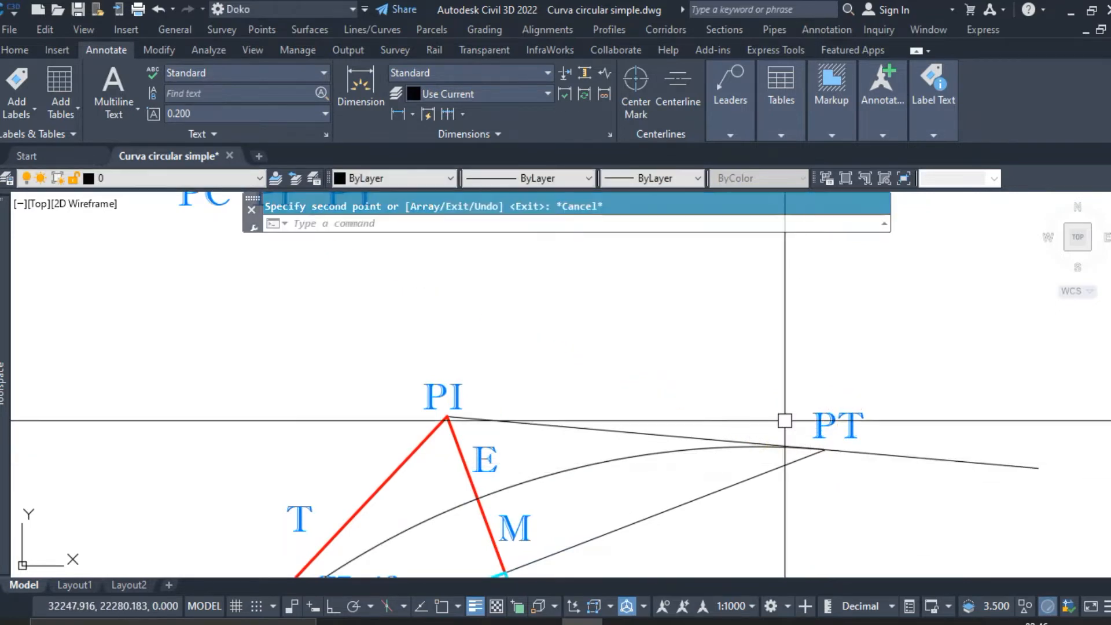
{"action": "scroll", "coordinate": [783, 367], "scroll_direction": "down", "scroll_amount": 5}
{"action": "mouse_move", "coordinate": [783, 367]}
{"action": "middle_mouse_down"}
{"action": "mouse_move", "coordinate": [698, 435]}
{"action": "mouse_move", "coordinate": [700, 352]}
{"action": "middle_mouse_up"}
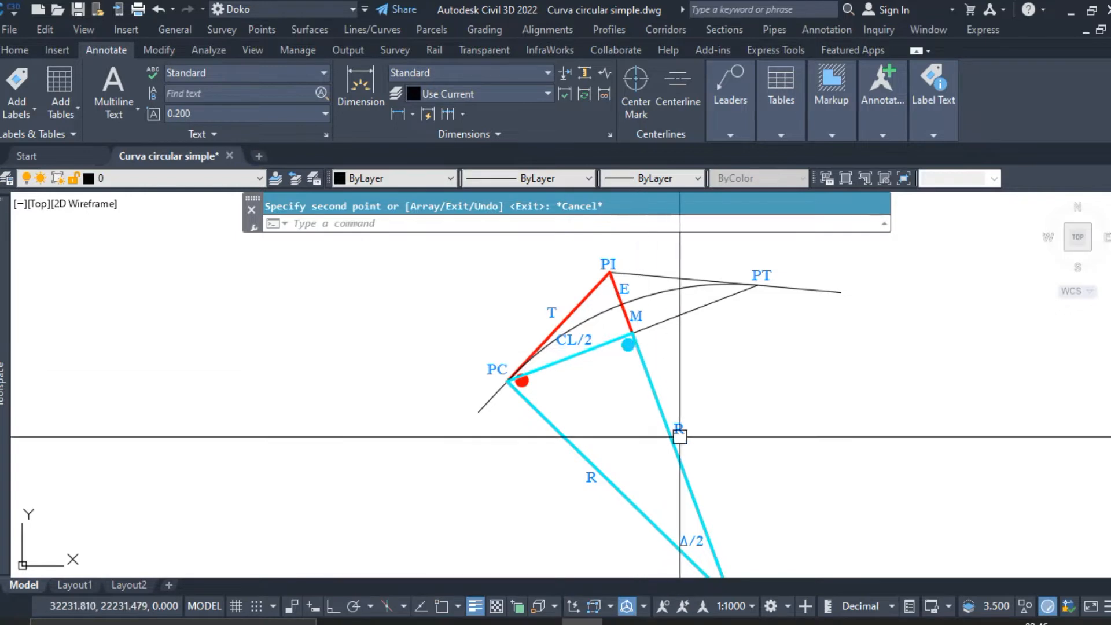
{"action": "middle_click_drag", "start_coordinate": [697, 480], "coordinate": [689, 441]}
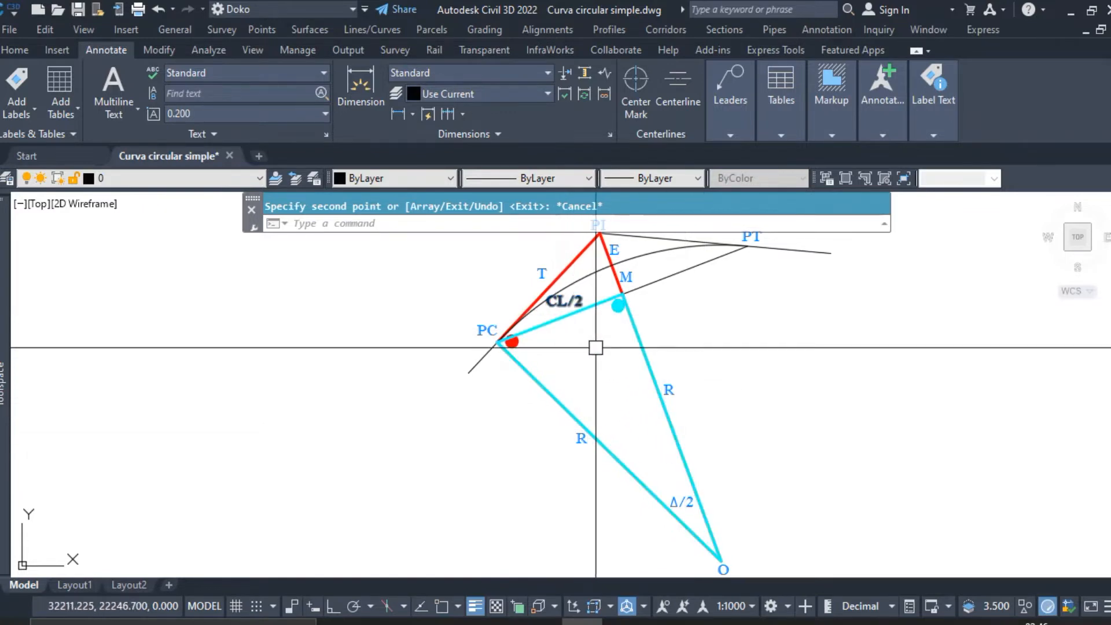
{"action": "middle_click_drag", "start_coordinate": [669, 472], "coordinate": [665, 453]}
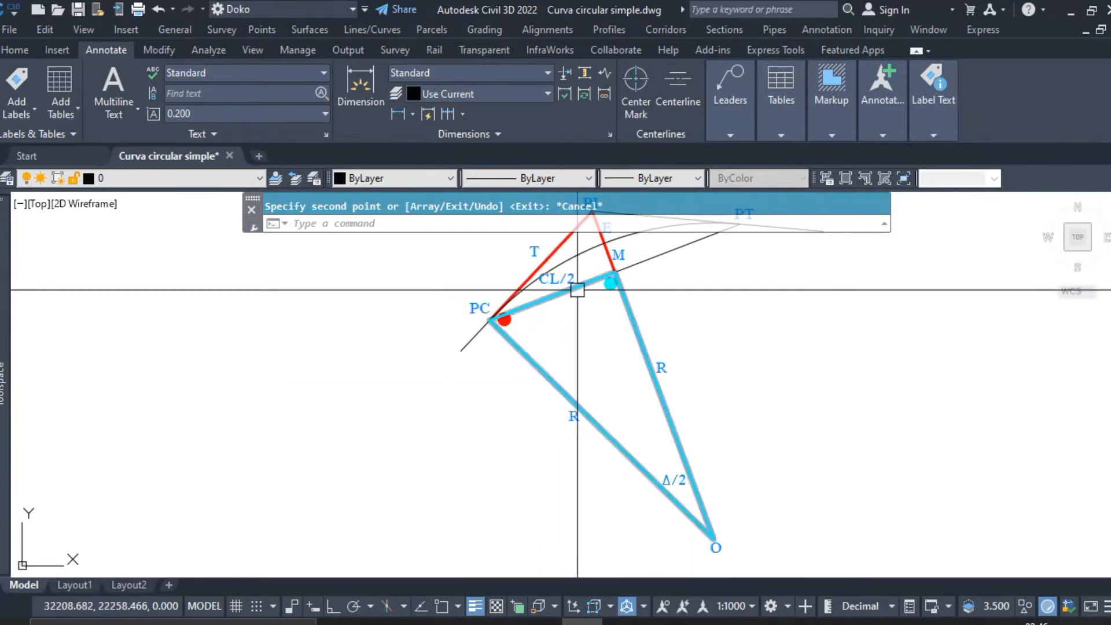
Review the book's CL and E formulas in Nitro Pro and compare them with the labelled triangles in the Civil 3D drawing
{"action": "left_click", "coordinate": [625, 622]}
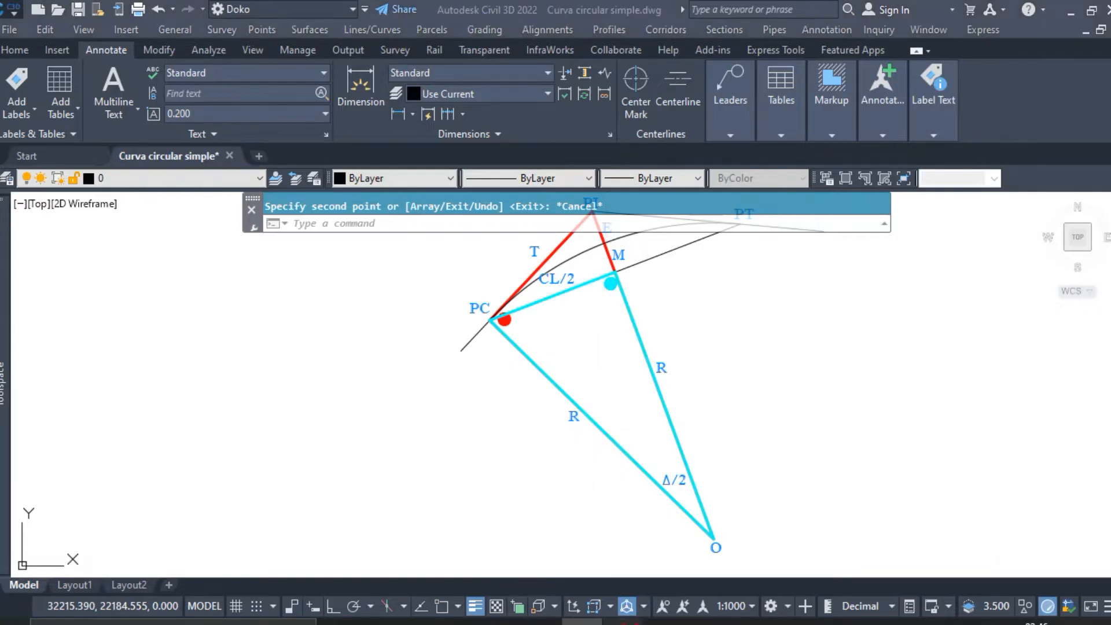
{"action": "scroll", "coordinate": [595, 412], "scroll_direction": "up", "scroll_amount": 10}
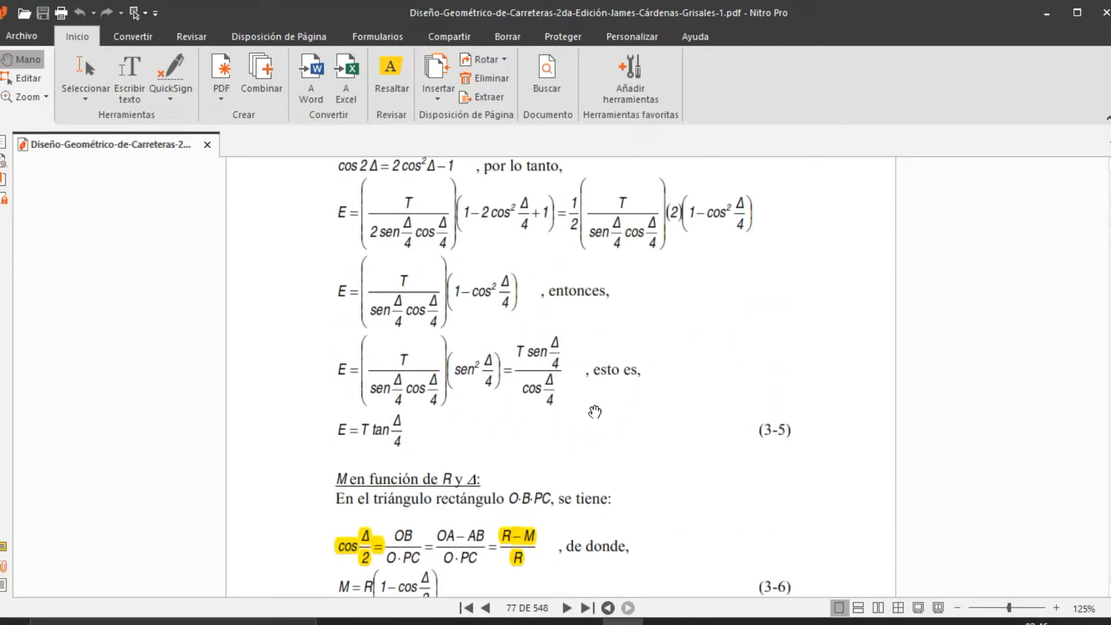
{"action": "scroll", "coordinate": [595, 412], "scroll_direction": "up", "scroll_amount": 8}
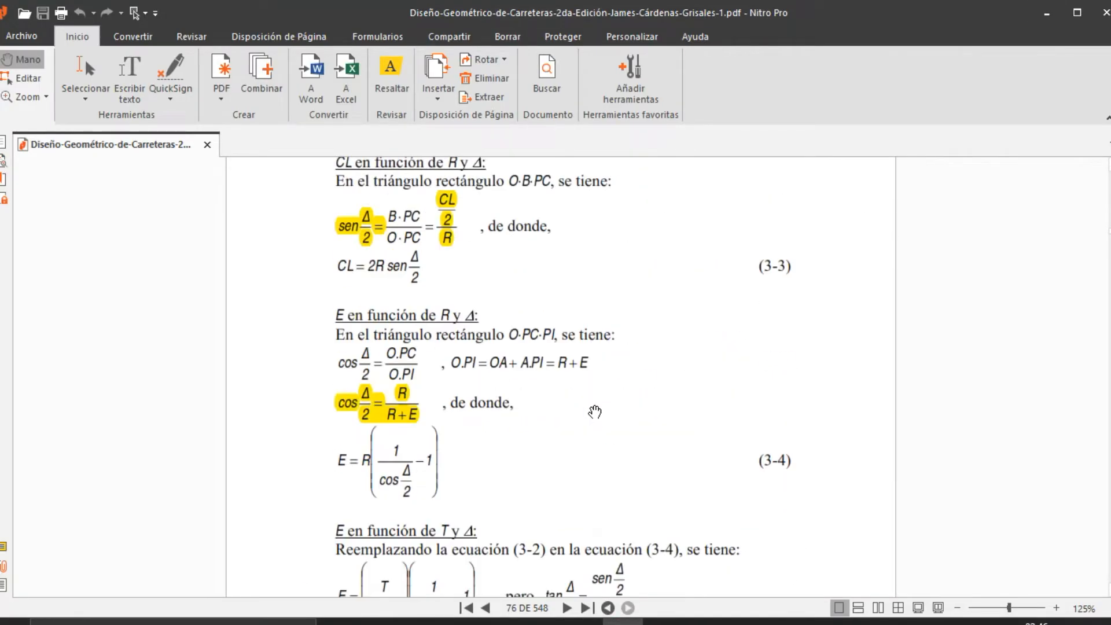
{"action": "scroll", "coordinate": [595, 412], "scroll_direction": "up", "scroll_amount": 4}
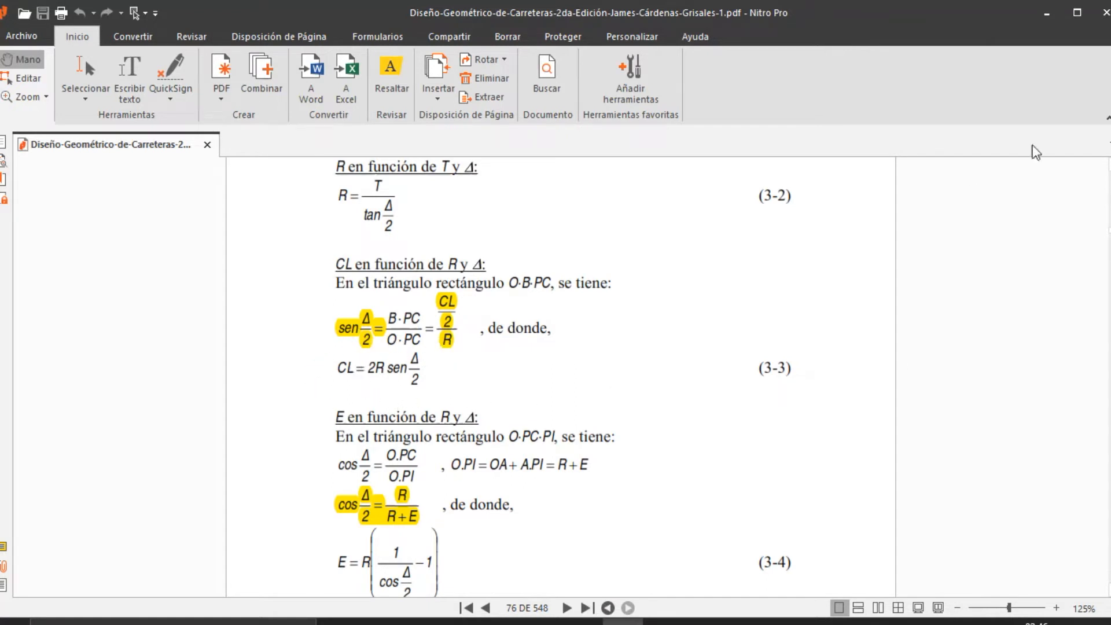
{"action": "left_click", "coordinate": [1046, 13]}
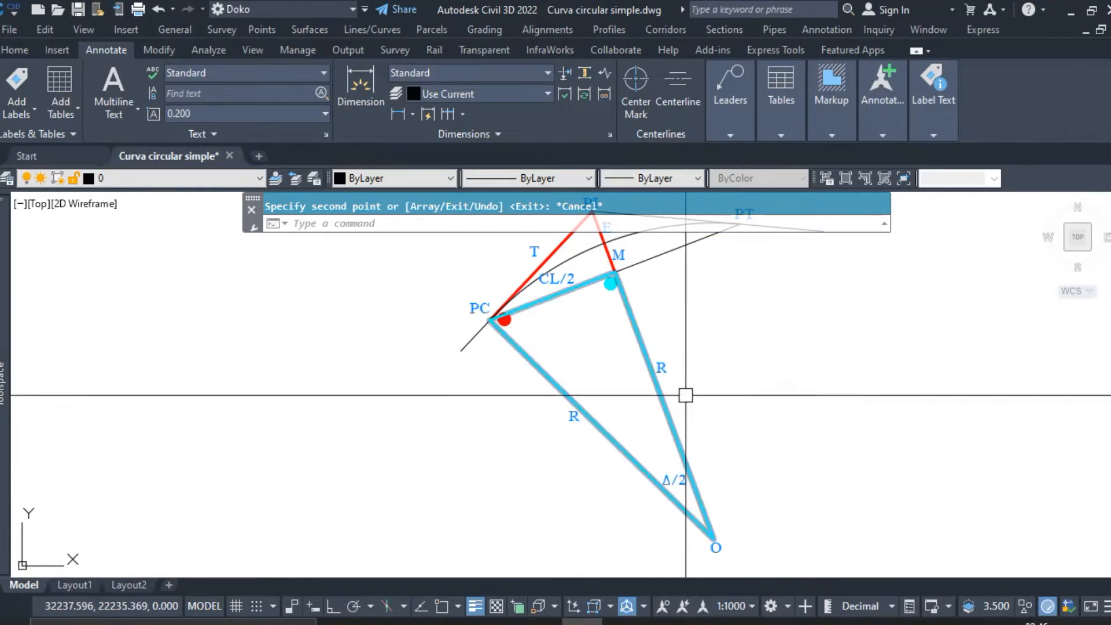
{"action": "middle_click_drag", "start_coordinate": [679, 331], "coordinate": [662, 352]}
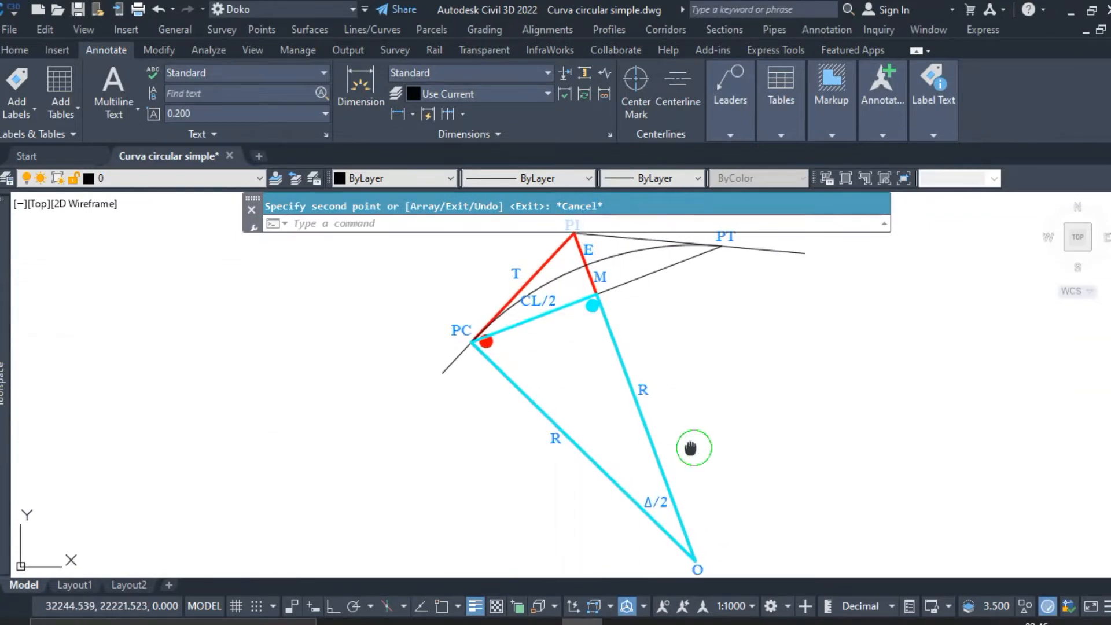
{"action": "middle_click_drag", "start_coordinate": [692, 449], "coordinate": [683, 415]}
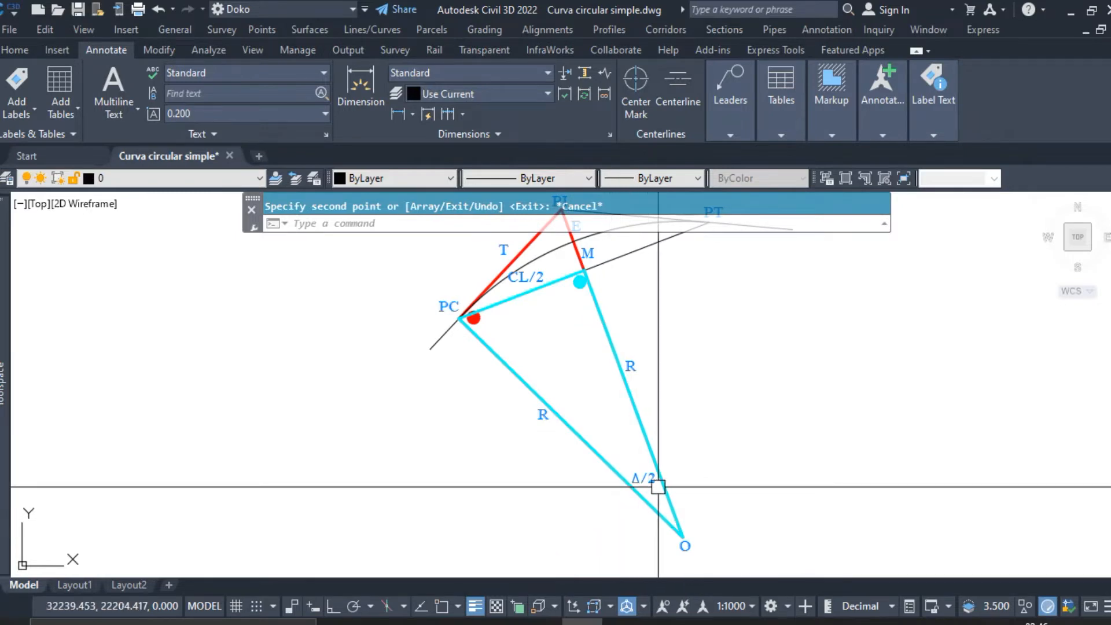
{"action": "middle_click_drag", "start_coordinate": [665, 387], "coordinate": [661, 415]}
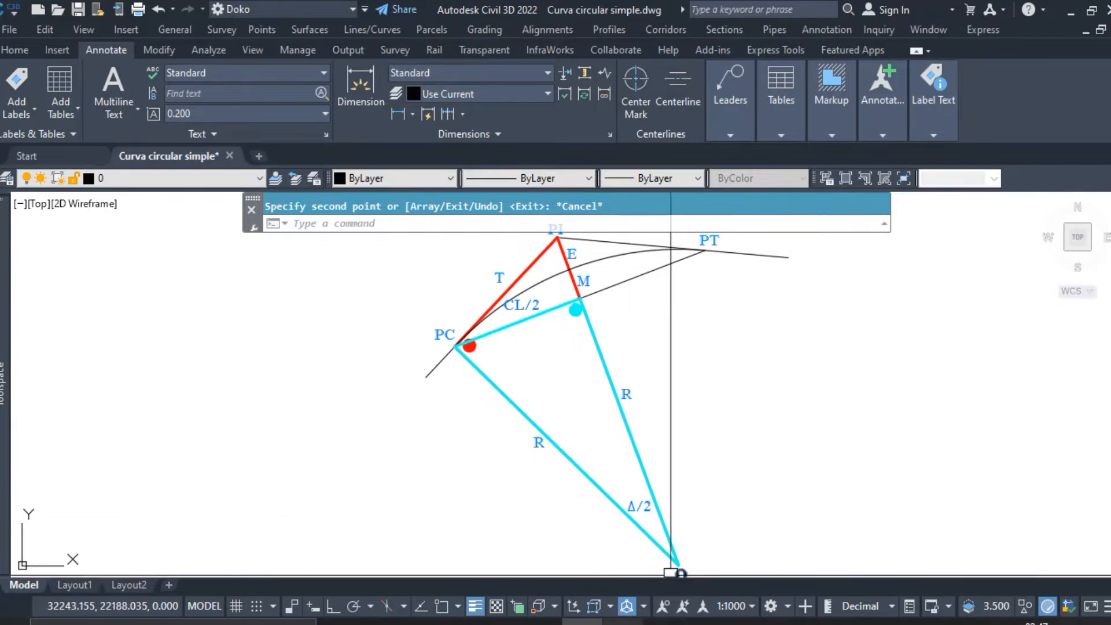
Read the book's derivation of M as a function of R and Δ in Nitro Pro and return to the Civil 3D drawing
{"action": "left_click", "coordinate": [622, 622]}
{"action": "scroll", "coordinate": [588, 399], "scroll_direction": "down", "scroll_amount": 5}
{"action": "scroll", "coordinate": [595, 391], "scroll_direction": "down", "scroll_amount": 10}
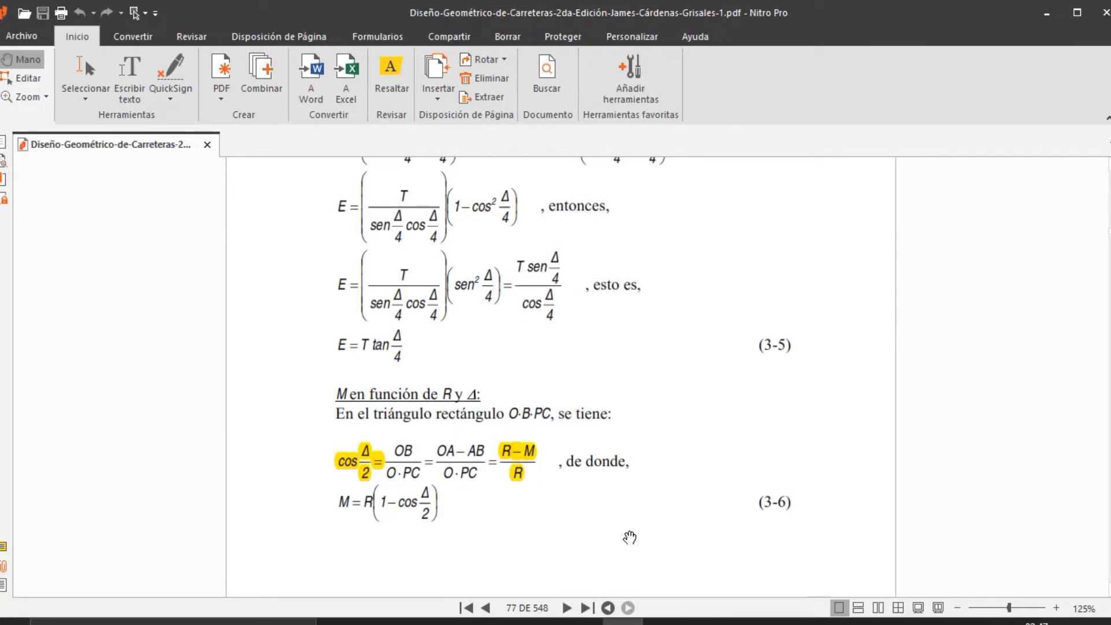
{"action": "key", "text": "alt+Tab"}
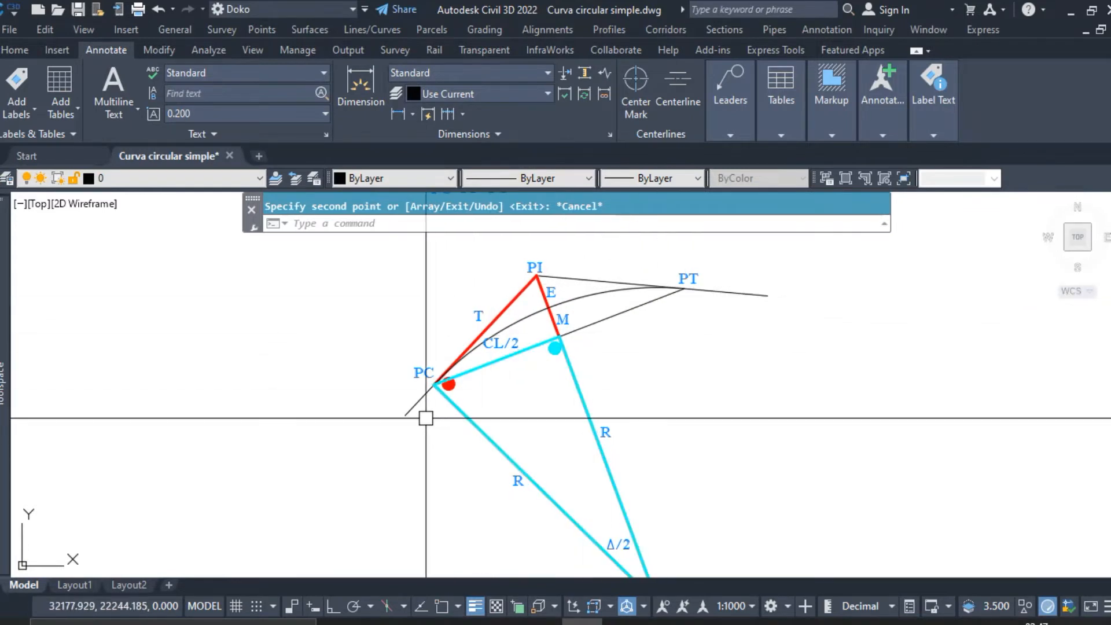
Read Example 3.4's data and requested calculations in the road design book, and examine the left-hand curve figure
{"action": "key", "text": "alt+Tab"}
{"action": "scroll", "coordinate": [636, 590], "scroll_direction": "down", "scroll_amount": 5}
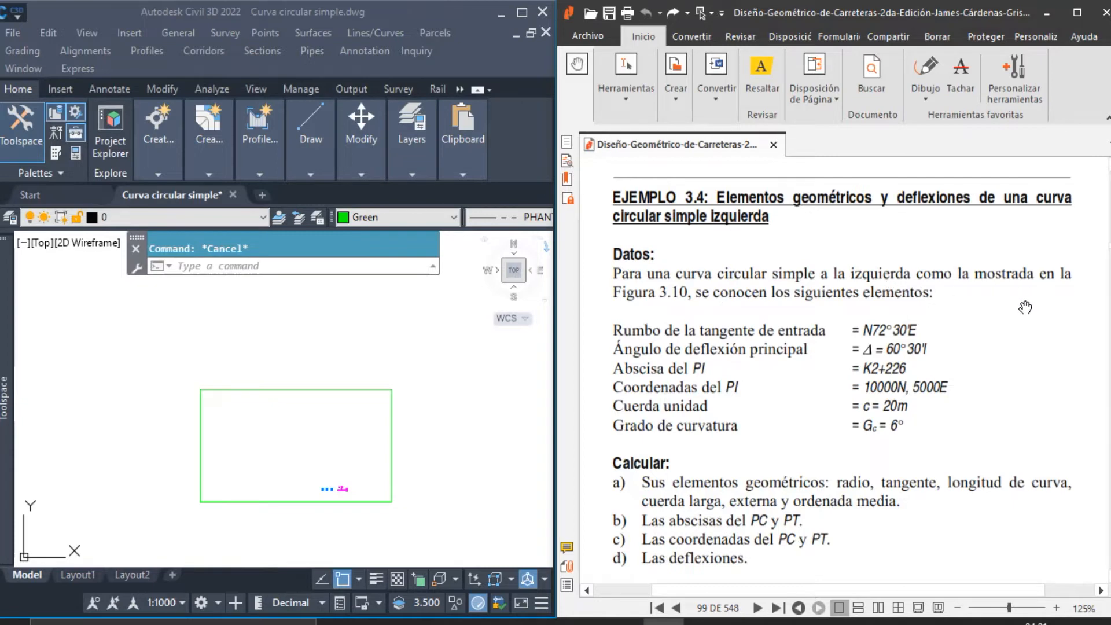
{"action": "scroll", "coordinate": [790, 351], "scroll_direction": "down", "scroll_amount": 5}
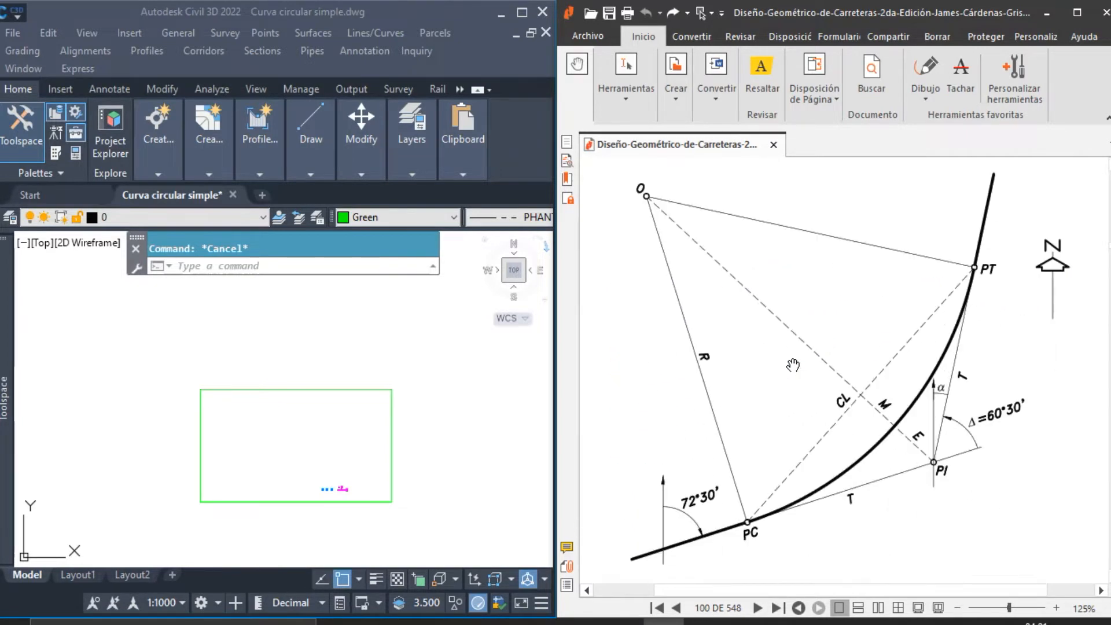
{"action": "scroll", "coordinate": [804, 406], "scroll_direction": "up", "scroll_amount": 2}
{"action": "scroll", "coordinate": [804, 405], "scroll_direction": "up", "scroll_amount": 5}
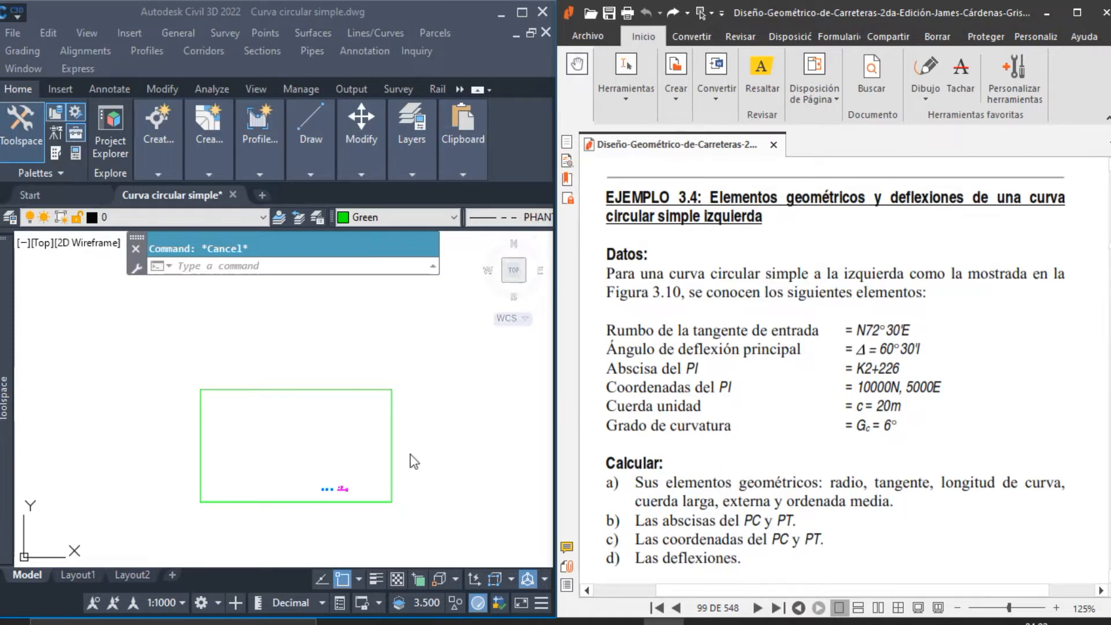
Place a point for the PI at coordinates 5000,10000 in the Civil 3D drawing and regenerate the display
{"action": "left_click", "coordinate": [341, 443]}
{"action": "type", "text": "po"}
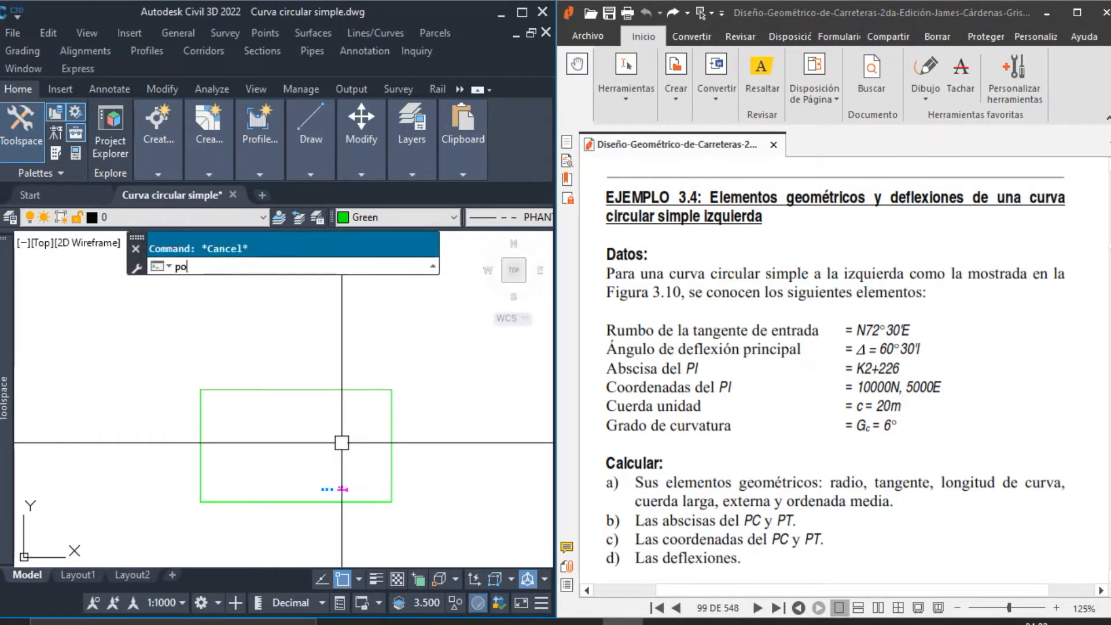
{"action": "left_click", "coordinate": [188, 327]}
{"action": "type", "text": "5000"}
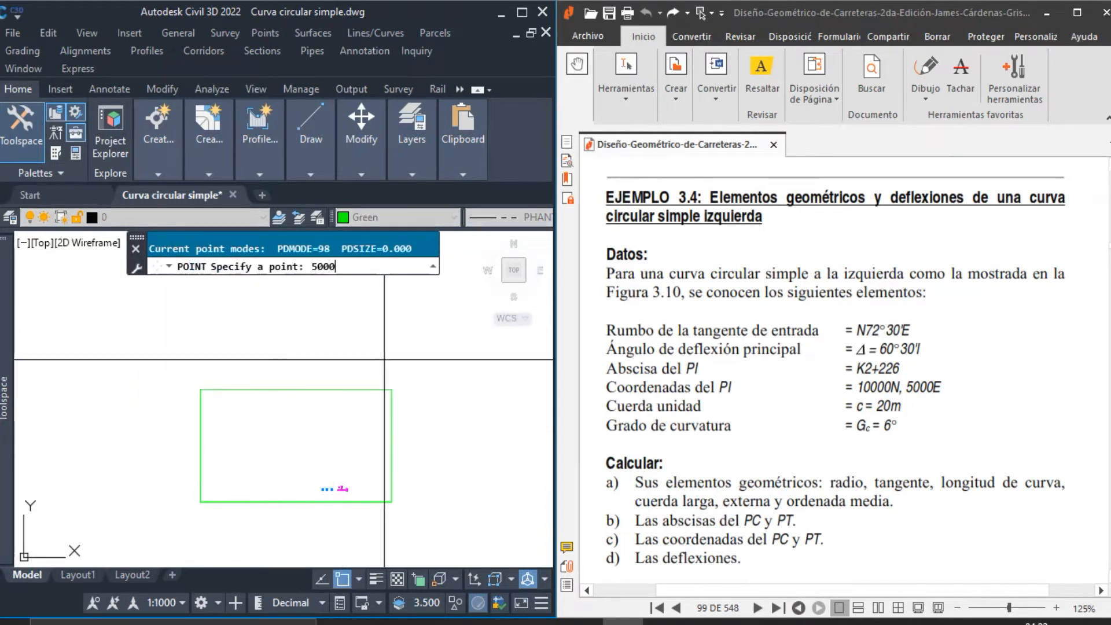
{"action": "type", "text": ","}
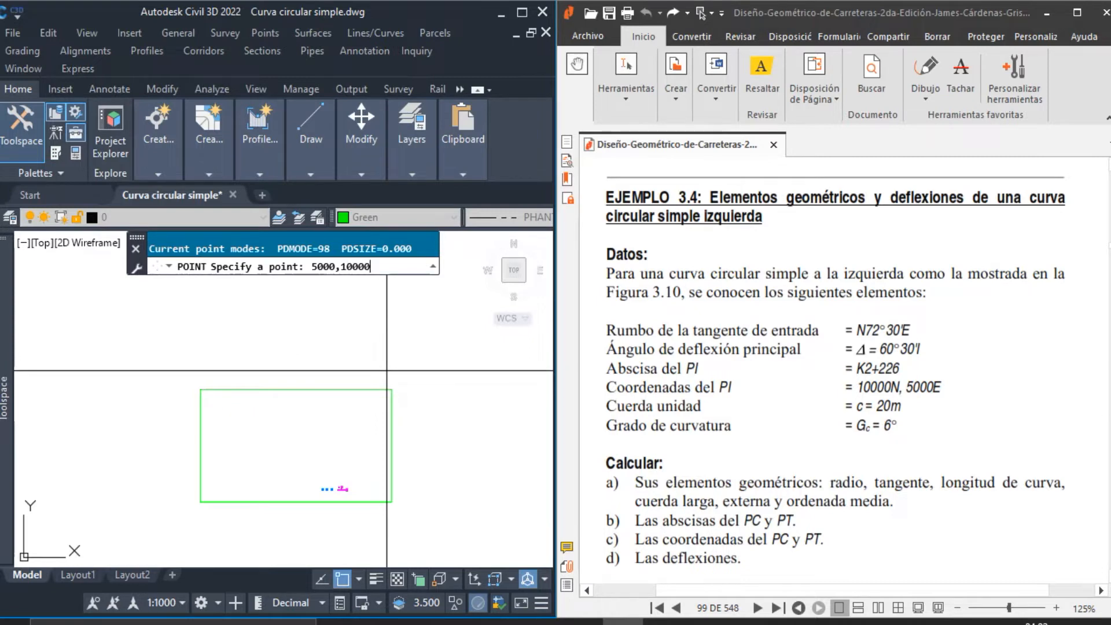
{"action": "type", "text": "10000"}
{"action": "key", "text": "Return"}
{"action": "scroll", "coordinate": [328, 486], "scroll_direction": "up", "scroll_amount": 6}
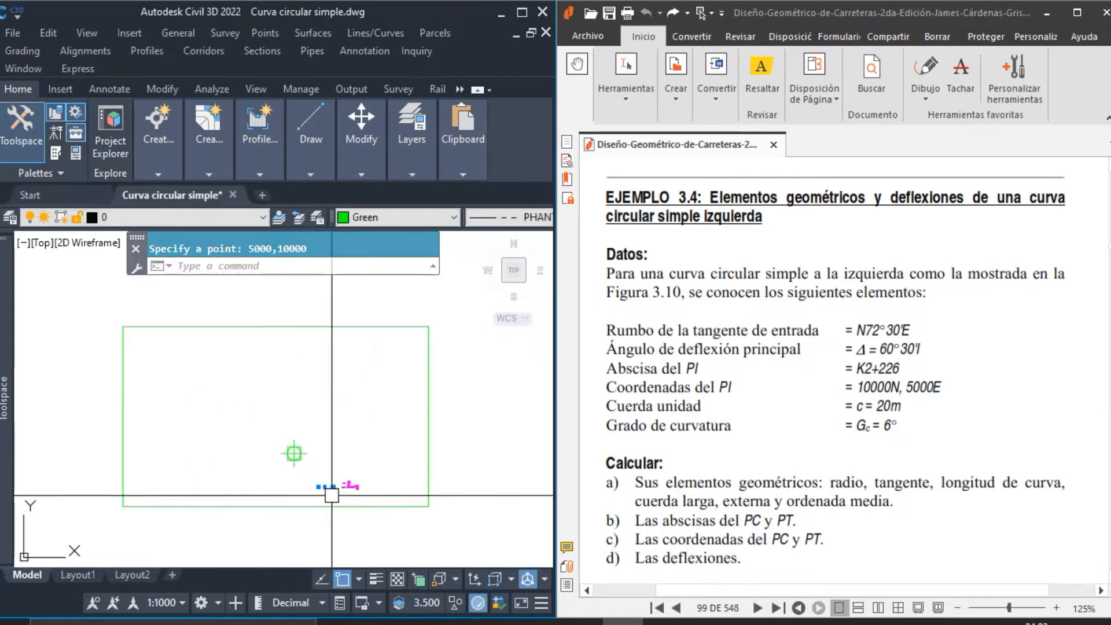
{"action": "scroll", "coordinate": [336, 460], "scroll_direction": "up", "scroll_amount": 5}
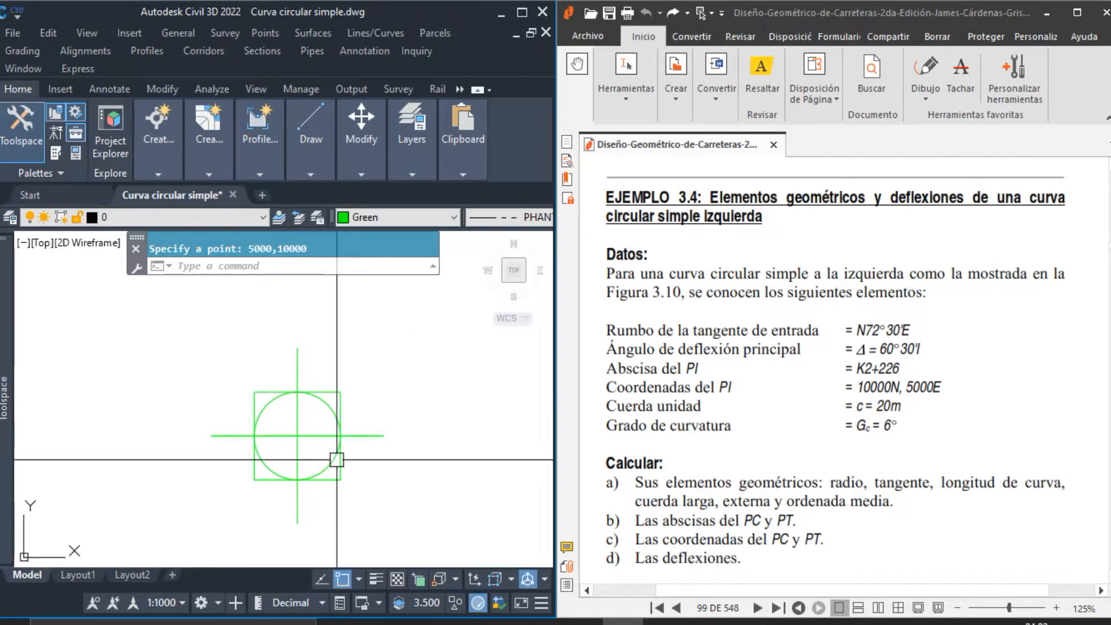
{"action": "type", "text": "re"}
{"action": "key", "text": "Return"}
Draw a vertical line from the PI point perpendicular to the upper edge of the green rectangle
{"action": "scroll", "coordinate": [359, 463], "scroll_direction": "down", "scroll_amount": 5}
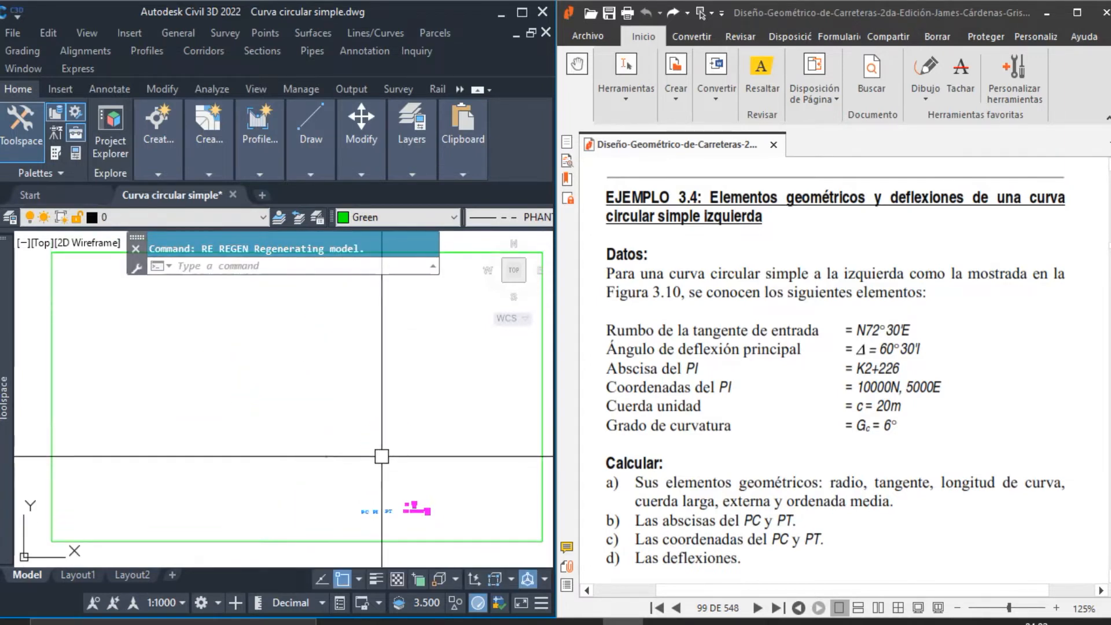
{"action": "type", "text": "l"}
{"action": "key", "text": "Return"}
{"action": "left_click", "coordinate": [326, 456]}
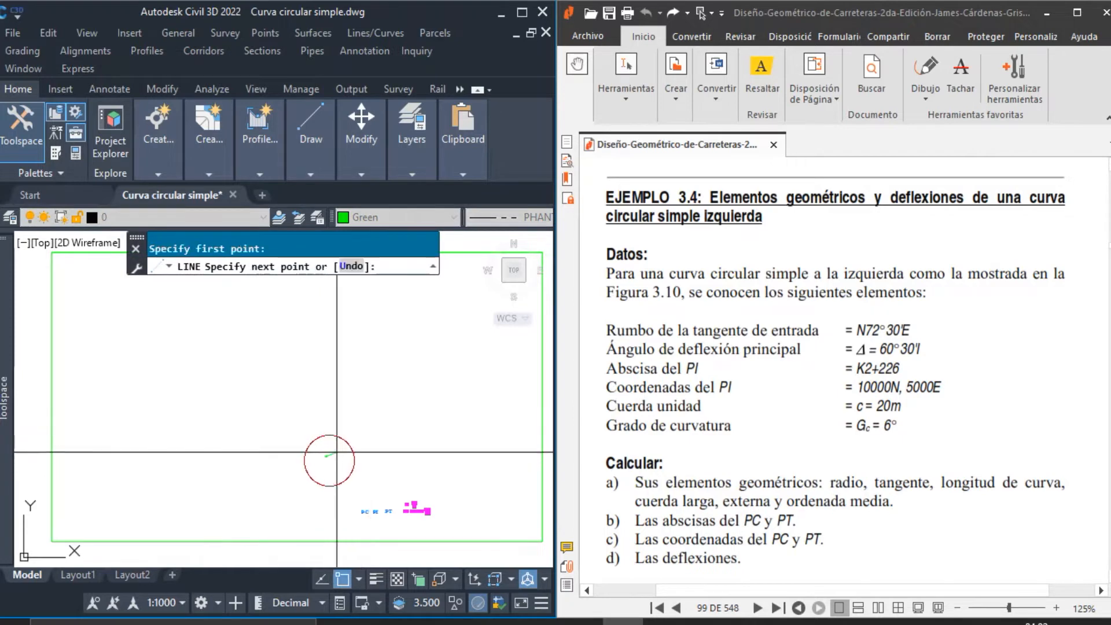
{"action": "middle_click_drag", "start_coordinate": [347, 377], "coordinate": [332, 424]}
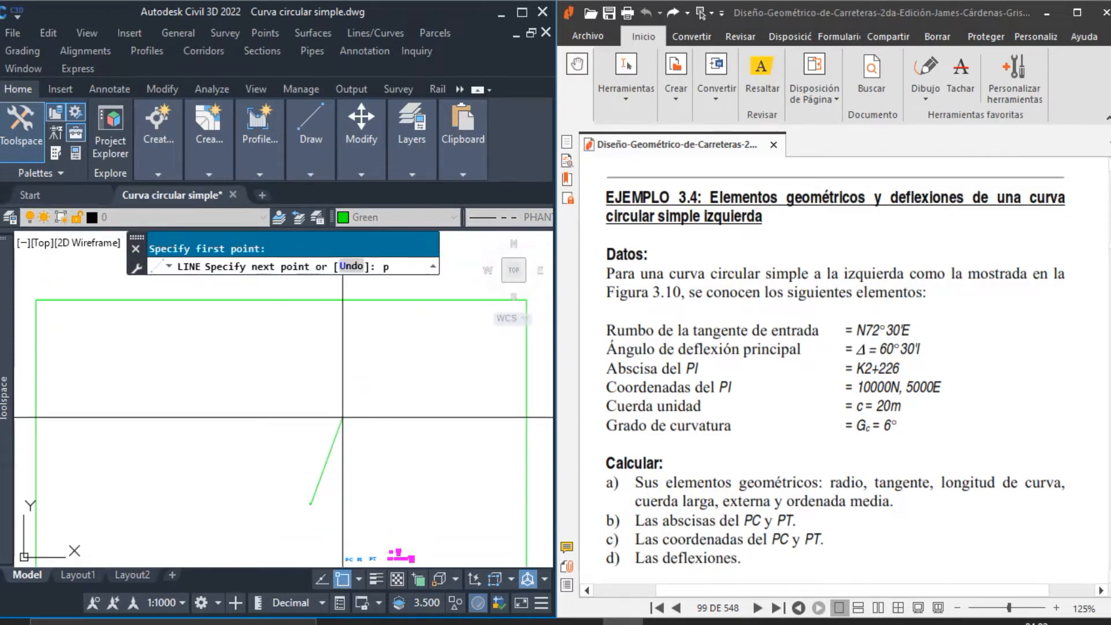
{"action": "type", "text": "per"}
{"action": "key", "text": "Return"}
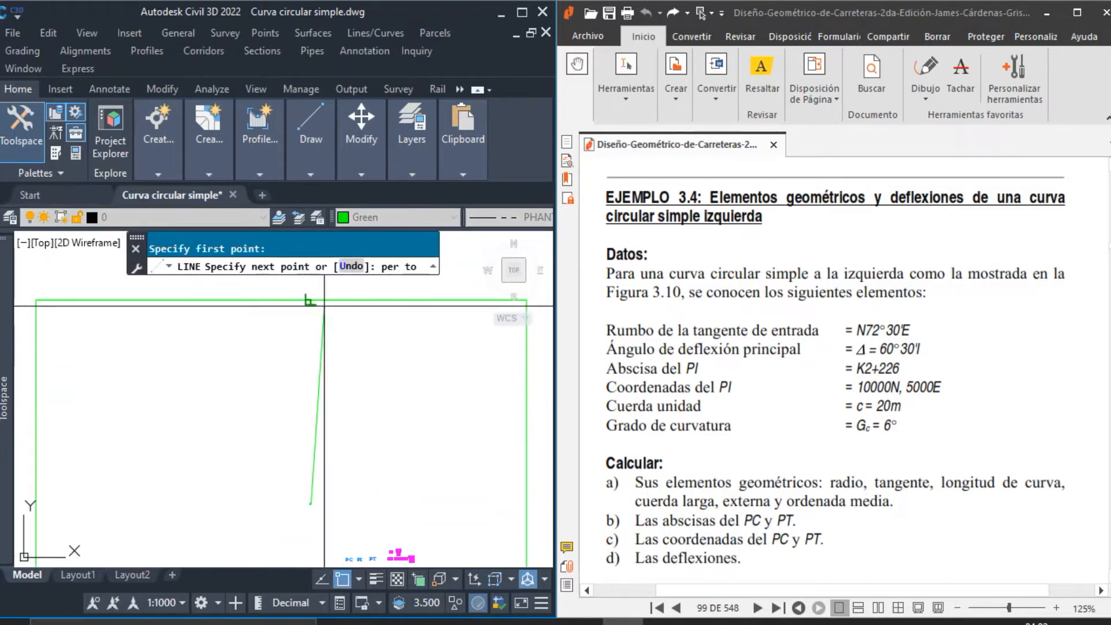
{"action": "left_click", "coordinate": [324, 301]}
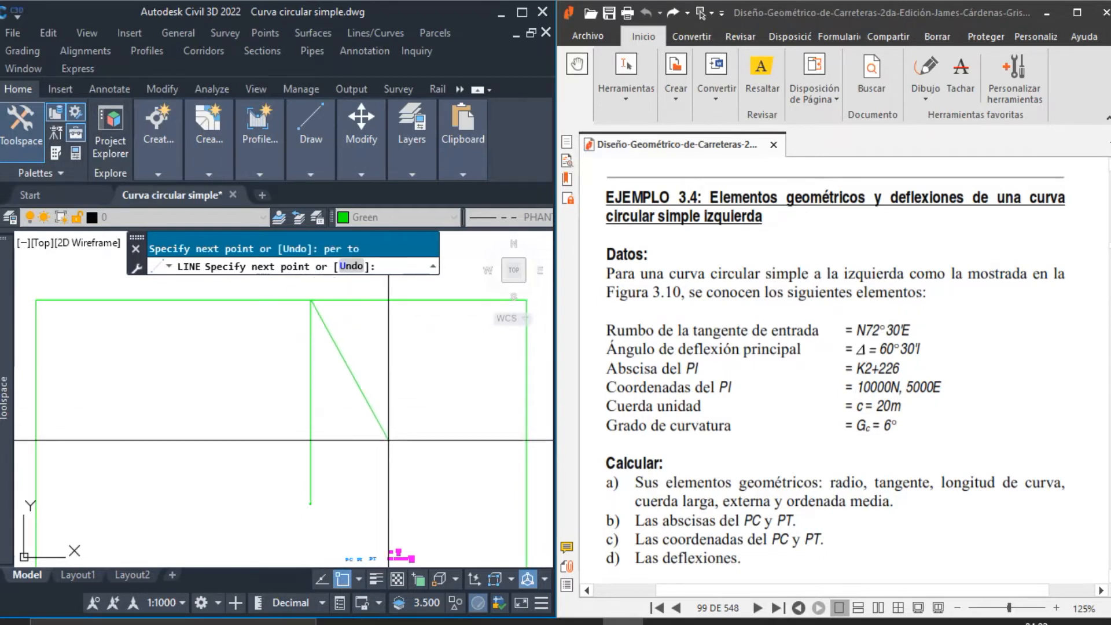
{"action": "key", "text": "Escape"}
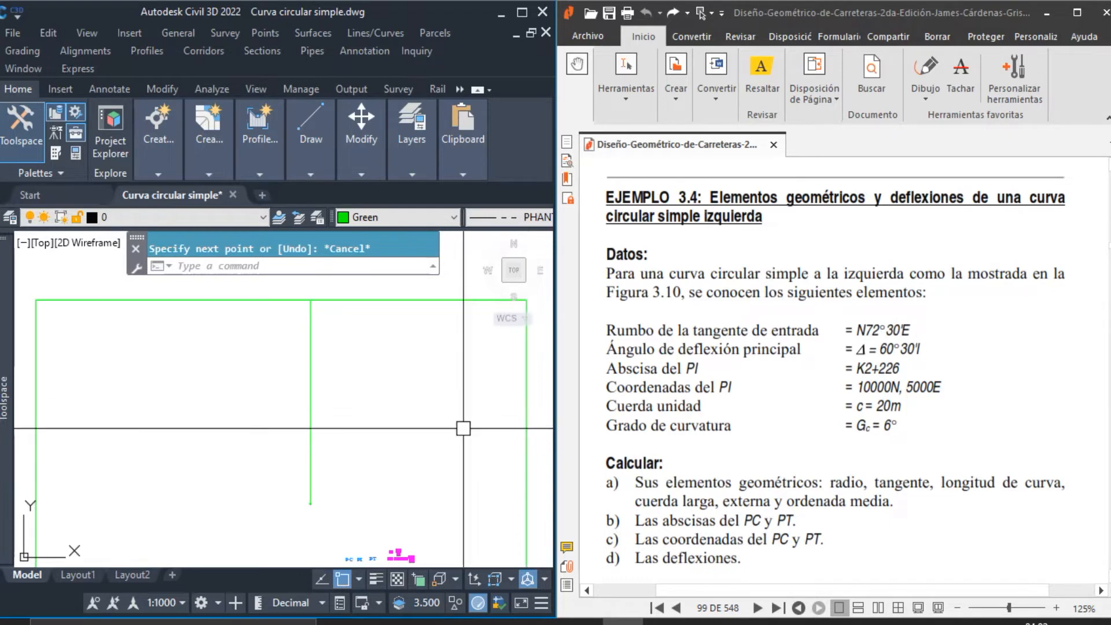
Rotate the vertical line about the PI point by -72d30'0", reusing the degree-minute-second format copied from the command history
{"action": "type", "text": "ro"}
{"action": "key", "text": "Return"}
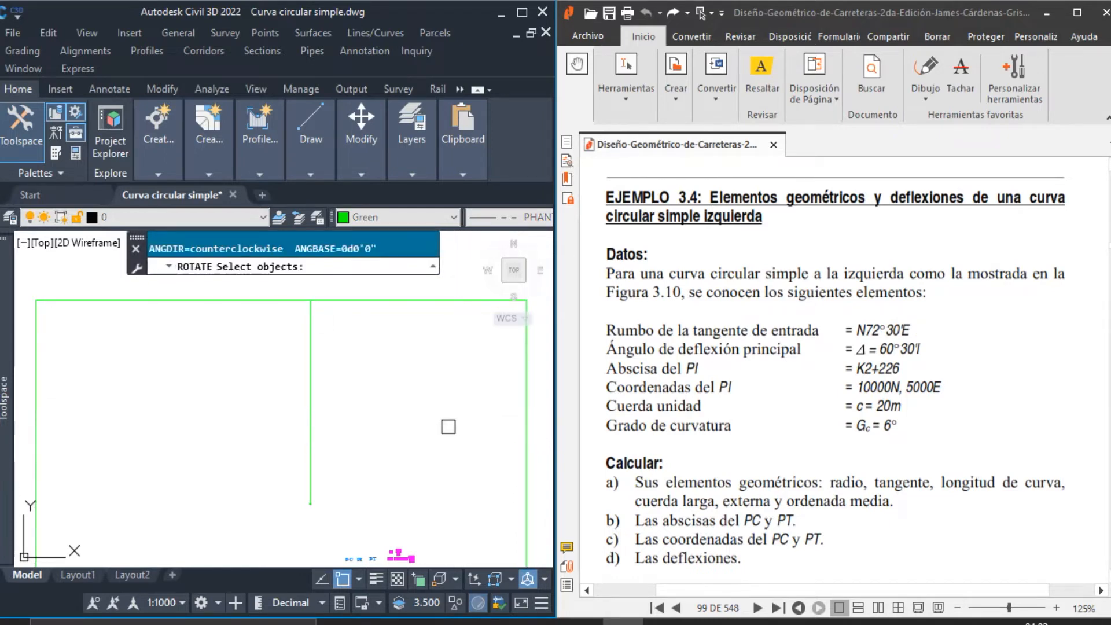
{"action": "left_click", "coordinate": [310, 445]}
{"action": "key", "text": "Return"}
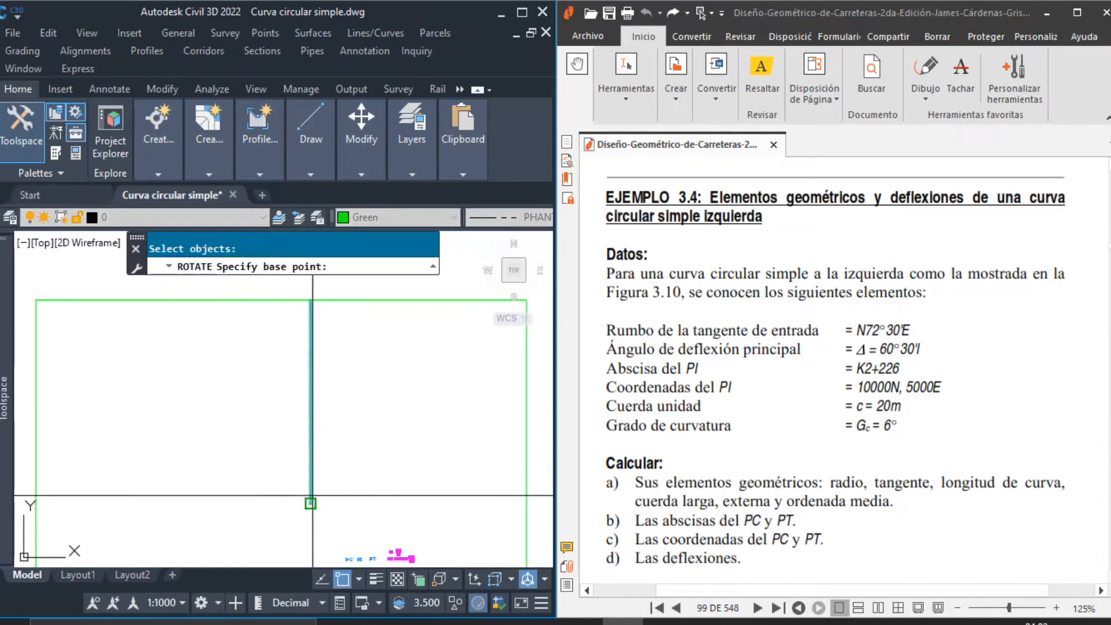
{"action": "left_click", "coordinate": [311, 503]}
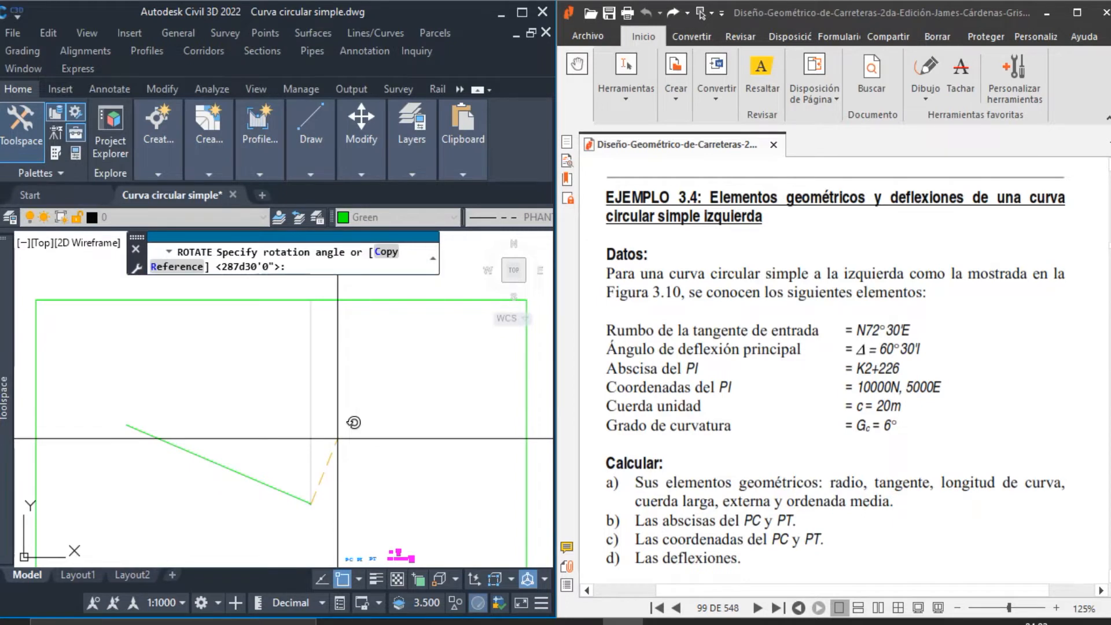
{"action": "key", "text": "F2"}
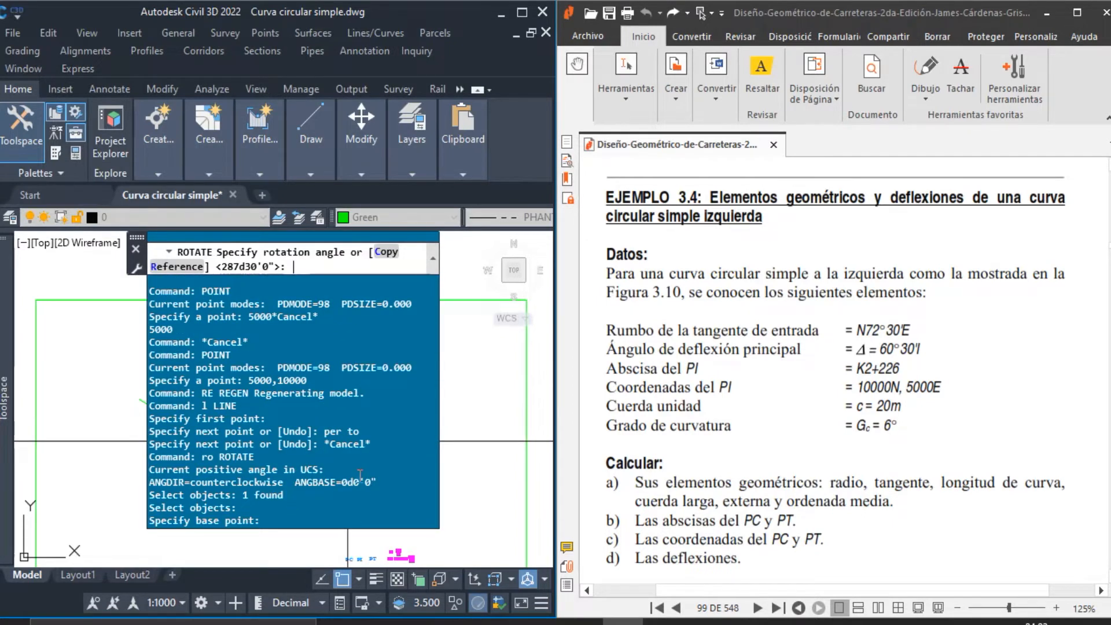
{"action": "left_click_drag", "start_coordinate": [377, 484], "coordinate": [362, 483]}
{"action": "right_click", "coordinate": [346, 483]}
{"action": "left_click", "coordinate": [386, 370]}
{"action": "left_click", "coordinate": [301, 272]}
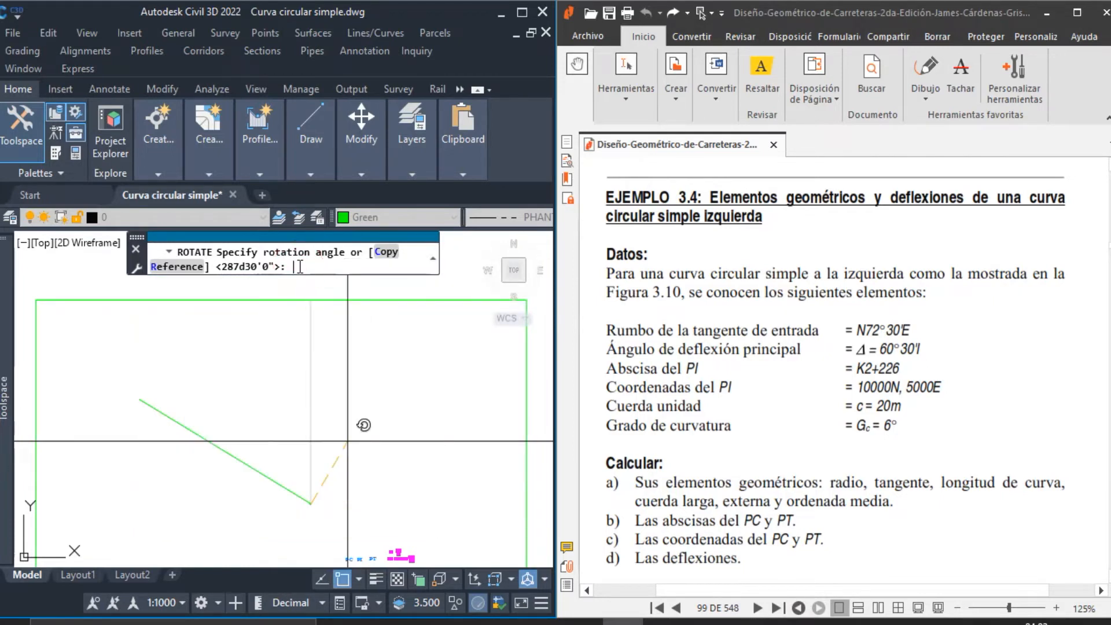
{"action": "key", "text": "ctrl+v"}
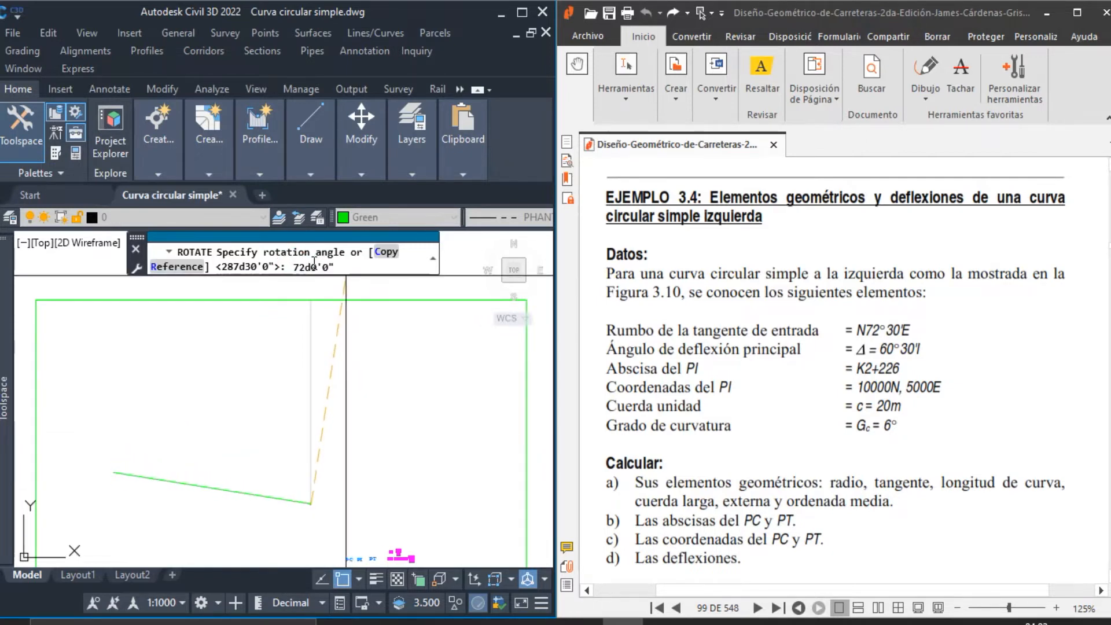
{"action": "type", "text": "2"}
{"action": "key", "text": "Right"}
{"action": "type", "text": "3"}
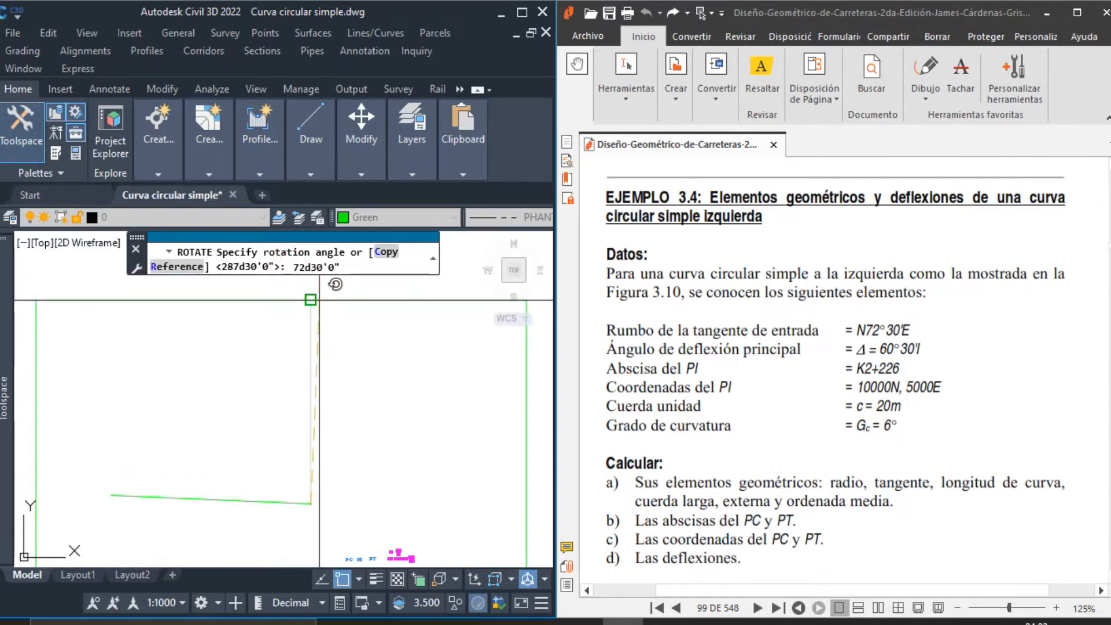
{"action": "type", "text": "-"}
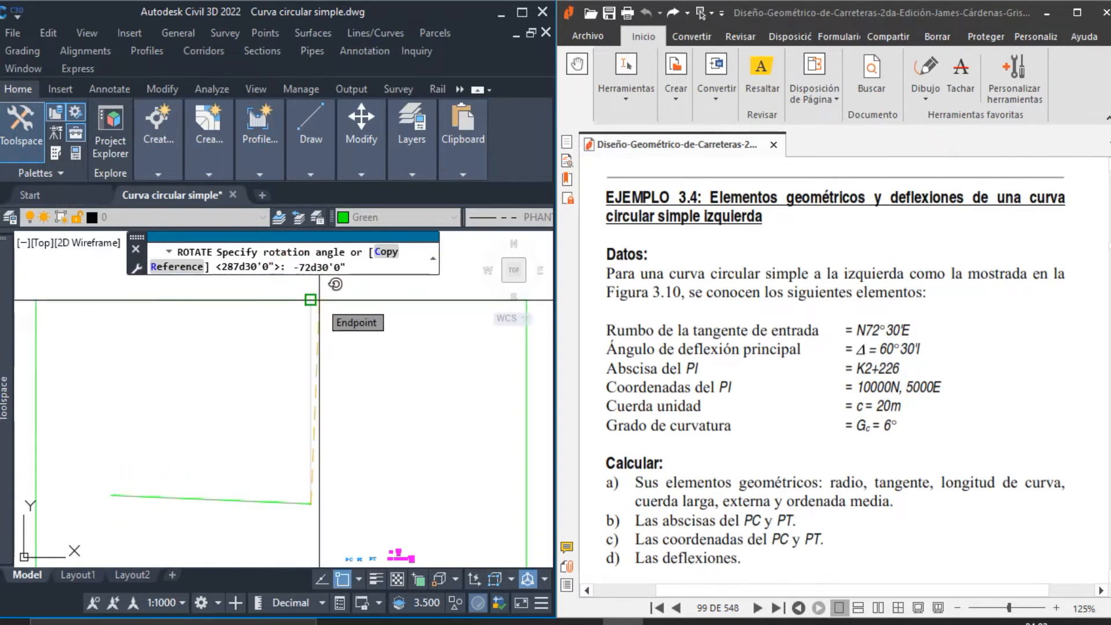
{"action": "key", "text": "Return"}
Move the rotated tangent line so that its upper end lies on the PI point
{"action": "middle_click_drag", "start_coordinate": [432, 500], "coordinate": [384, 457]}
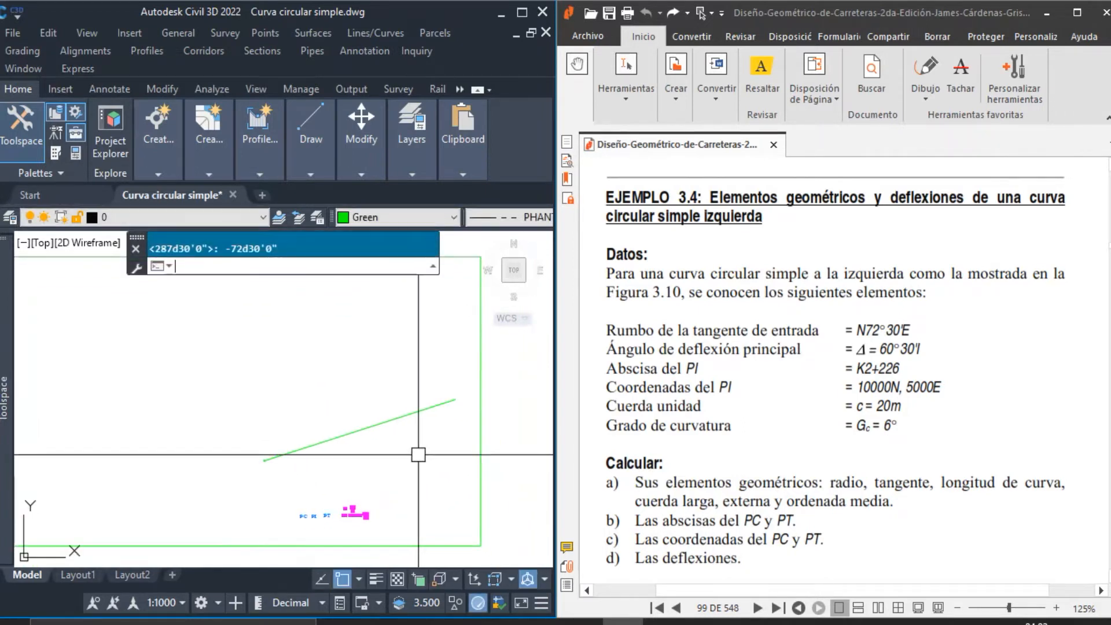
{"action": "type", "text": "m"}
{"action": "key", "text": "Return"}
{"action": "left_click", "coordinate": [421, 411]}
{"action": "key", "text": "Return"}
{"action": "left_click", "coordinate": [455, 398]}
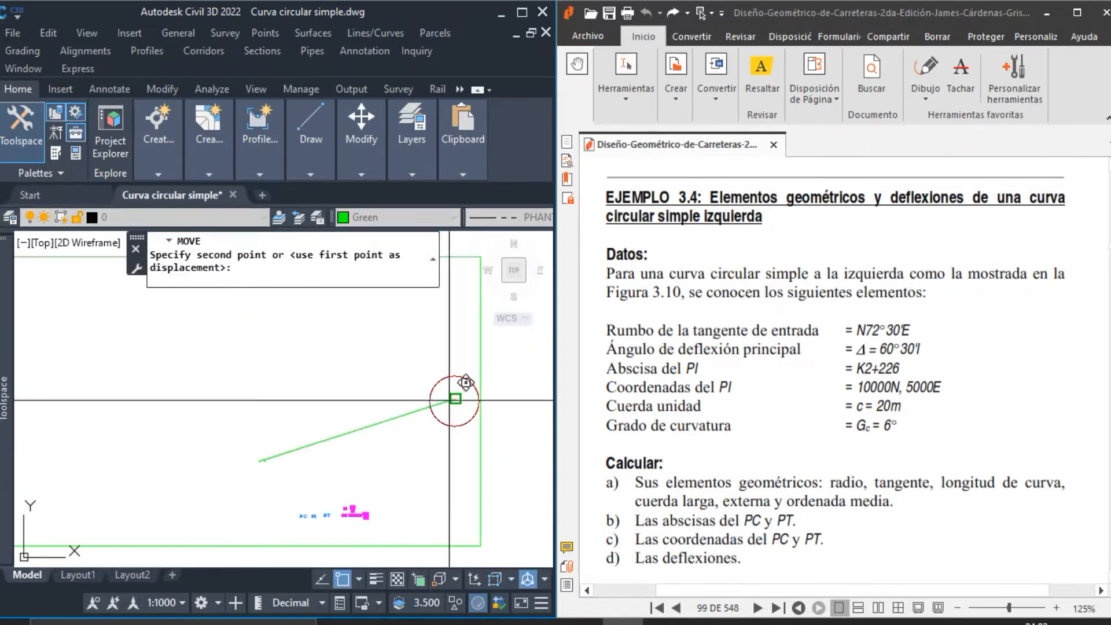
{"action": "scroll", "coordinate": [268, 468], "scroll_direction": "up", "scroll_amount": 2}
{"action": "scroll", "coordinate": [257, 466], "scroll_direction": "up", "scroll_amount": 2}
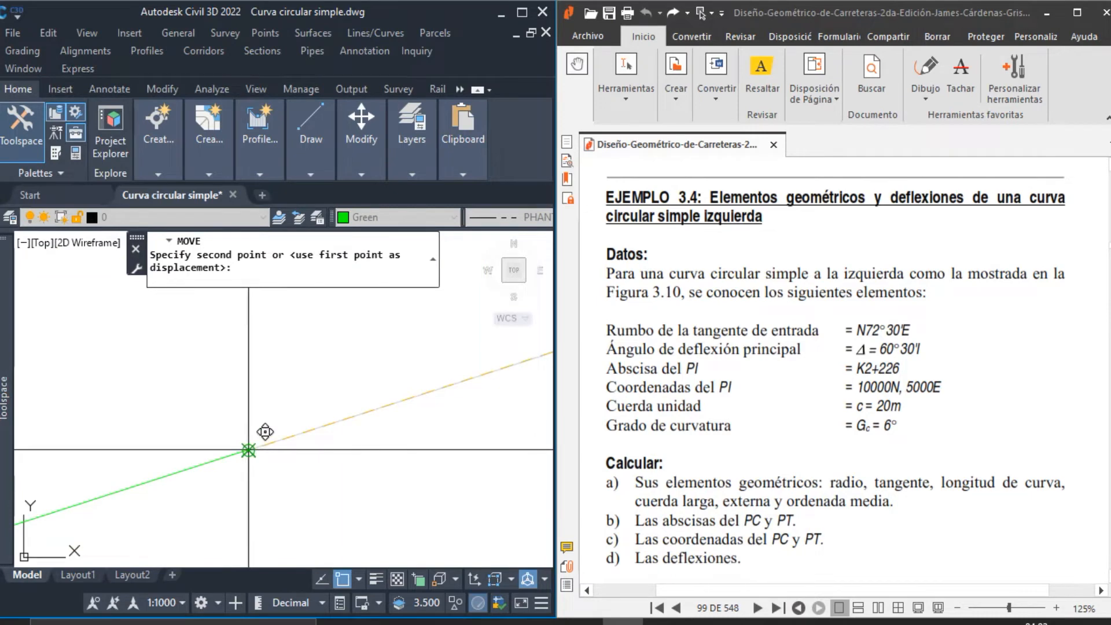
{"action": "left_click", "coordinate": [248, 449]}
{"action": "scroll", "coordinate": [439, 446], "scroll_direction": "down", "scroll_amount": 5}
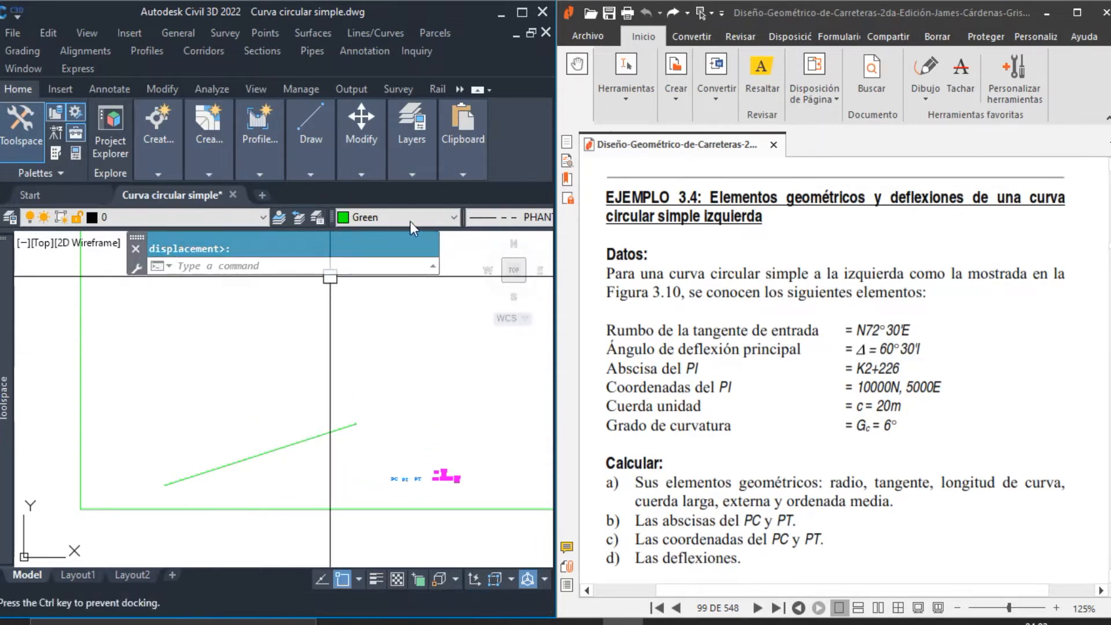
Display the Civil Transparent Commands toolbar
{"action": "left_click_drag", "start_coordinate": [463, 232], "coordinate": [492, 231]}
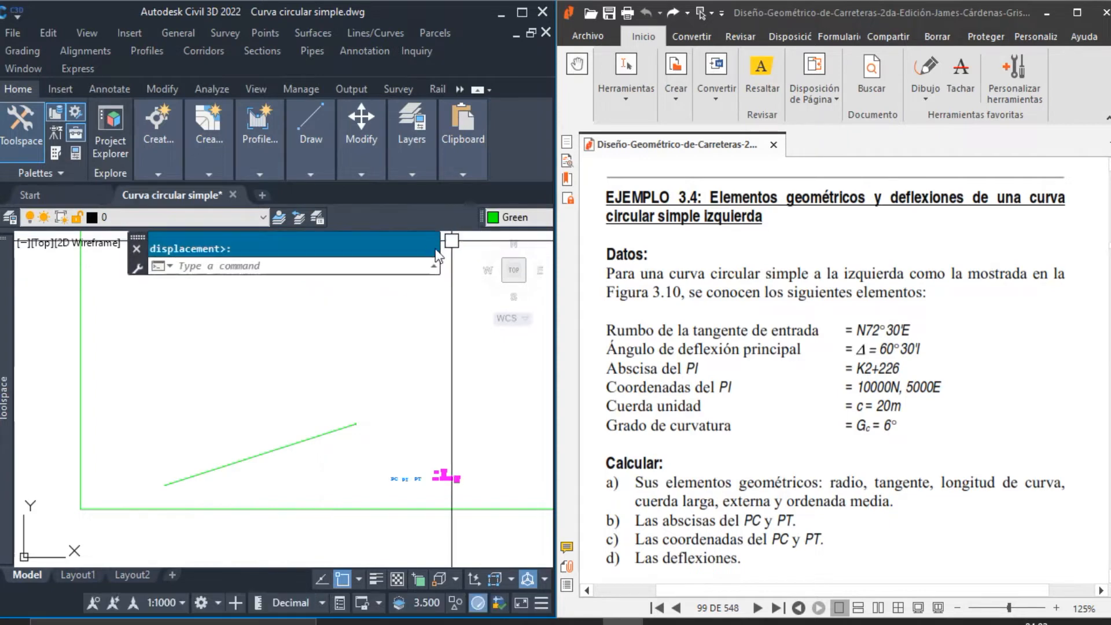
{"action": "right_click", "coordinate": [398, 222]}
{"action": "mouse_move", "coordinate": [456, 251]}
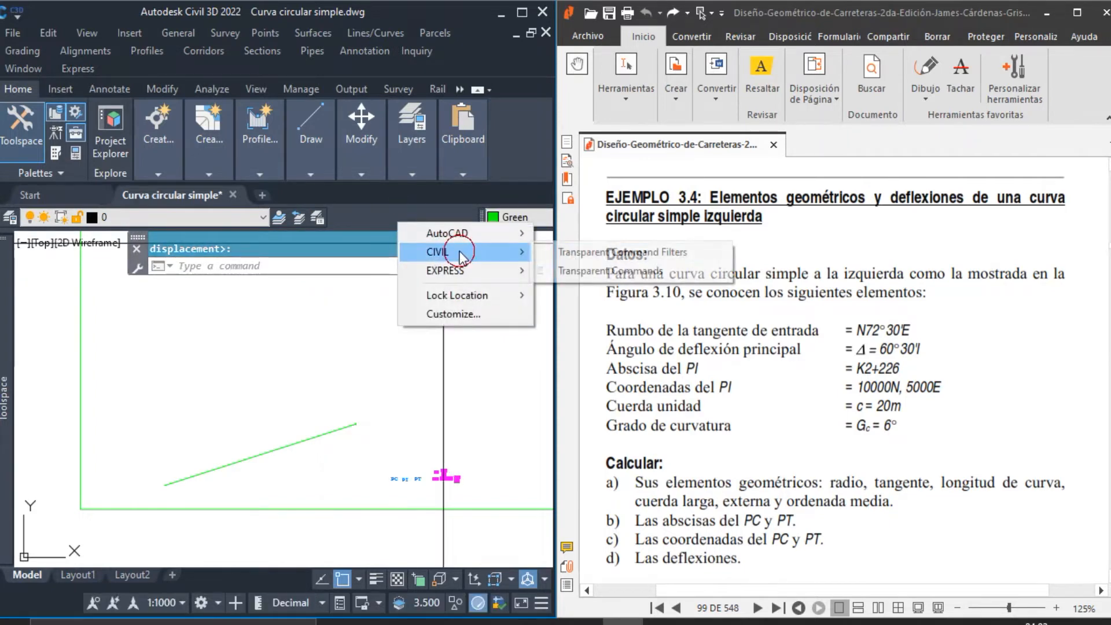
{"action": "left_click", "coordinate": [583, 270]}
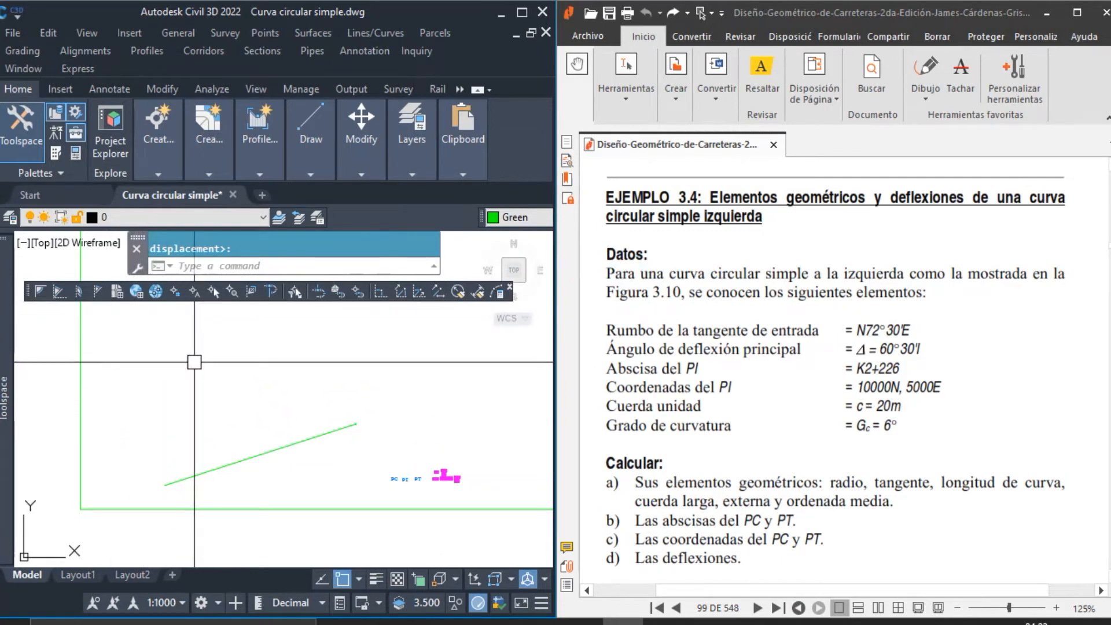
Start a line at the PI with the Deflection Distance transparent command, referencing the entry tangent and entering a 60.30 counter-clockwise deflection
{"action": "type", "text": "1"}
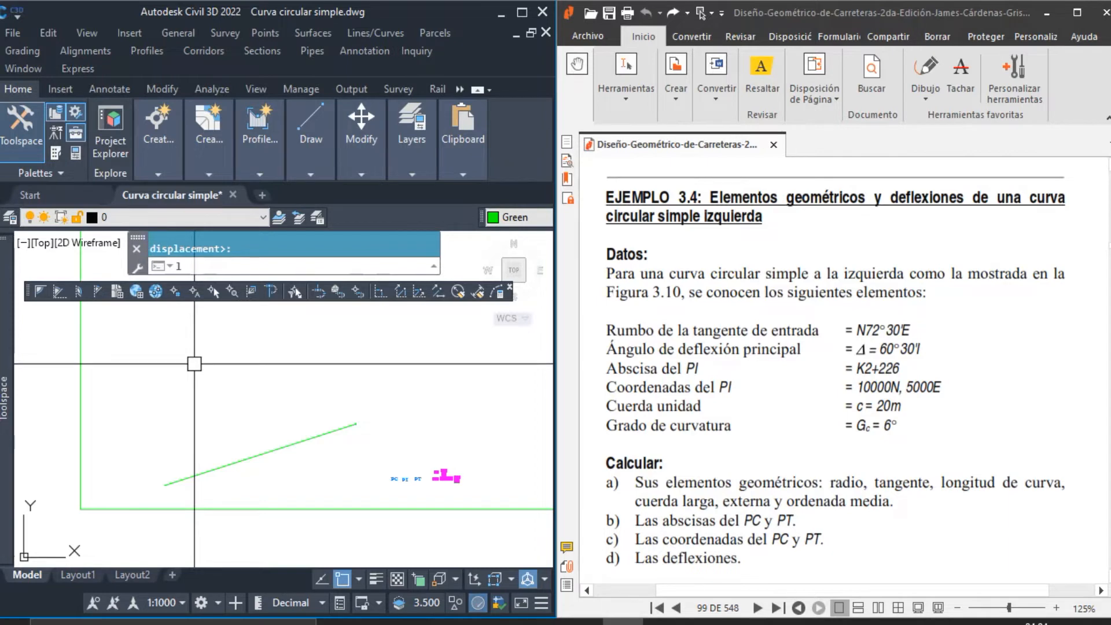
{"action": "key", "text": "Return"}
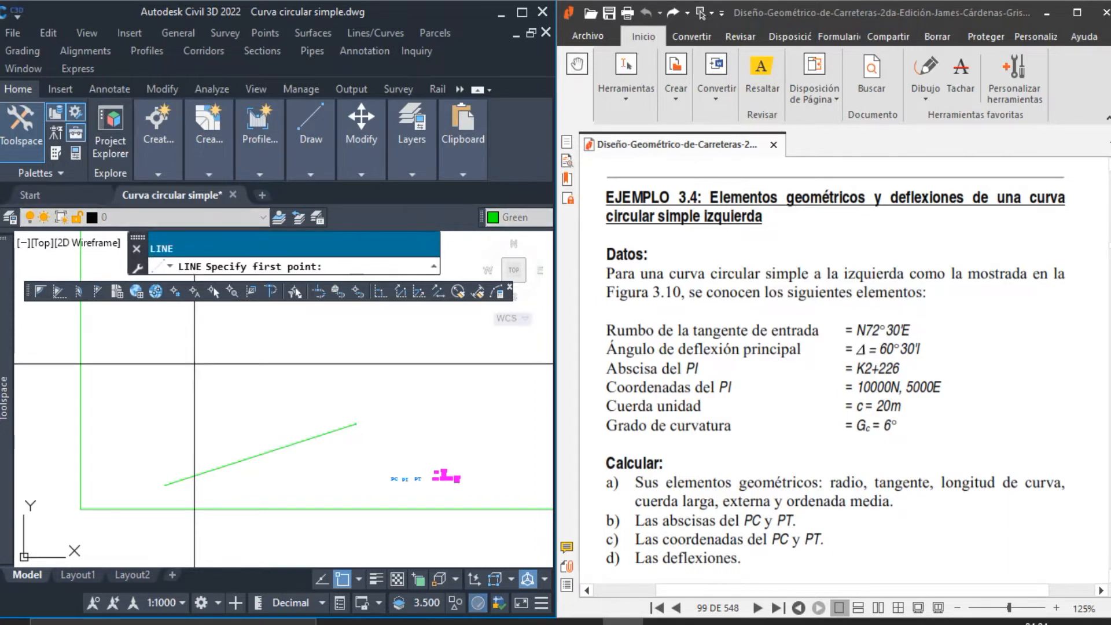
{"action": "left_click", "coordinate": [98, 292]}
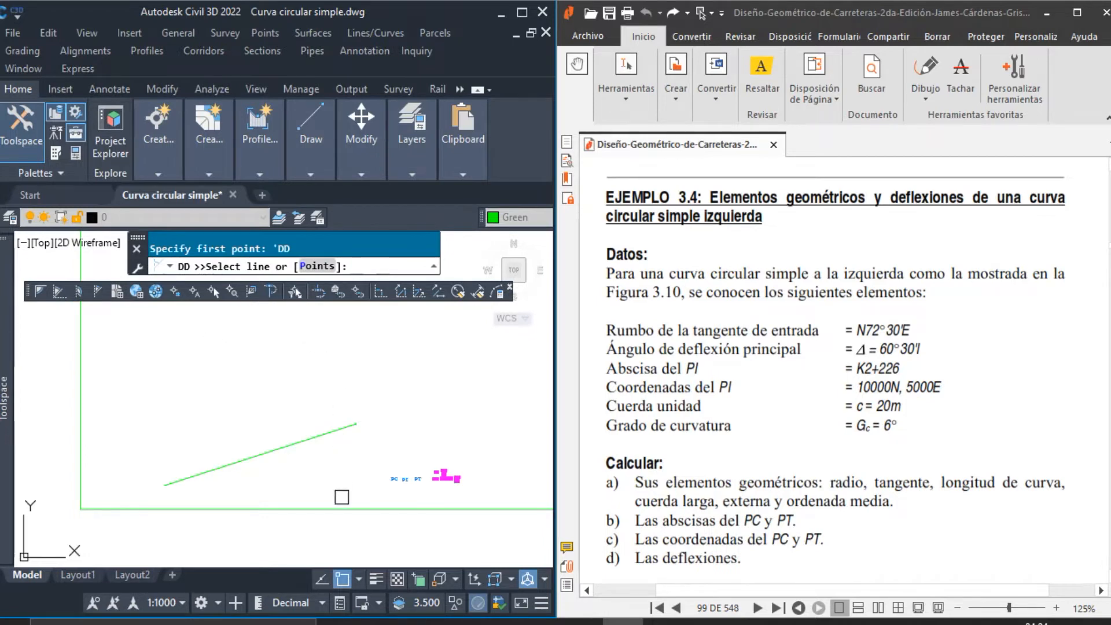
{"action": "scroll", "coordinate": [352, 427], "scroll_direction": "up", "scroll_amount": 3}
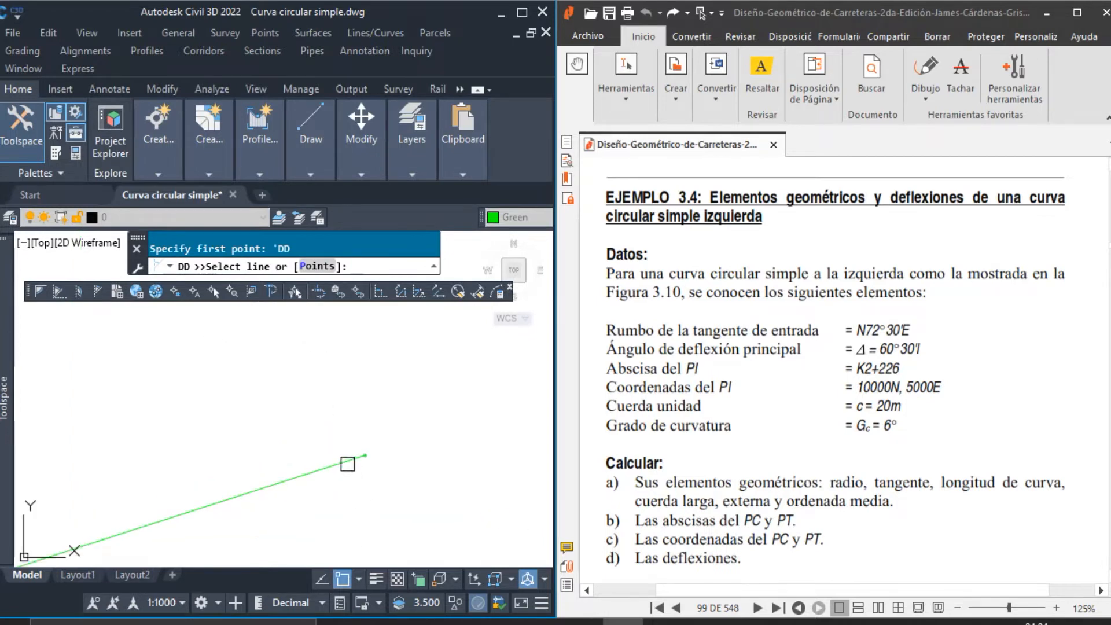
{"action": "left_click", "coordinate": [347, 463]}
{"action": "scroll", "coordinate": [400, 324], "scroll_direction": "down", "scroll_amount": 2}
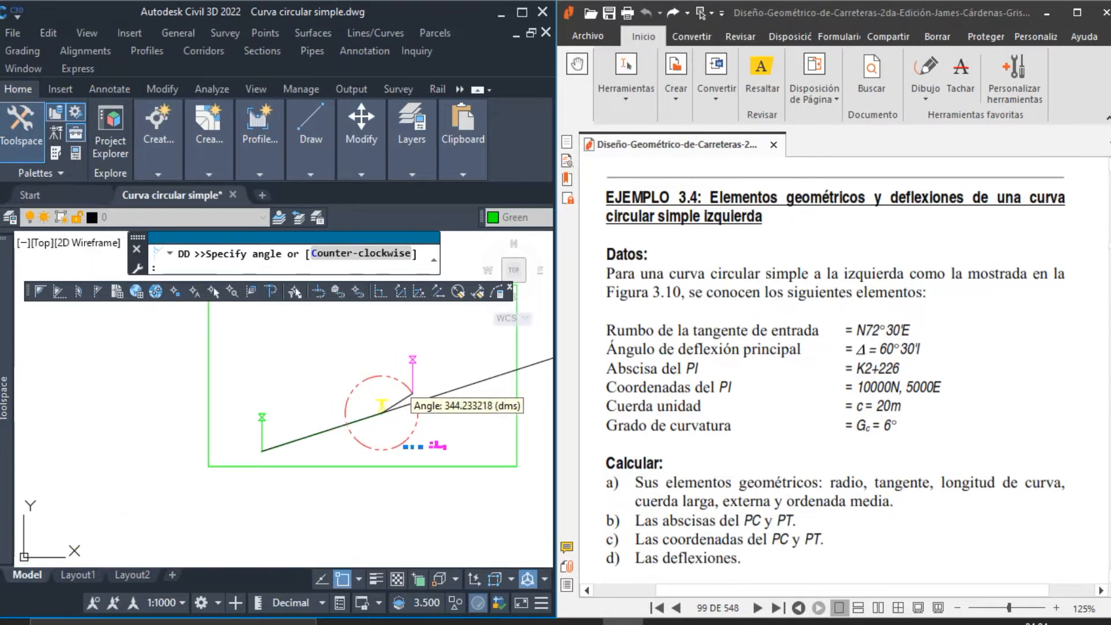
{"action": "middle_click_drag", "start_coordinate": [448, 377], "coordinate": [393, 439]}
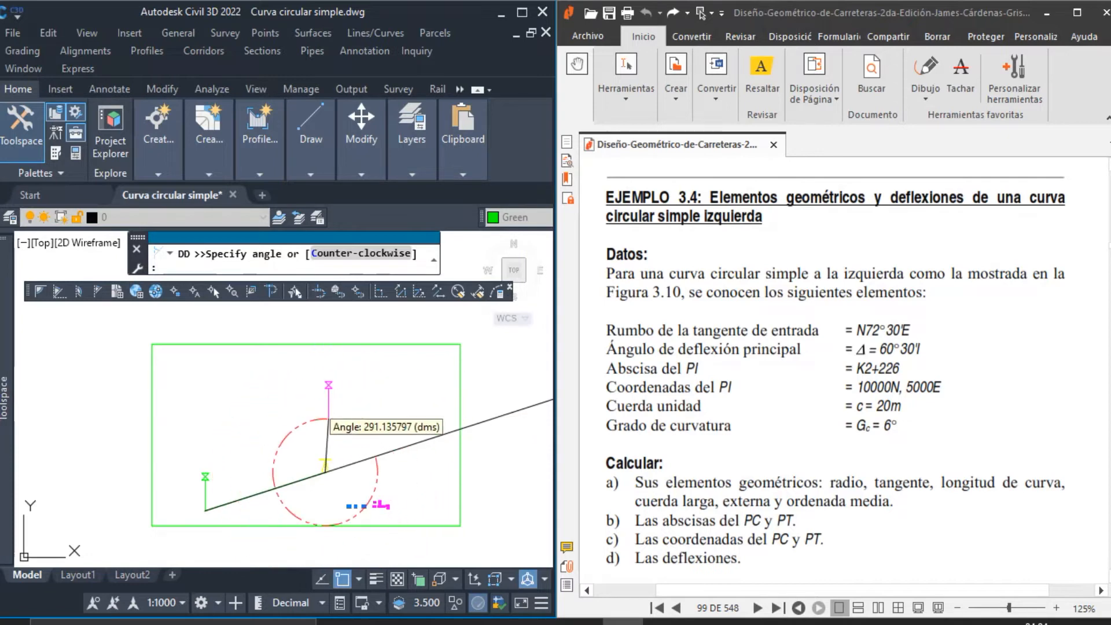
{"action": "left_click", "coordinate": [327, 261]}
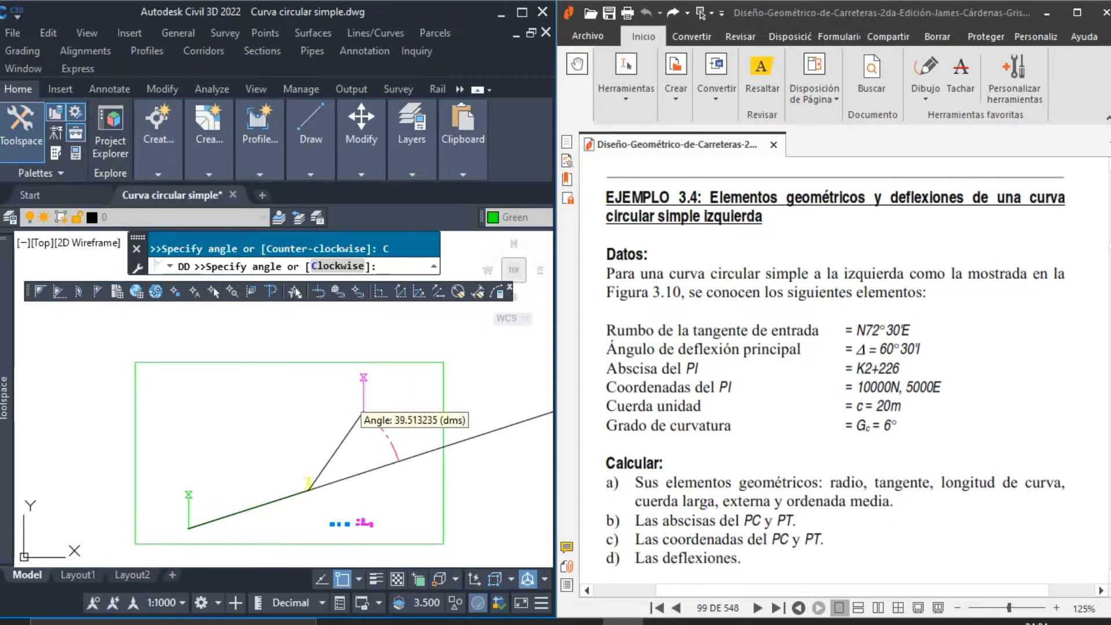
{"action": "scroll", "coordinate": [364, 394], "scroll_direction": "up", "scroll_amount": 1}
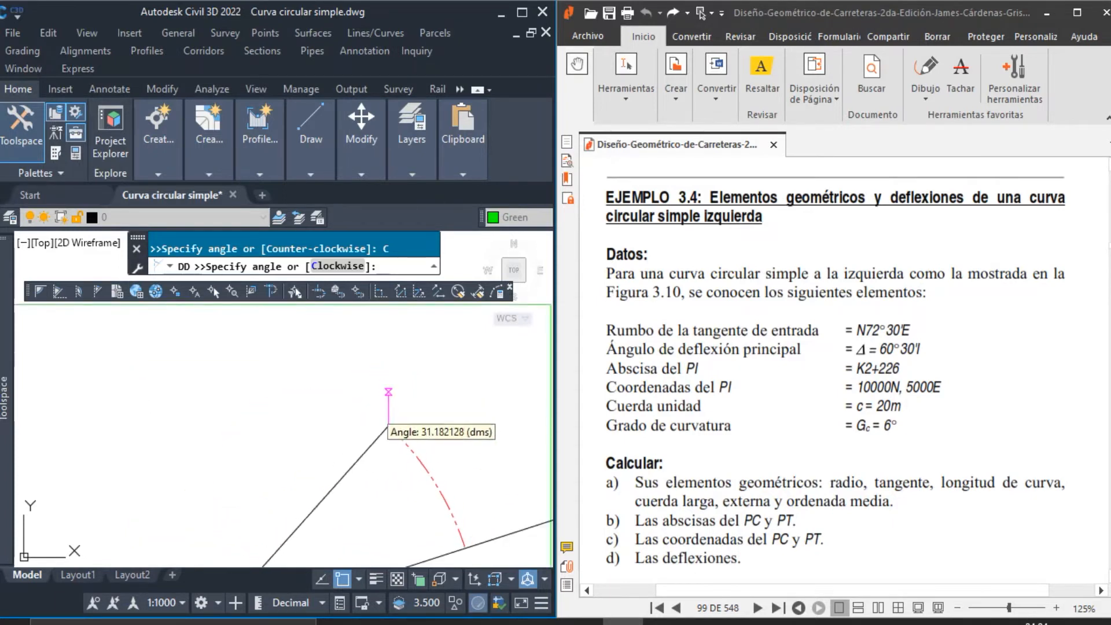
{"action": "scroll", "coordinate": [377, 413], "scroll_direction": "down", "scroll_amount": 1}
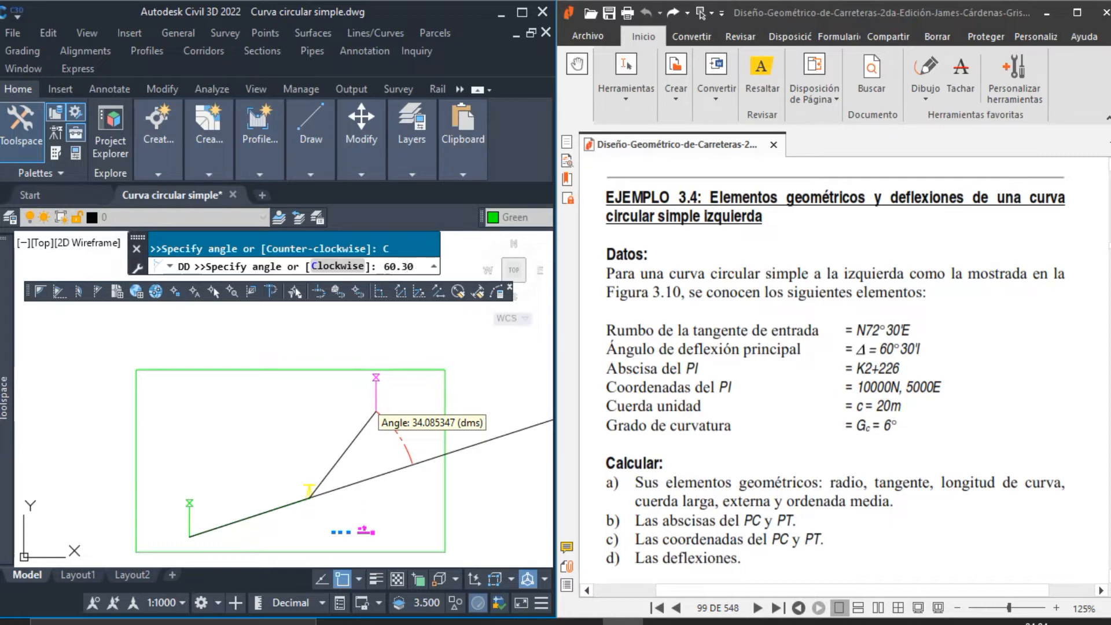
{"action": "key", "text": "Return"}
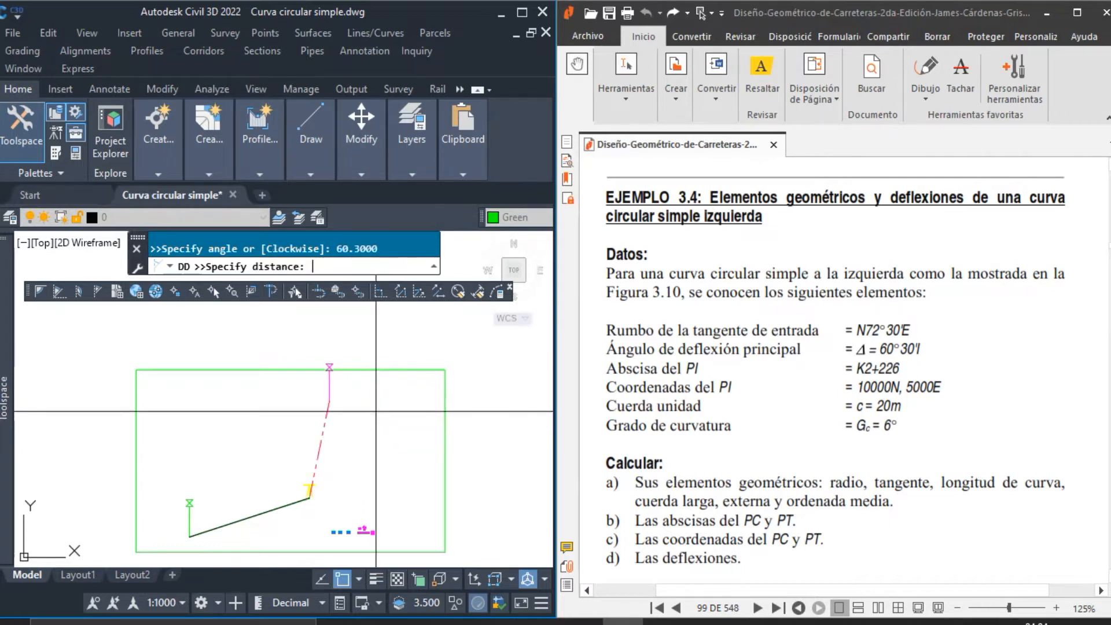
Extend the deflected exit tangent to the nearest point on the green rectangle's upper edge and finish the line
{"action": "scroll", "coordinate": [331, 370], "scroll_direction": "up", "scroll_amount": 2}
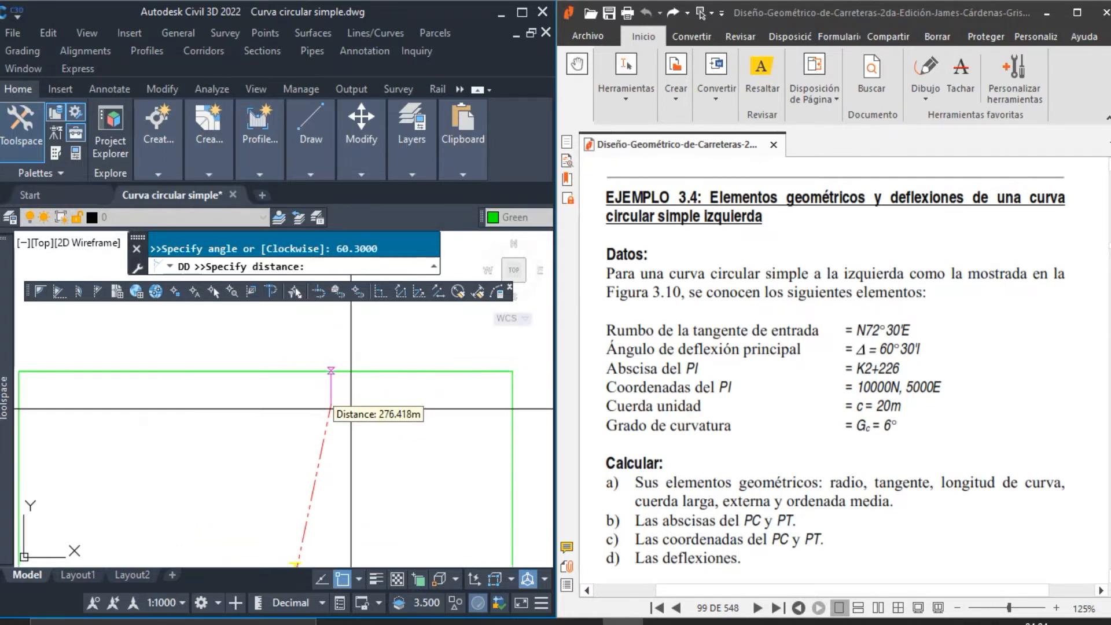
{"action": "type", "text": "nea"}
{"action": "key", "text": "Return"}
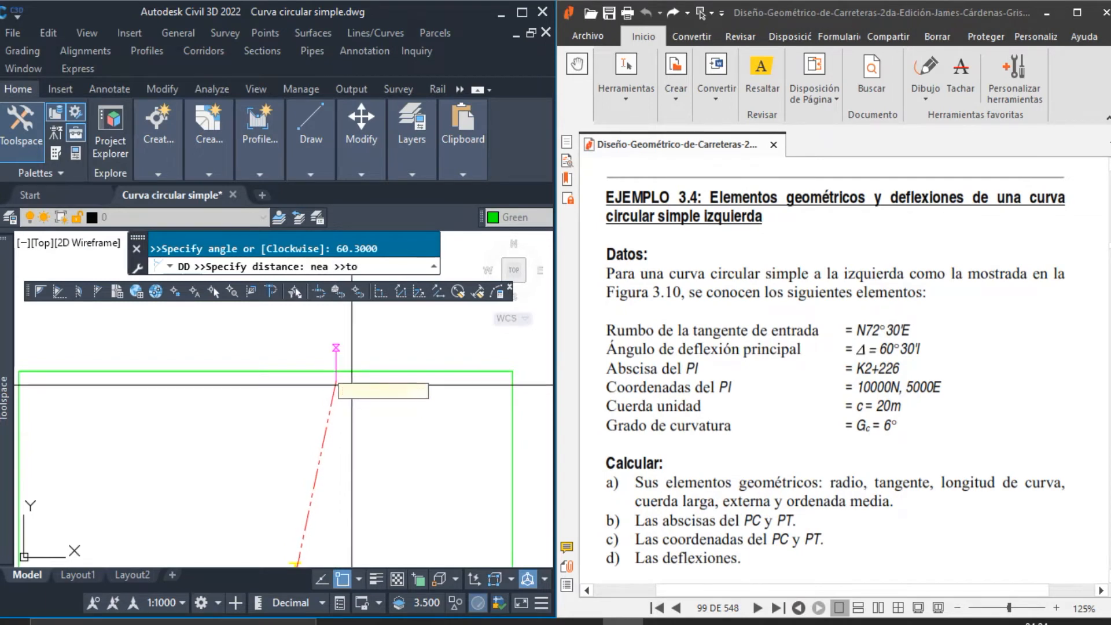
{"action": "left_click", "coordinate": [337, 372]}
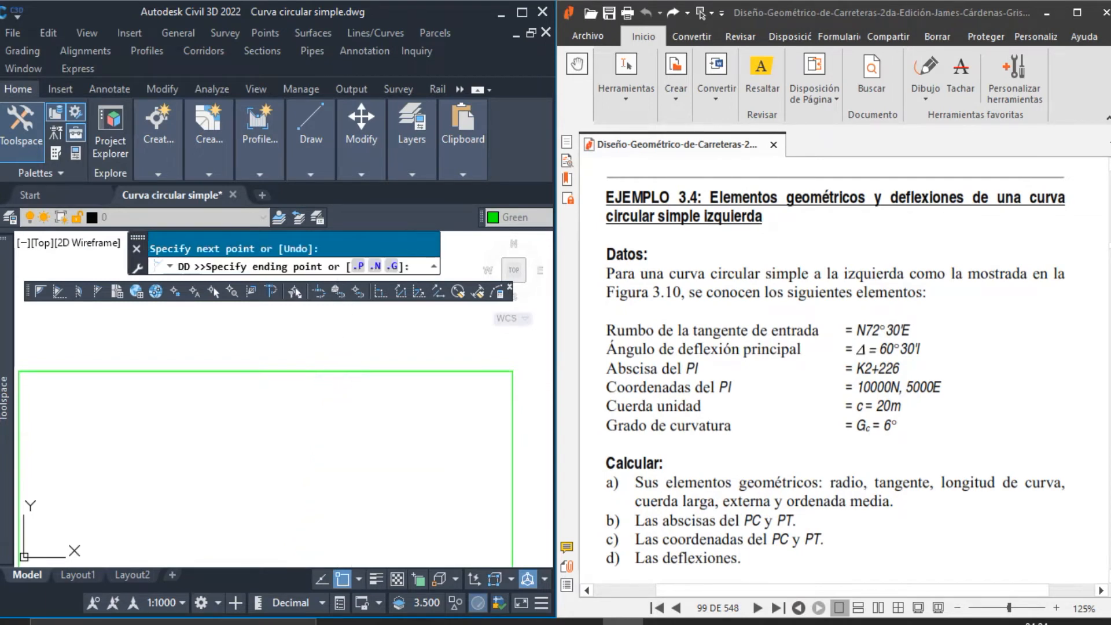
{"action": "key", "text": "Escape"}
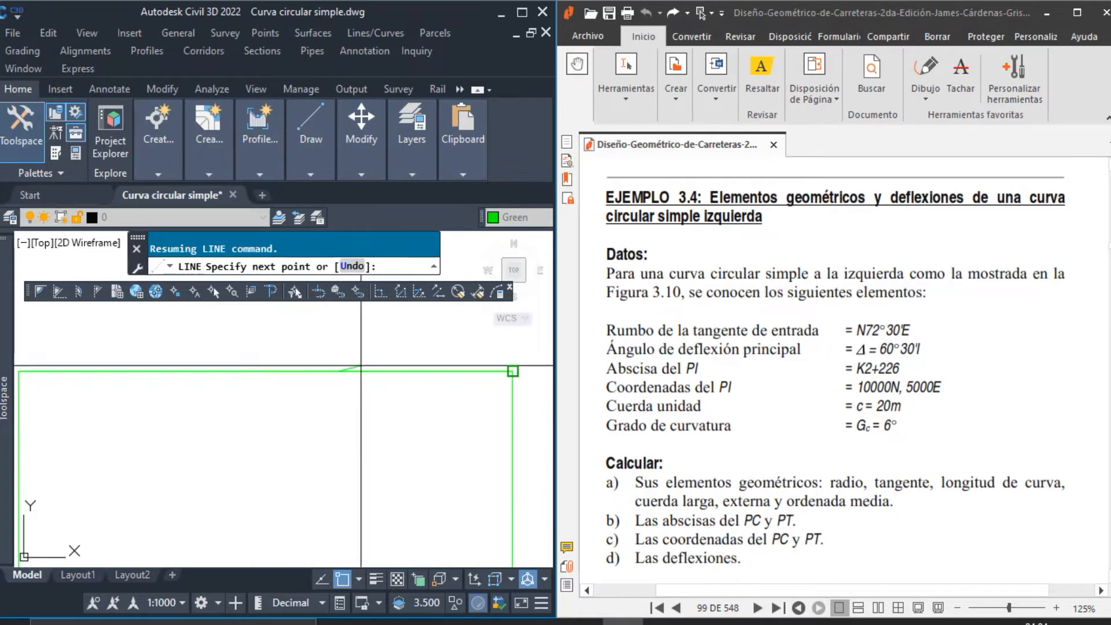
{"action": "scroll", "coordinate": [368, 367], "scroll_direction": "down", "scroll_amount": 4}
{"action": "scroll", "coordinate": [351, 428], "scroll_direction": "up", "scroll_amount": 4}
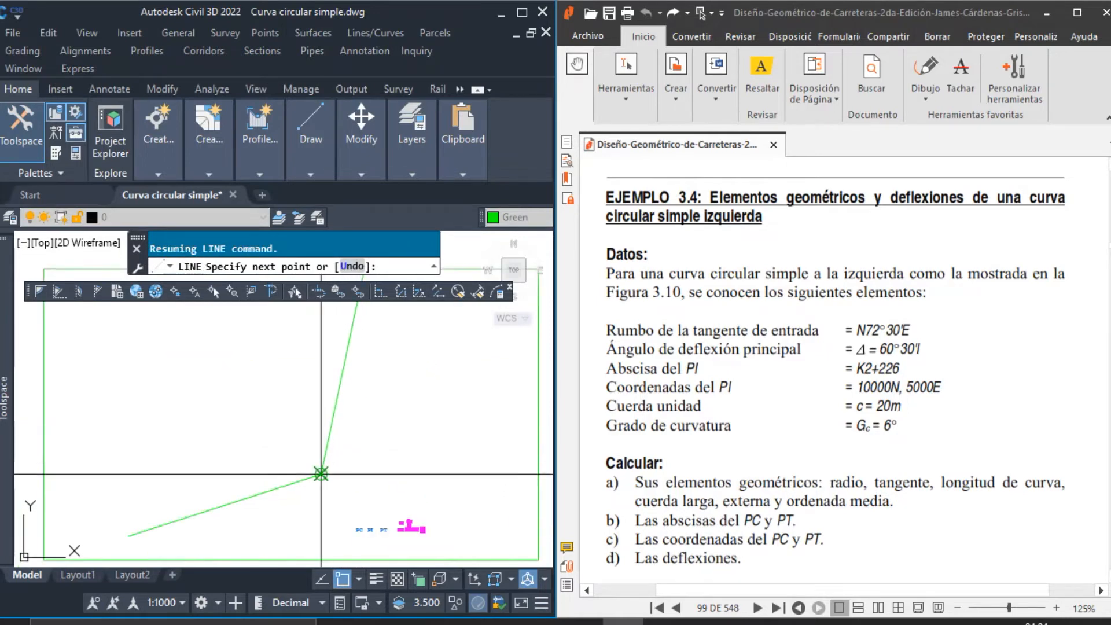
{"action": "scroll", "coordinate": [323, 473], "scroll_direction": "up", "scroll_amount": 2}
{"action": "scroll", "coordinate": [335, 463], "scroll_direction": "down", "scroll_amount": 3}
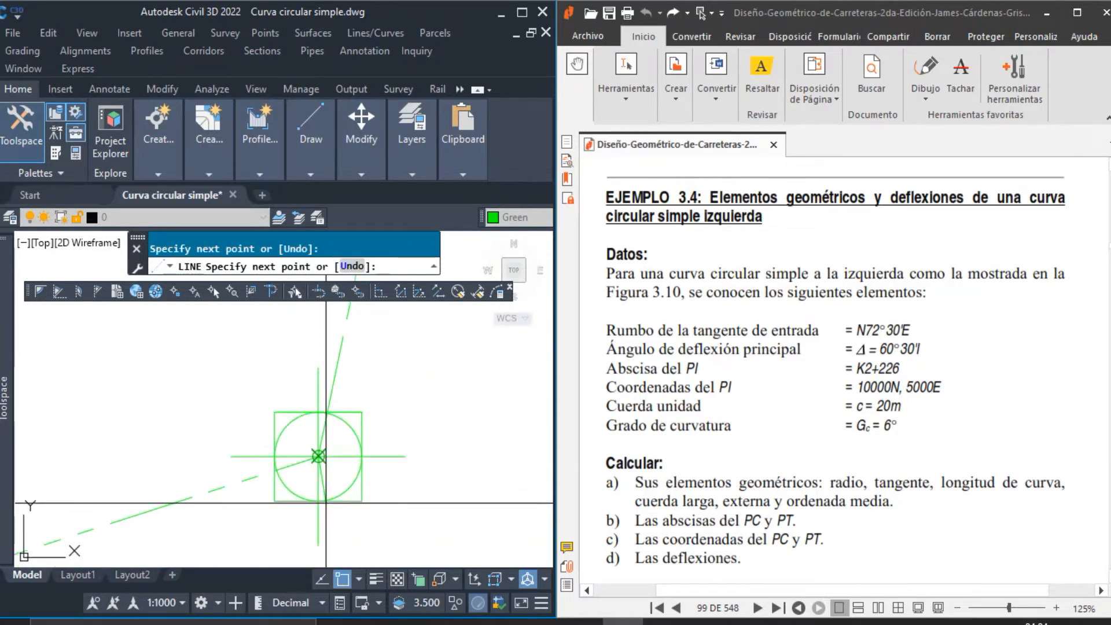
{"action": "scroll", "coordinate": [346, 454], "scroll_direction": "up", "scroll_amount": 2}
{"action": "scroll", "coordinate": [346, 458], "scroll_direction": "down", "scroll_amount": 2}
{"action": "key", "text": "Escape"}
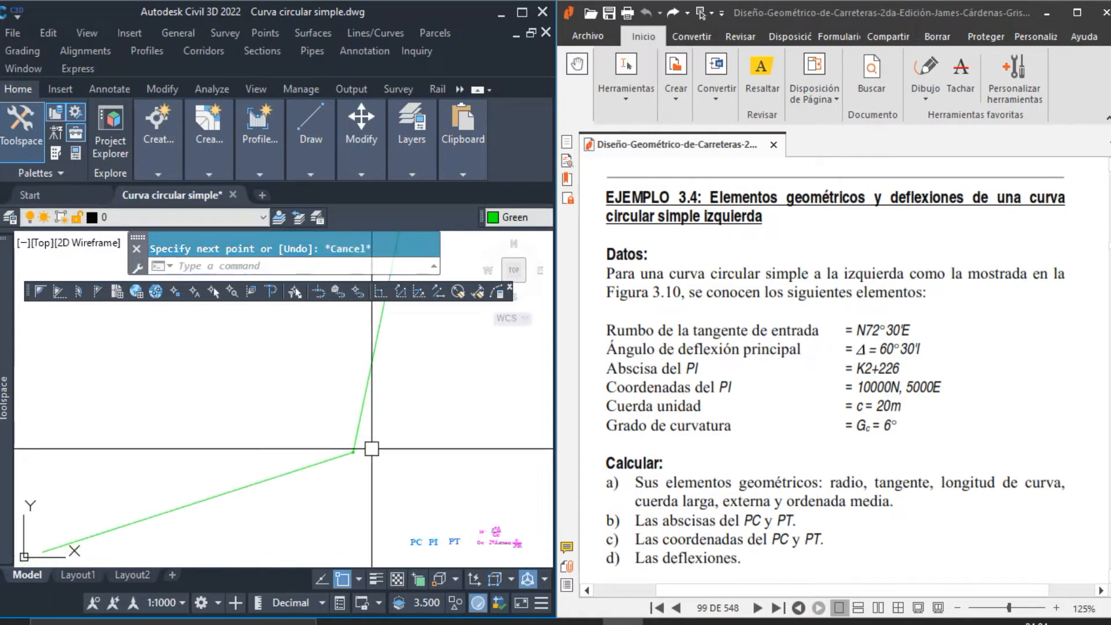
Check which dimension style is current in the Dimension Style Manager, and close it without changes
{"action": "scroll", "coordinate": [373, 462], "scroll_direction": "down", "scroll_amount": 2}
{"action": "scroll", "coordinate": [377, 463], "scroll_direction": "up", "scroll_amount": 3}
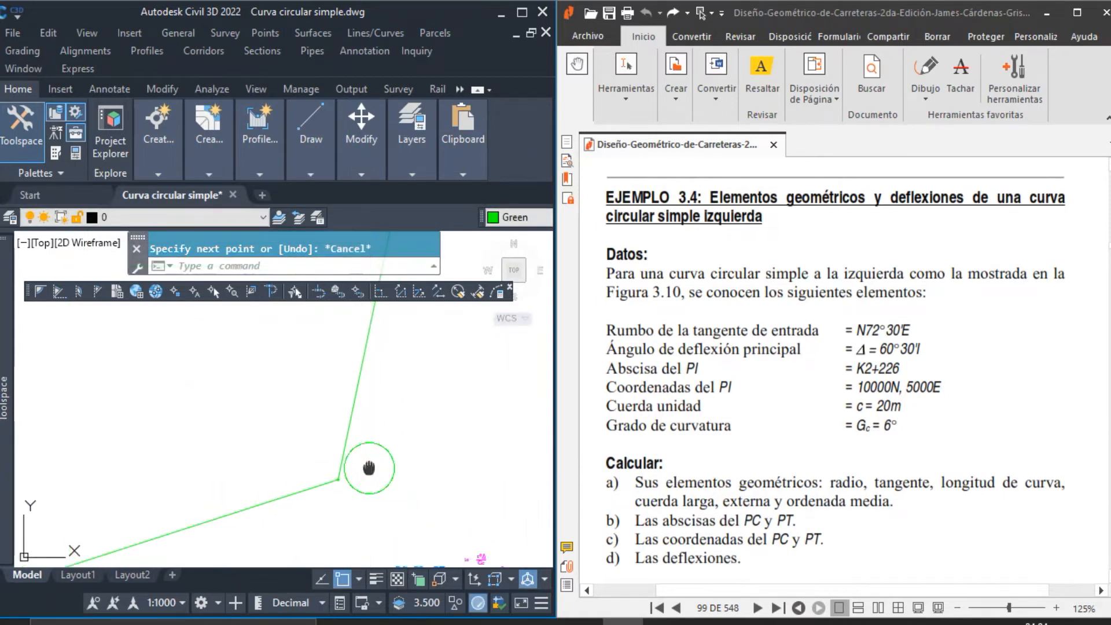
{"action": "type", "text": "d"}
{"action": "key", "text": "Return"}
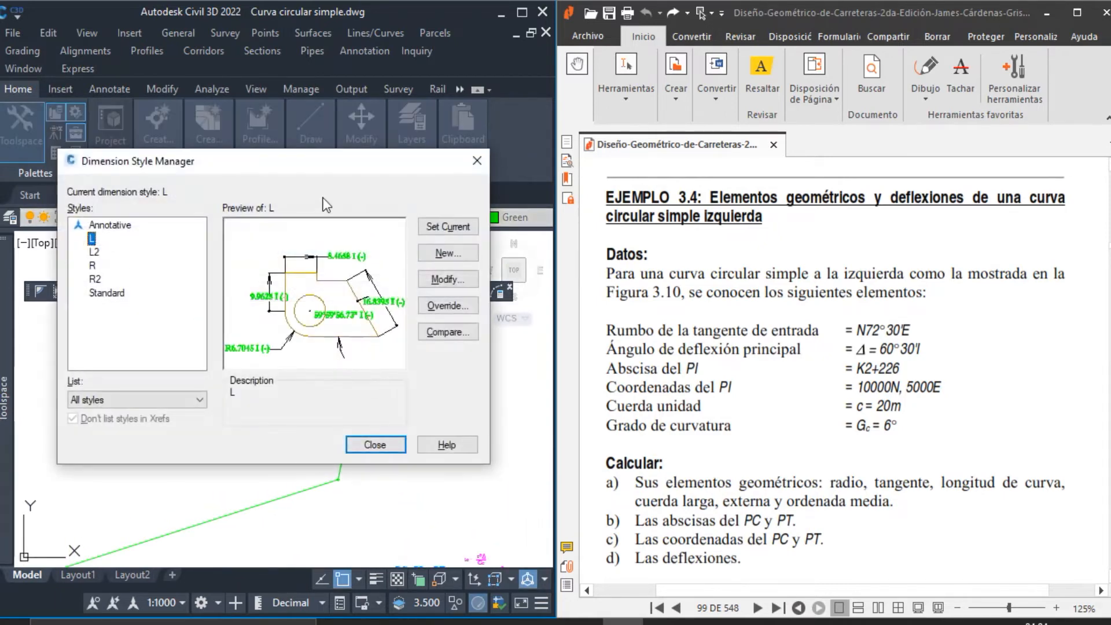
{"action": "left_click_drag", "start_coordinate": [283, 160], "coordinate": [392, 178]}
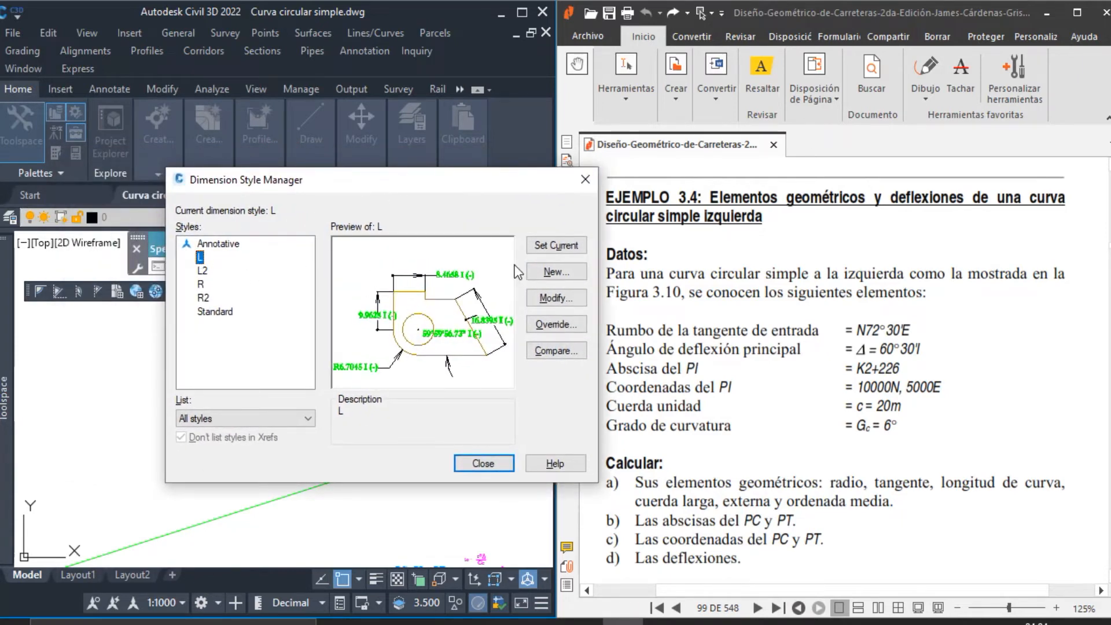
{"action": "left_click", "coordinate": [501, 463]}
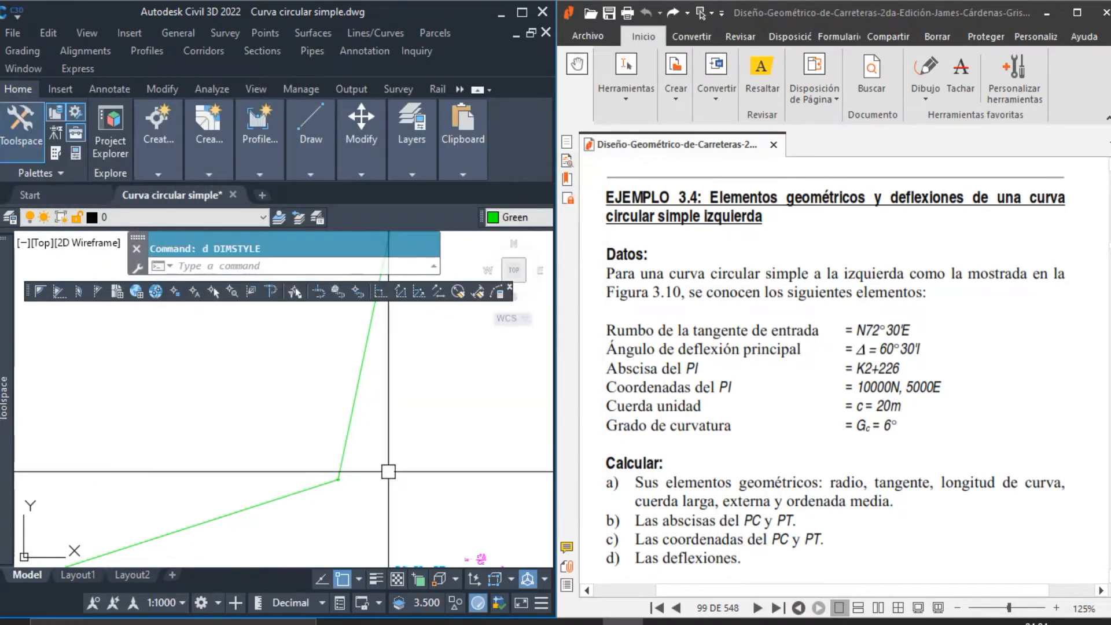
Add an angular dimension for the deflection between the entry tangent's extension beyond the PI and the exit tangent
{"action": "type", "text": "dan"}
{"action": "key", "text": "Return"}
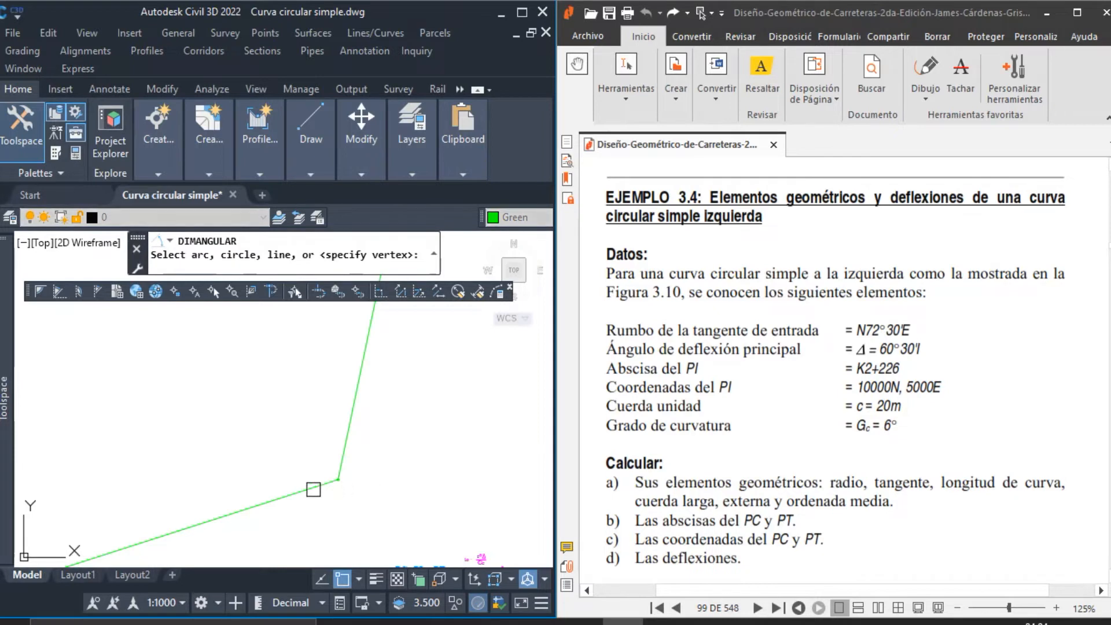
{"action": "left_click", "coordinate": [312, 489]}
{"action": "left_click", "coordinate": [341, 470]}
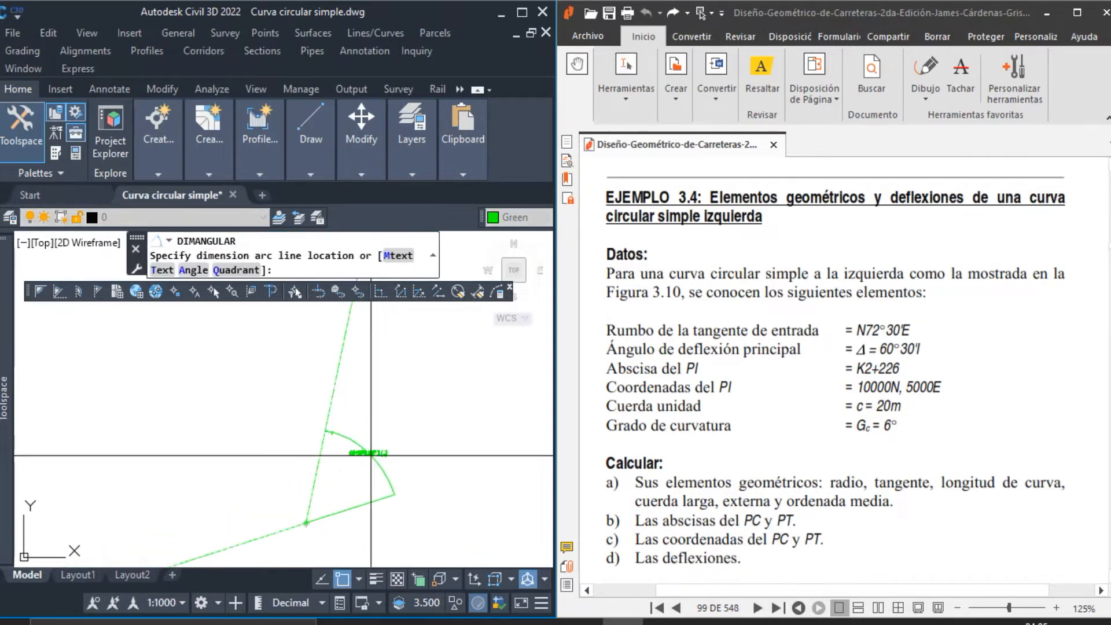
{"action": "scroll", "coordinate": [371, 456], "scroll_direction": "up", "scroll_amount": 3}
{"action": "left_click", "coordinate": [381, 457]}
{"action": "scroll", "coordinate": [377, 457], "scroll_direction": "up", "scroll_amount": 2}
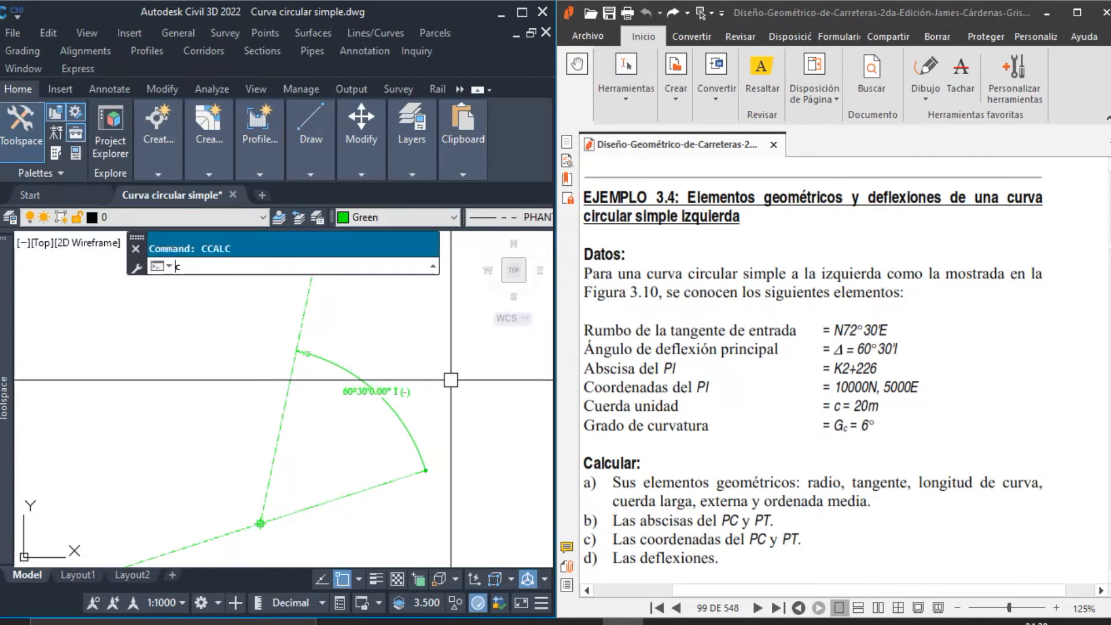
Open the Curve Calculator, set the degree of curvature definition to Chord Definition, and select the unit chord length property
{"action": "type", "text": "CCALC"}
{"action": "key", "text": "Return"}
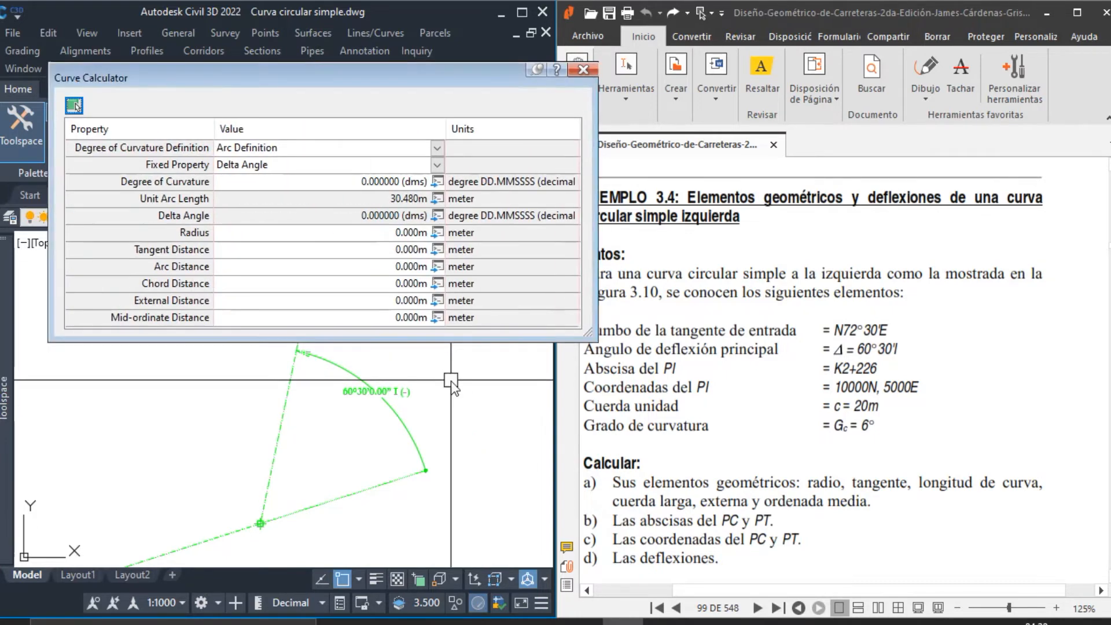
{"action": "left_click", "coordinate": [385, 149]}
{"action": "left_click", "coordinate": [388, 151]}
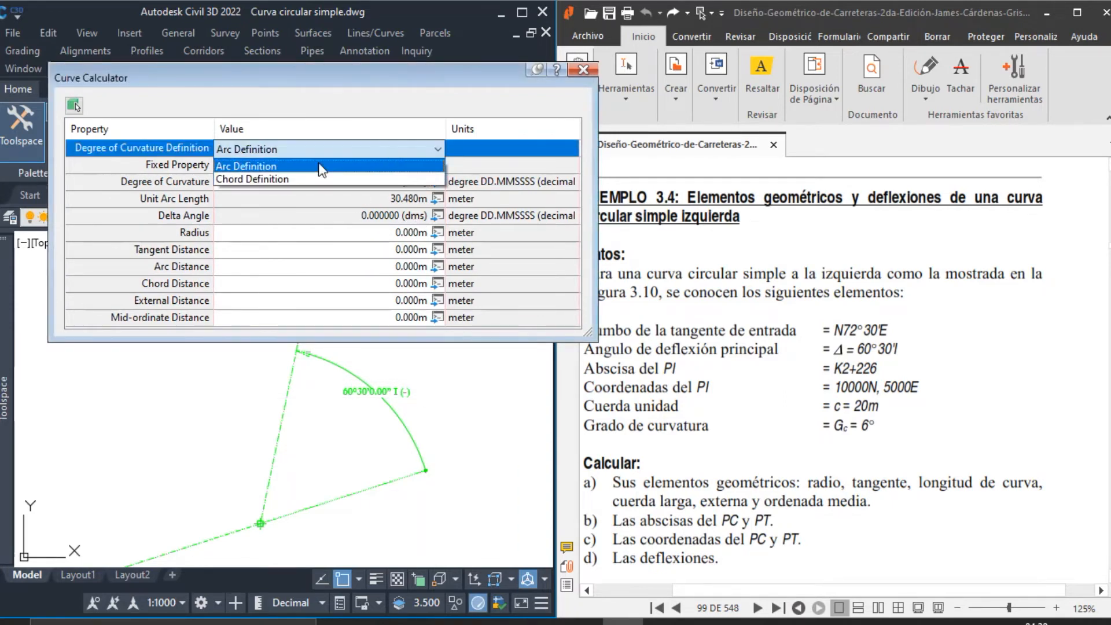
{"action": "left_click", "coordinate": [273, 172]}
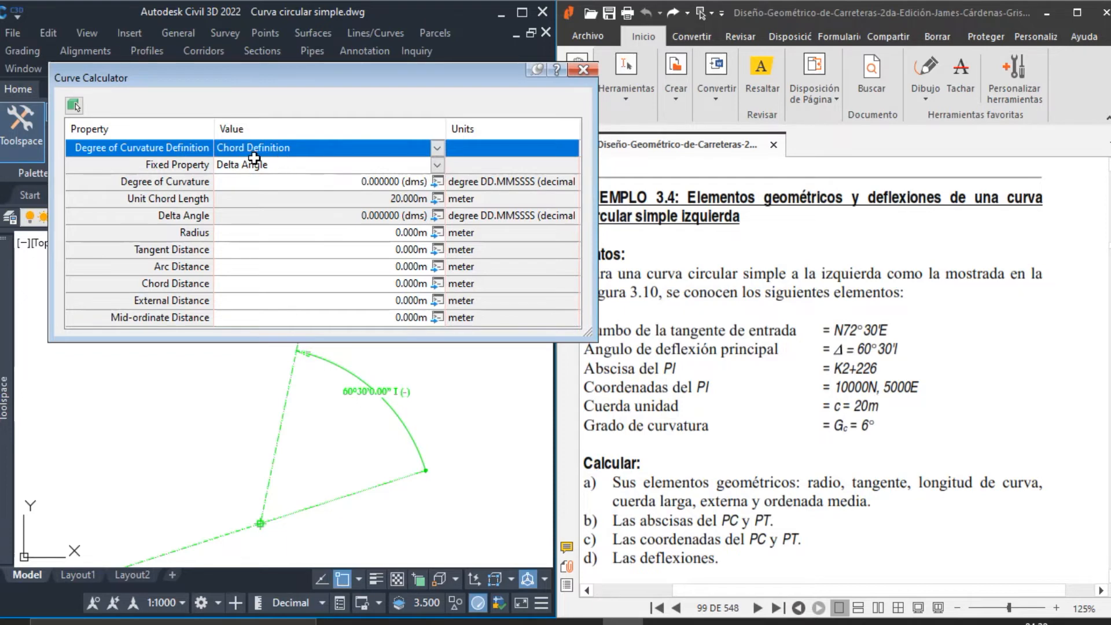
{"action": "left_click", "coordinate": [179, 200]}
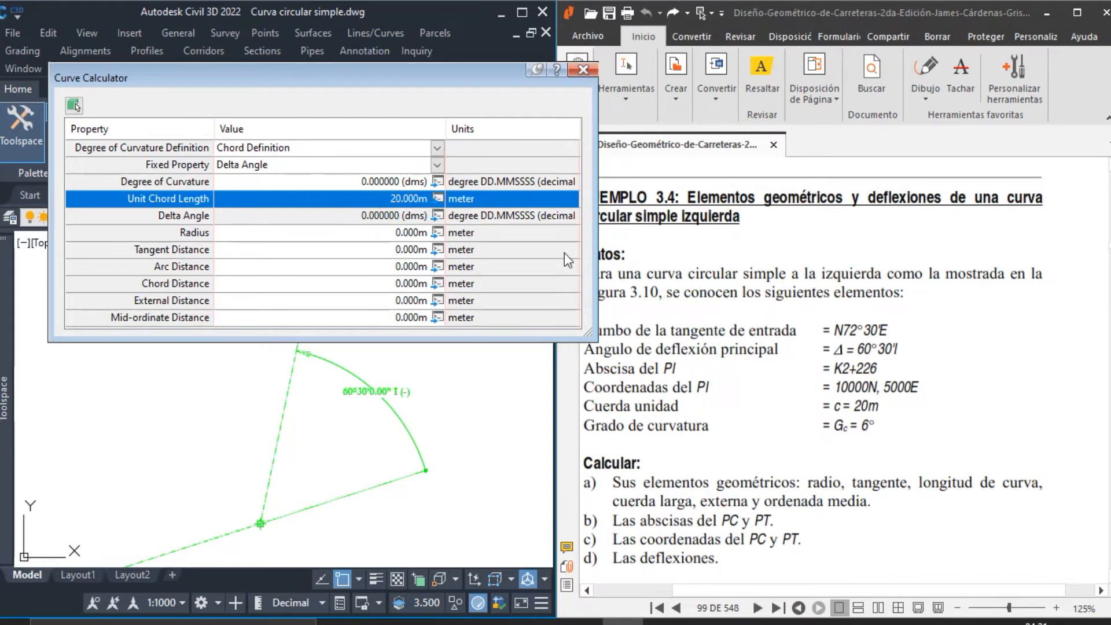
Set the degree of curvature to 6 degrees in the Curve Calculator, matching Example 3.4's given data
{"action": "left_click", "coordinate": [913, 398]}
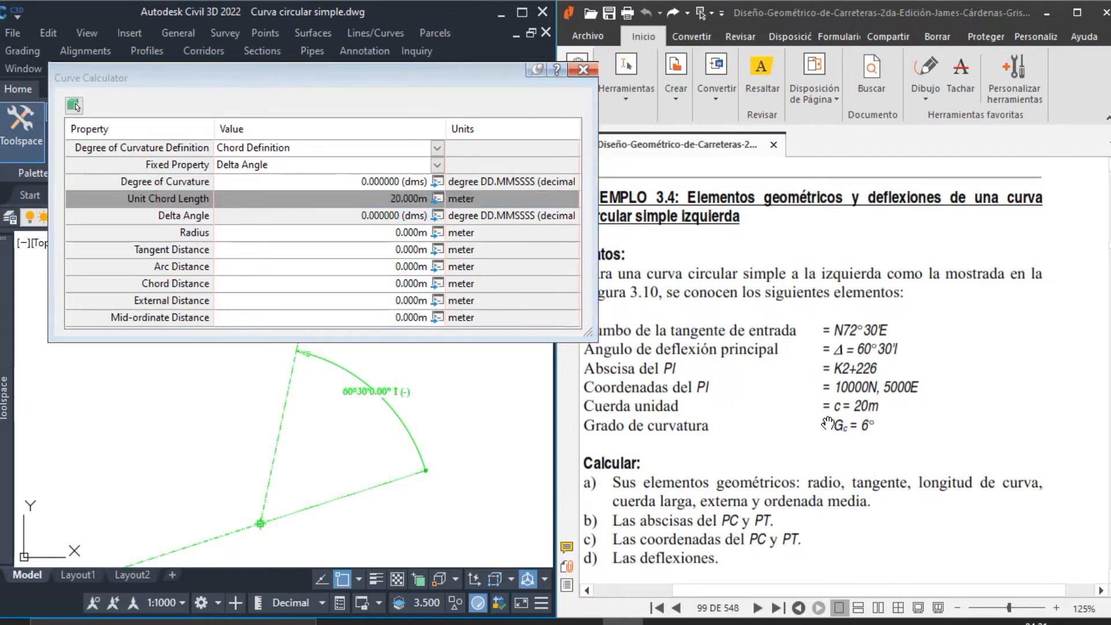
{"action": "left_click", "coordinate": [398, 234]}
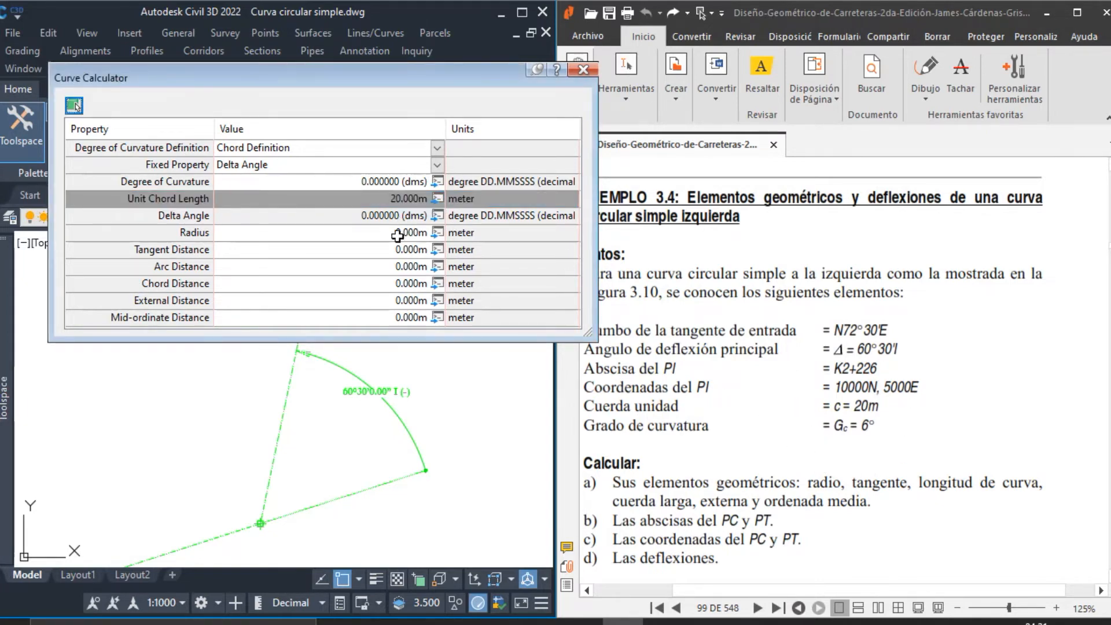
{"action": "left_click", "coordinate": [387, 183]}
{"action": "left_click", "coordinate": [409, 183]}
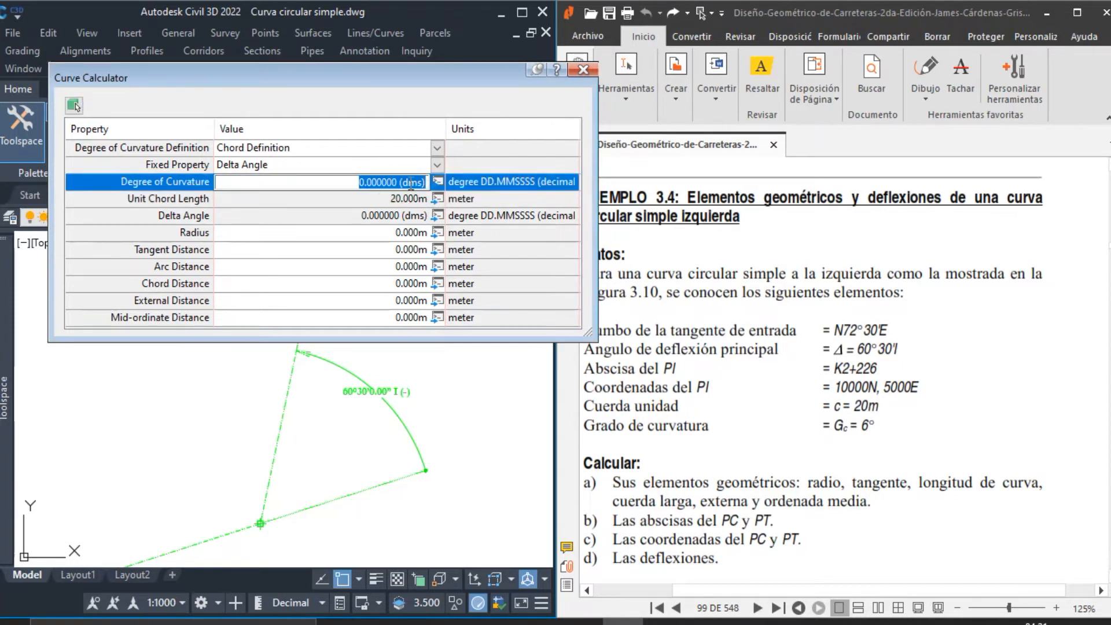
{"action": "type", "text": "6"}
{"action": "key", "text": "Return"}
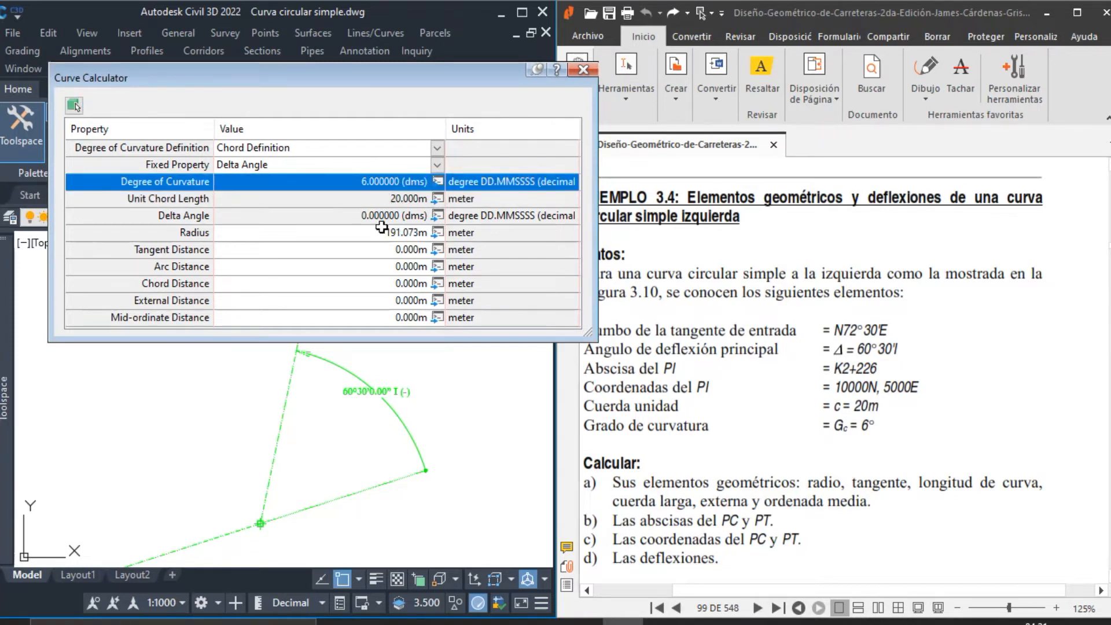
Set the Curve Calculator's fixed property to Radius and enter a delta angle of 60.3000
{"action": "left_click", "coordinate": [187, 231]}
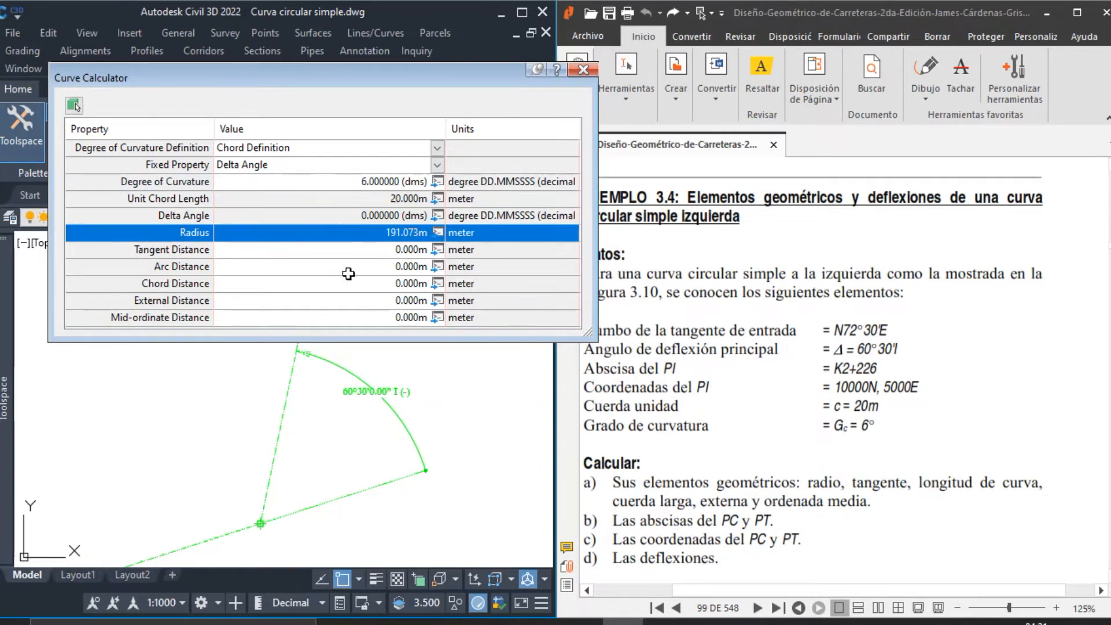
{"action": "scroll", "coordinate": [398, 431], "scroll_direction": "down", "scroll_amount": 4}
{"action": "scroll", "coordinate": [397, 427], "scroll_direction": "down", "scroll_amount": 3}
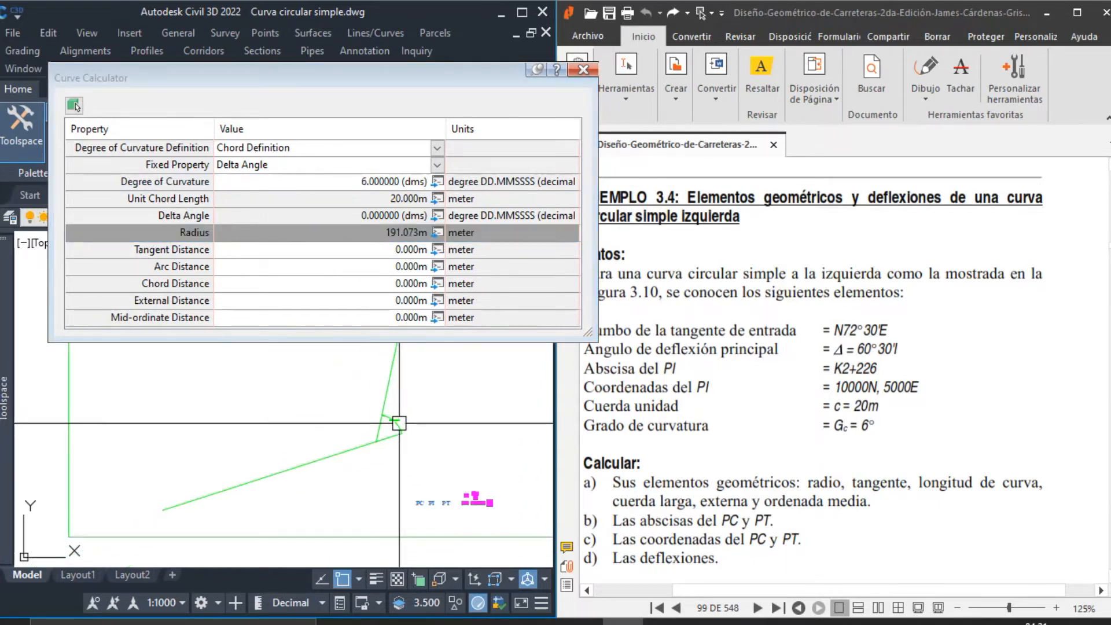
{"action": "scroll", "coordinate": [480, 505], "scroll_direction": "up", "scroll_amount": 8}
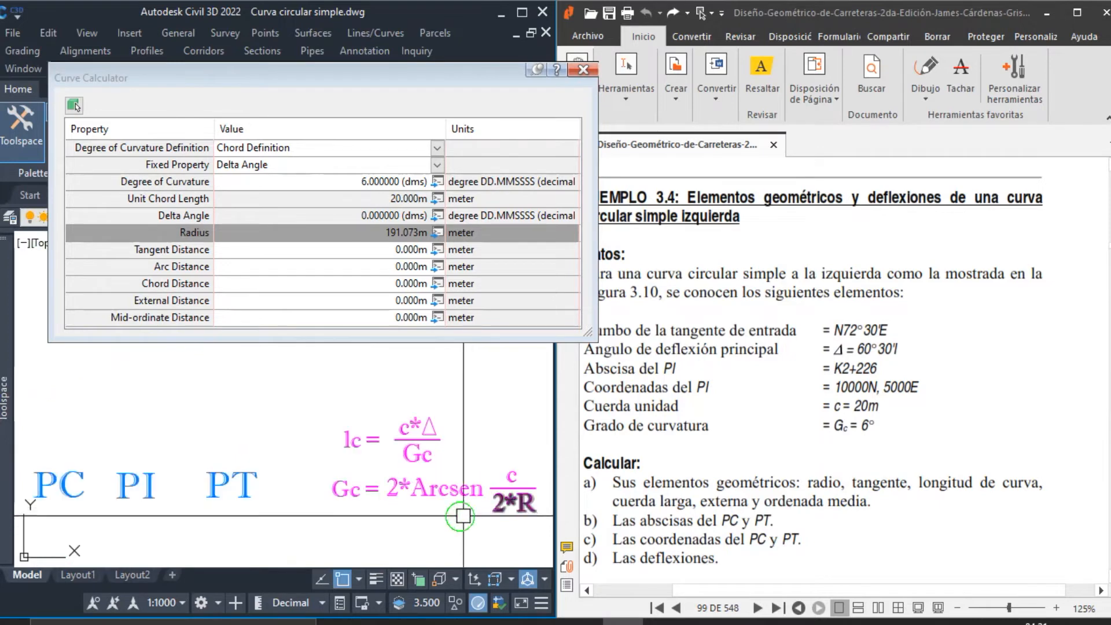
{"action": "middle_click_drag", "start_coordinate": [493, 513], "coordinate": [408, 445]}
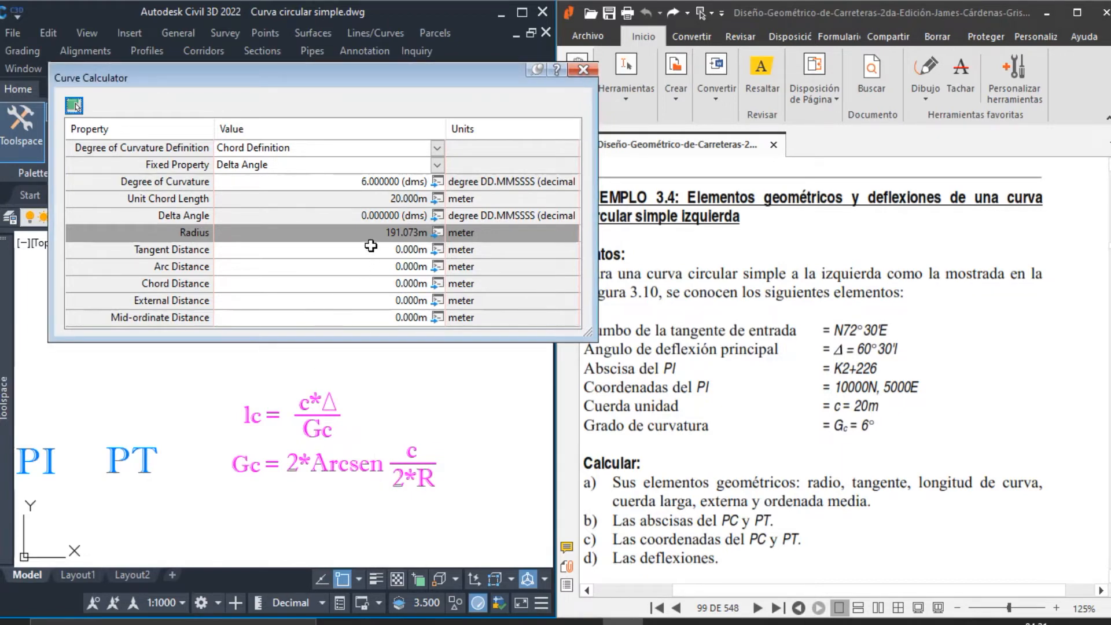
{"action": "left_click", "coordinate": [417, 165]}
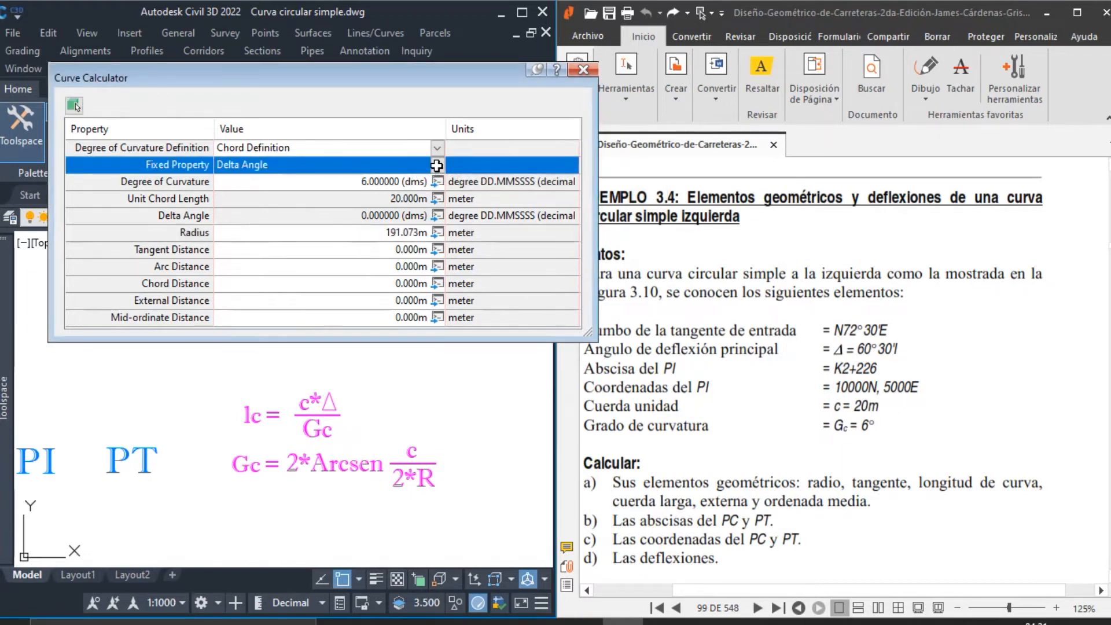
{"action": "left_click", "coordinate": [438, 166]}
{"action": "left_click", "coordinate": [394, 183]}
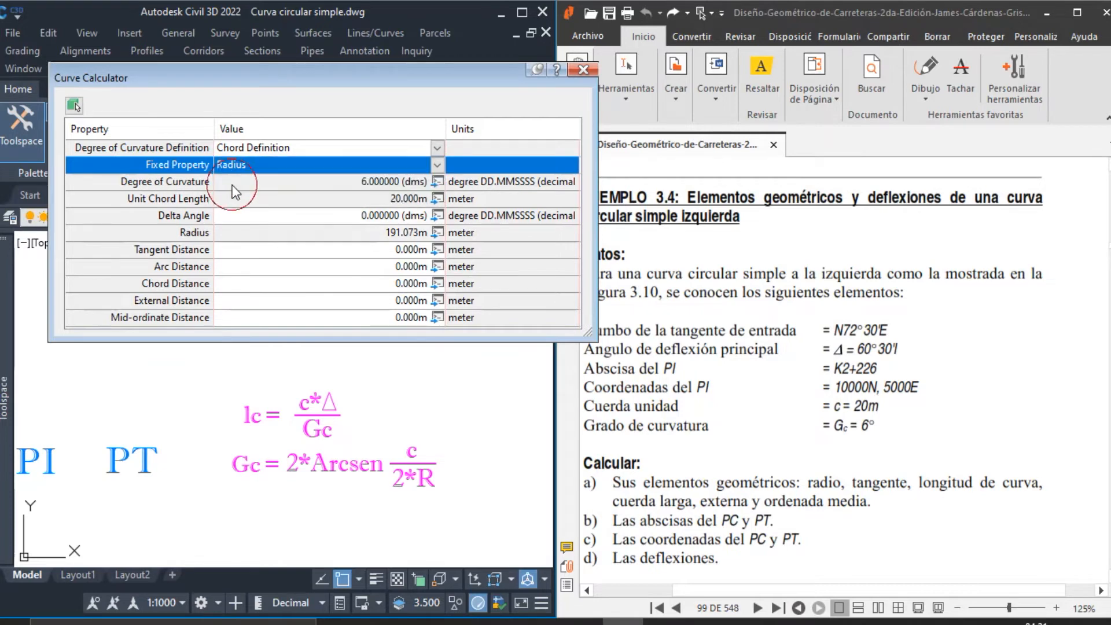
{"action": "left_click", "coordinate": [400, 216]}
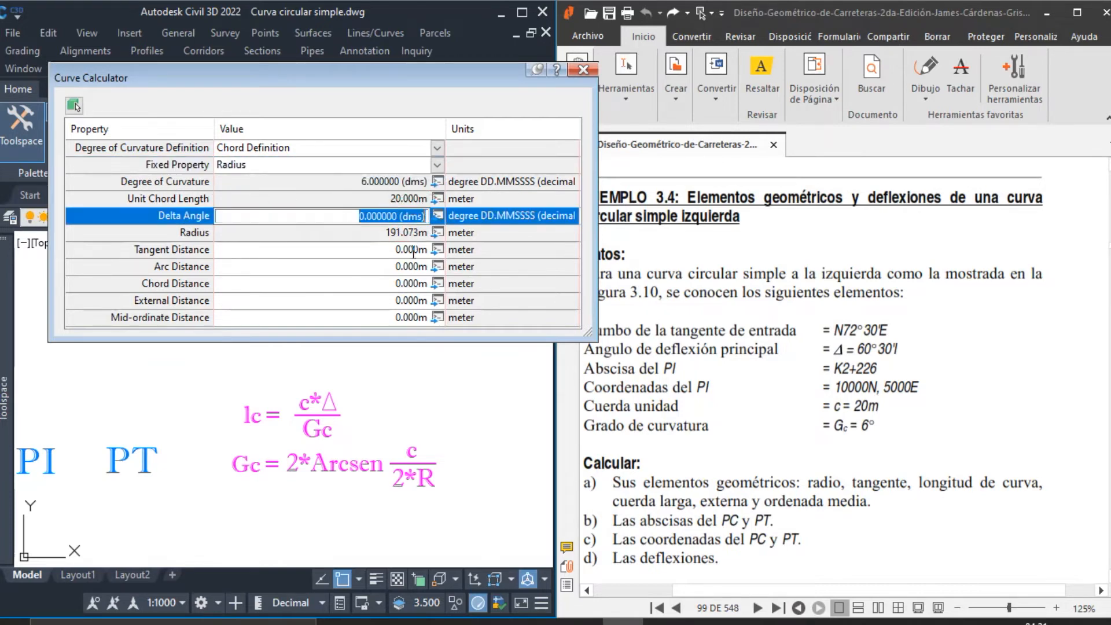
{"action": "type", "text": "60"}
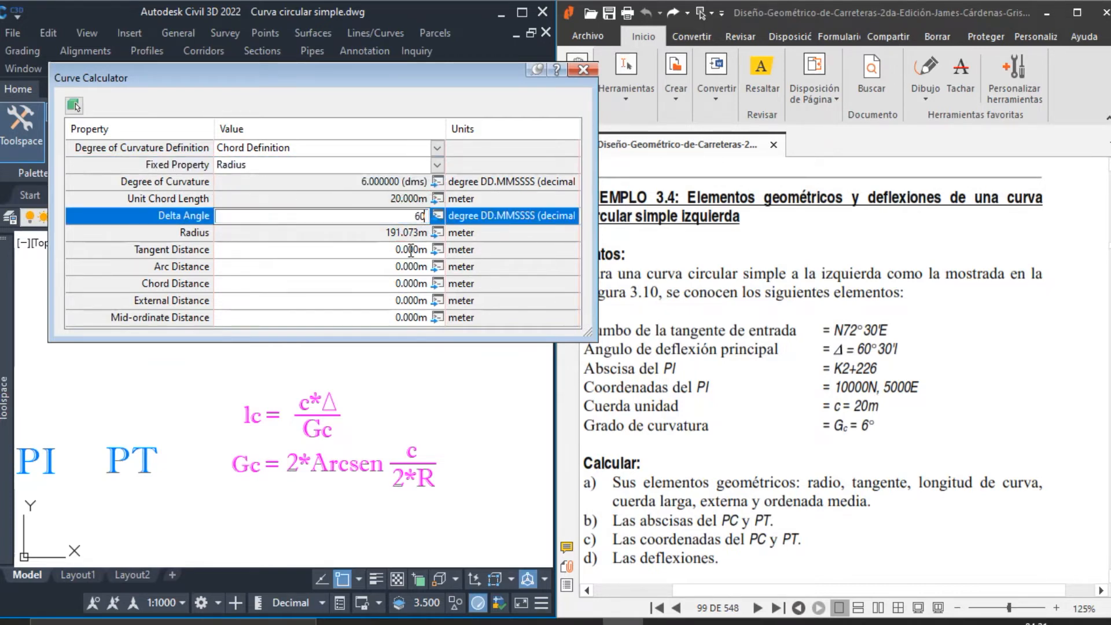
{"action": "type", "text": ".3000"}
{"action": "key", "text": "Return"}
Compare the calculator's radius and tangent distance with the book's worked solution for Example 3.4
{"action": "left_click_drag", "start_coordinate": [398, 84], "coordinate": [359, 87]}
{"action": "left_click", "coordinate": [742, 374]}
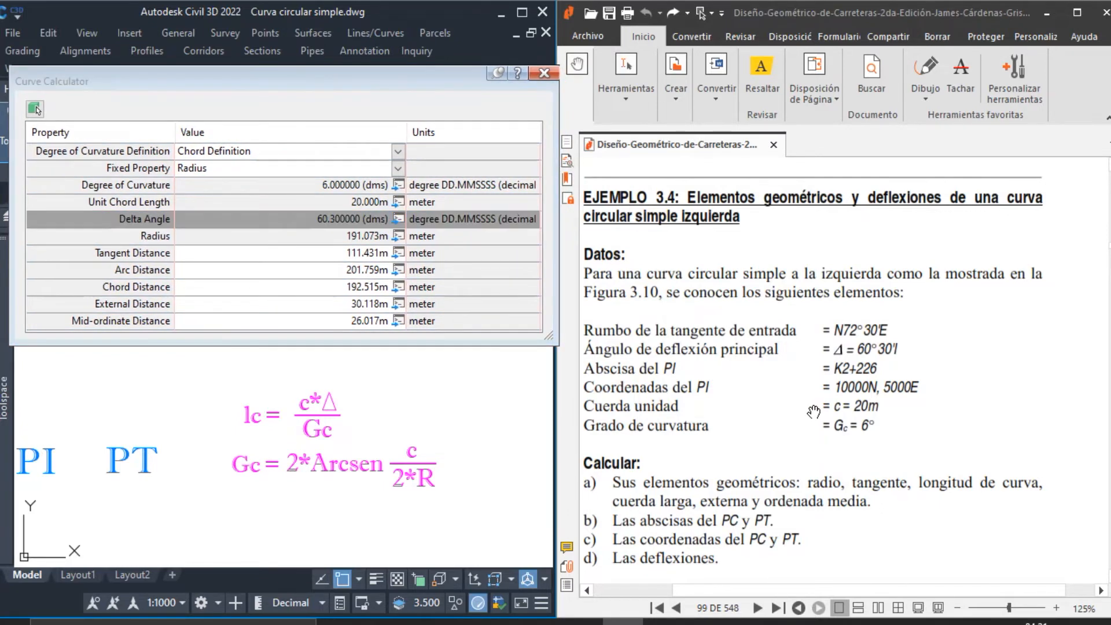
{"action": "scroll", "coordinate": [790, 396], "scroll_direction": "down", "scroll_amount": 10}
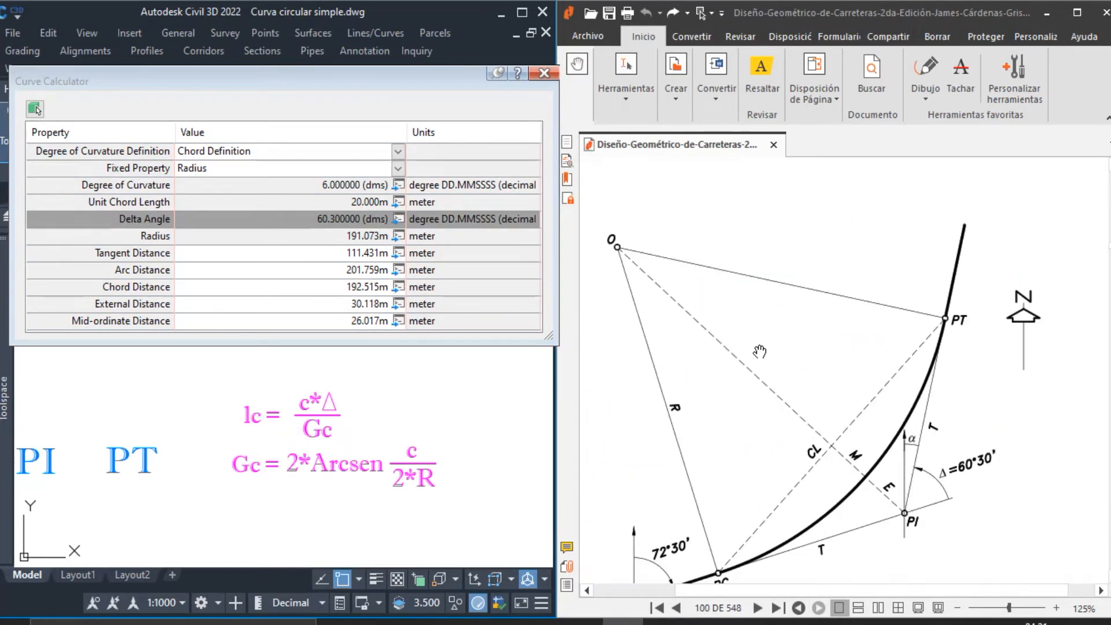
{"action": "scroll", "coordinate": [760, 352], "scroll_direction": "down", "scroll_amount": 10}
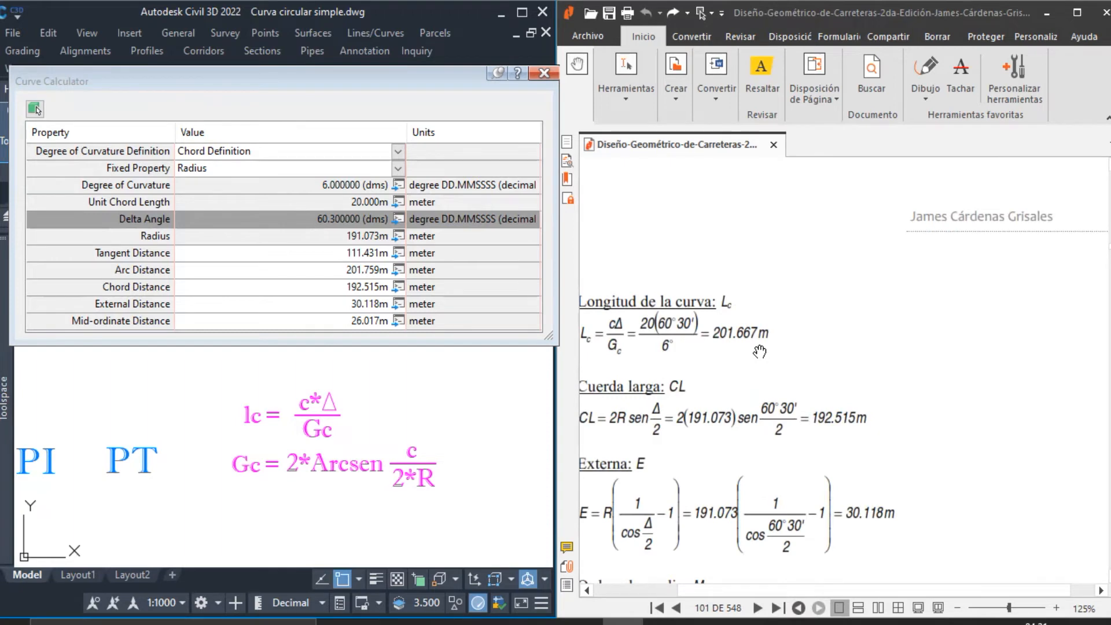
{"action": "scroll", "coordinate": [760, 352], "scroll_direction": "up", "scroll_amount": 5}
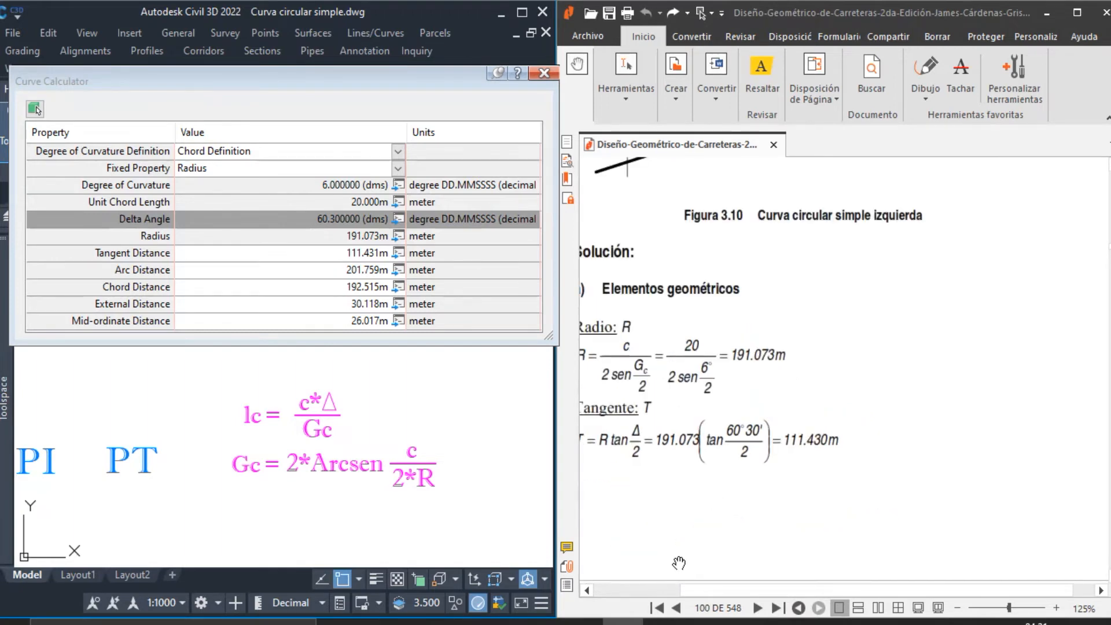
{"action": "left_click", "coordinate": [587, 590]}
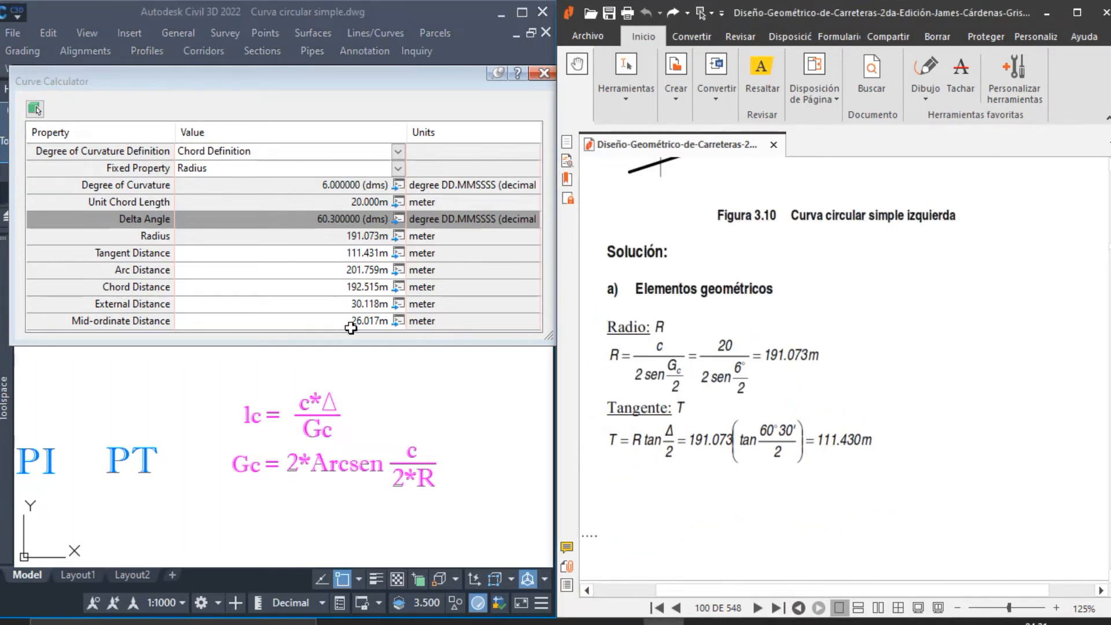
{"action": "left_click", "coordinate": [127, 237]}
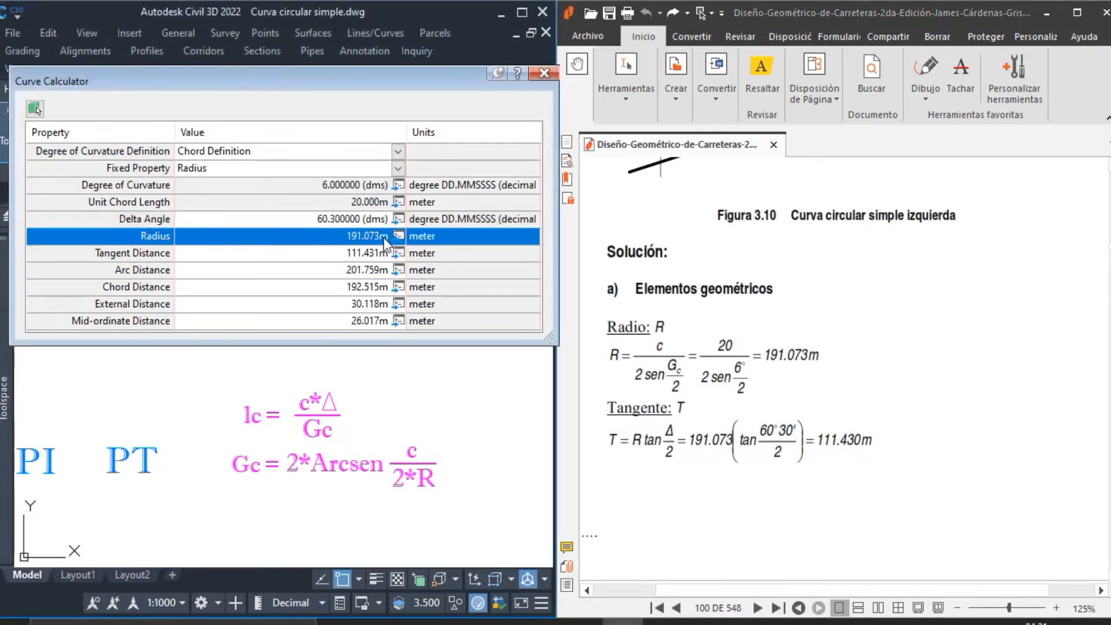
{"action": "left_click", "coordinate": [161, 258]}
{"action": "left_click", "coordinate": [694, 405]}
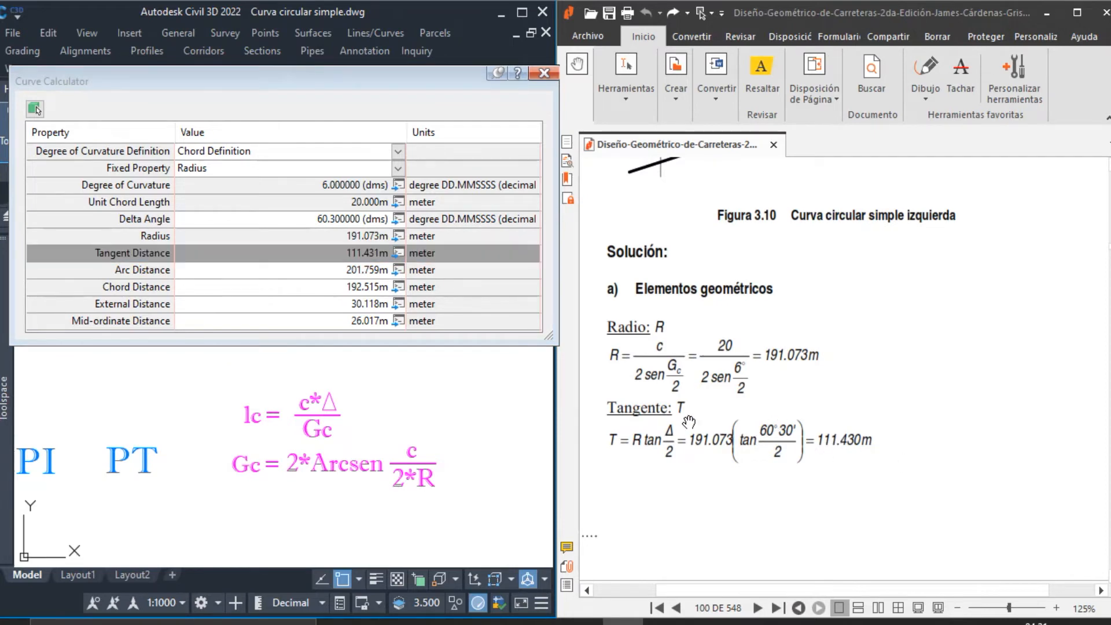
Compare the calculated arc, chord, external and mid-ordinate distances with the book's solution
{"action": "scroll", "coordinate": [689, 421], "scroll_direction": "down", "scroll_amount": 2}
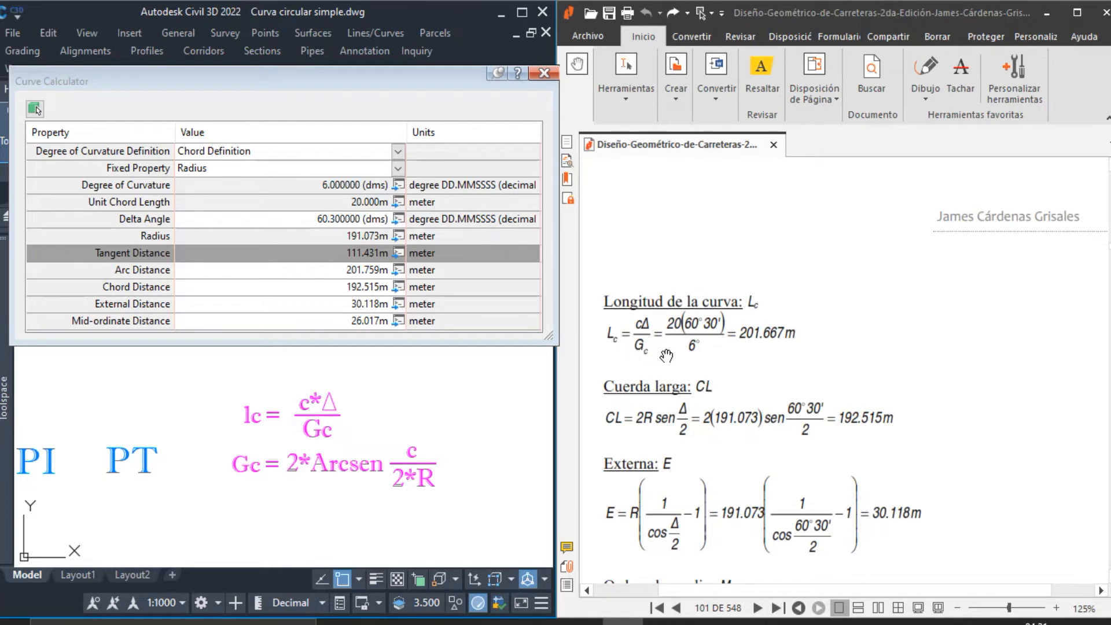
{"action": "left_click", "coordinate": [534, 334]}
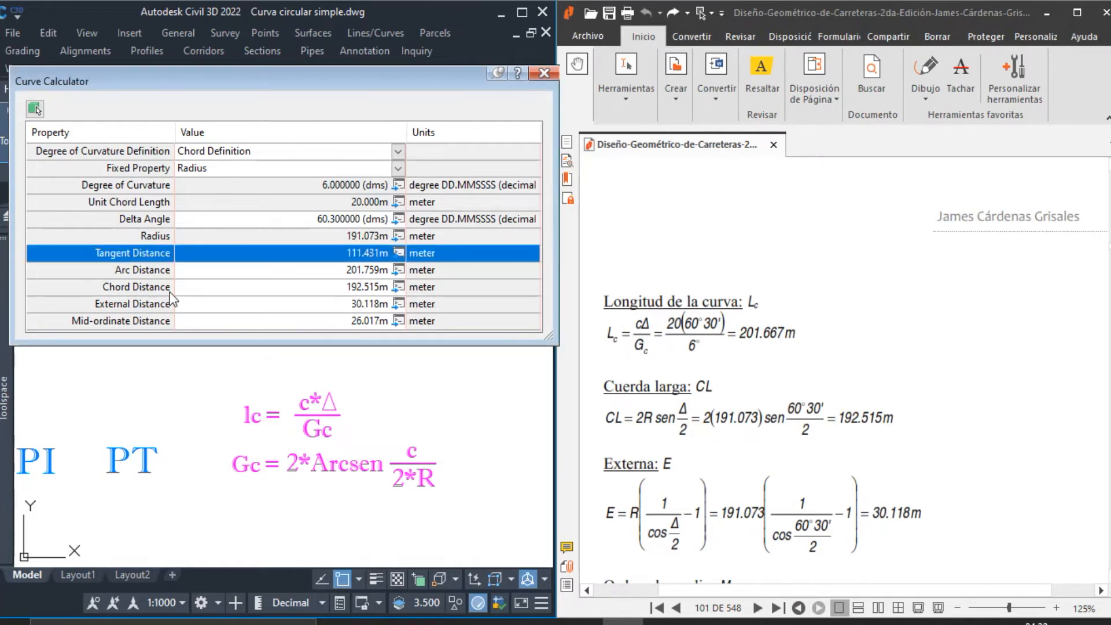
{"action": "left_click", "coordinate": [157, 272]}
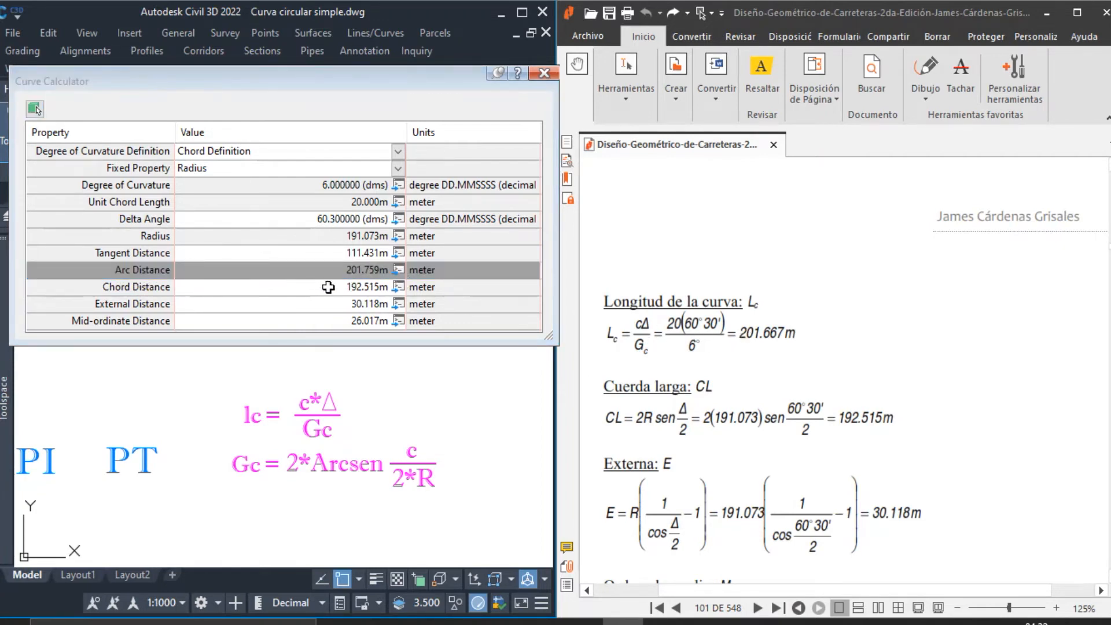
{"action": "left_click", "coordinate": [136, 288]}
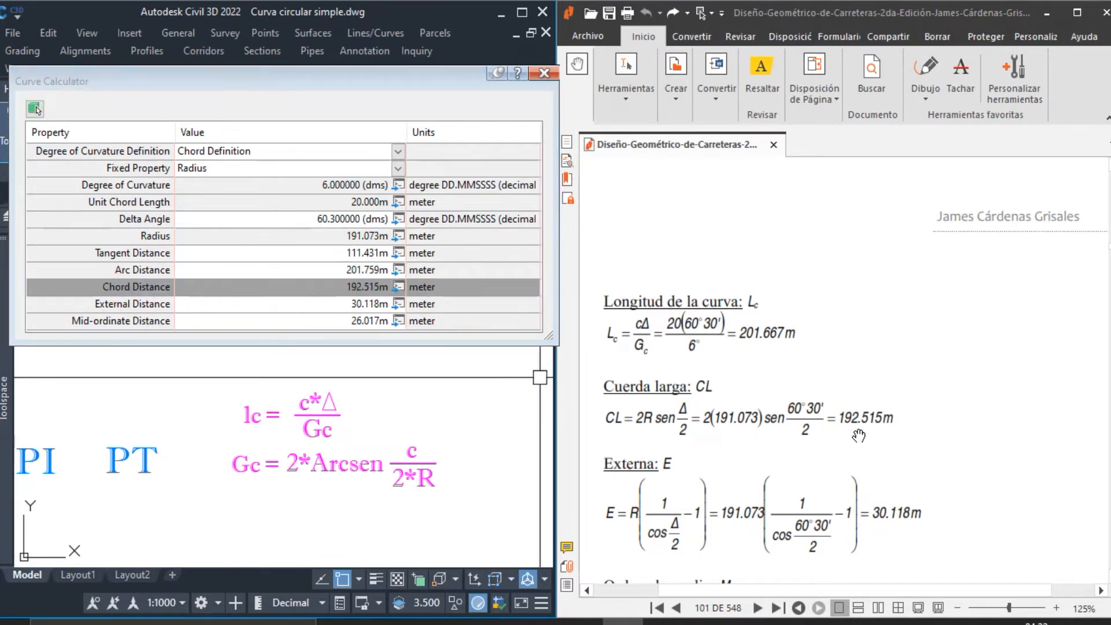
{"action": "left_click", "coordinate": [149, 305]}
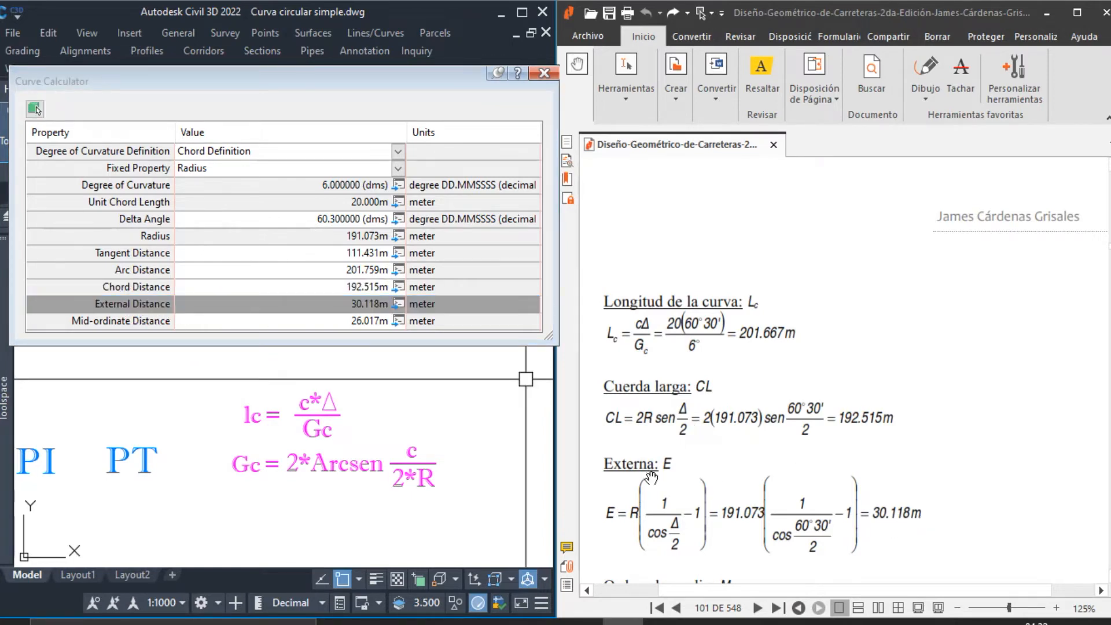
{"action": "left_click", "coordinate": [122, 320]}
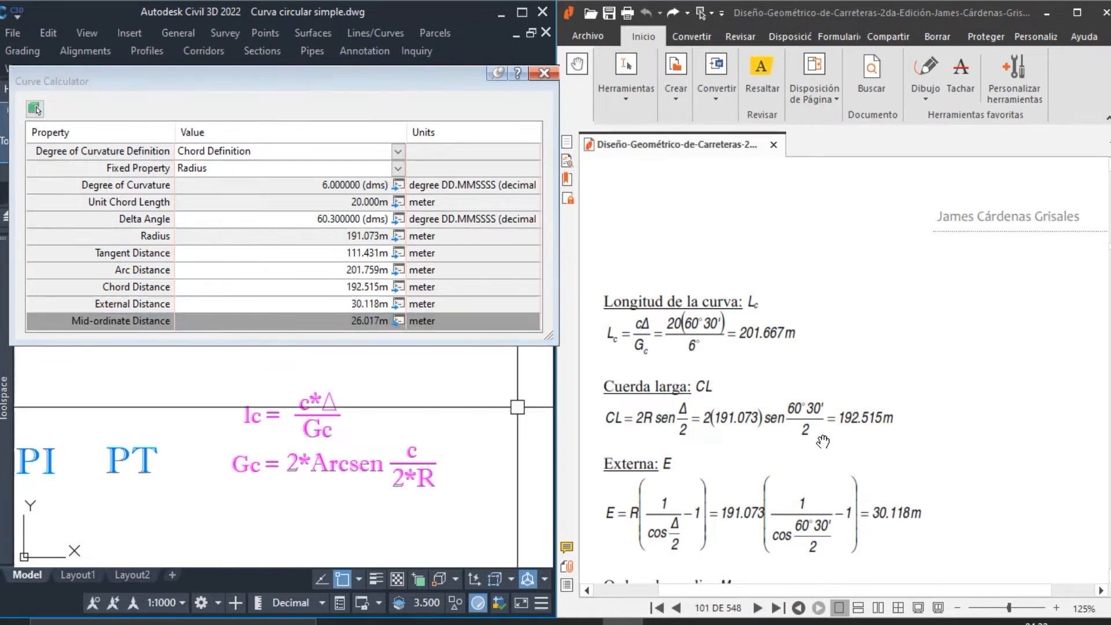
{"action": "scroll", "coordinate": [816, 437], "scroll_direction": "down", "scroll_amount": 3}
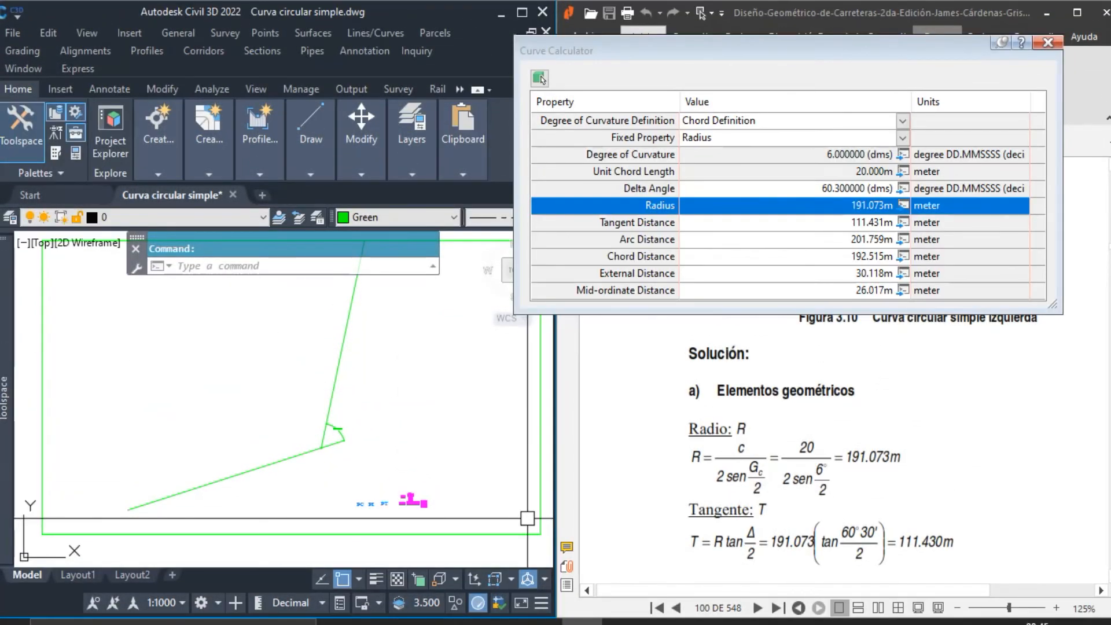
Draw a magenta curve on the two tangent lines using the Curve Calculator's radius of 191.073 m
{"action": "left_click", "coordinate": [418, 222]}
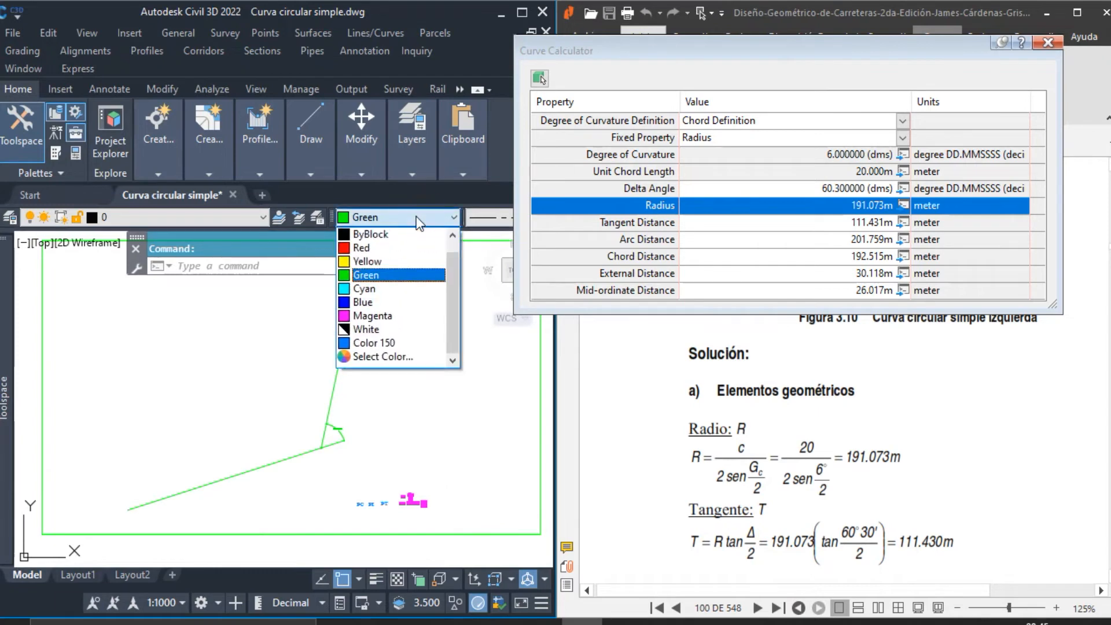
{"action": "left_click", "coordinate": [386, 312]}
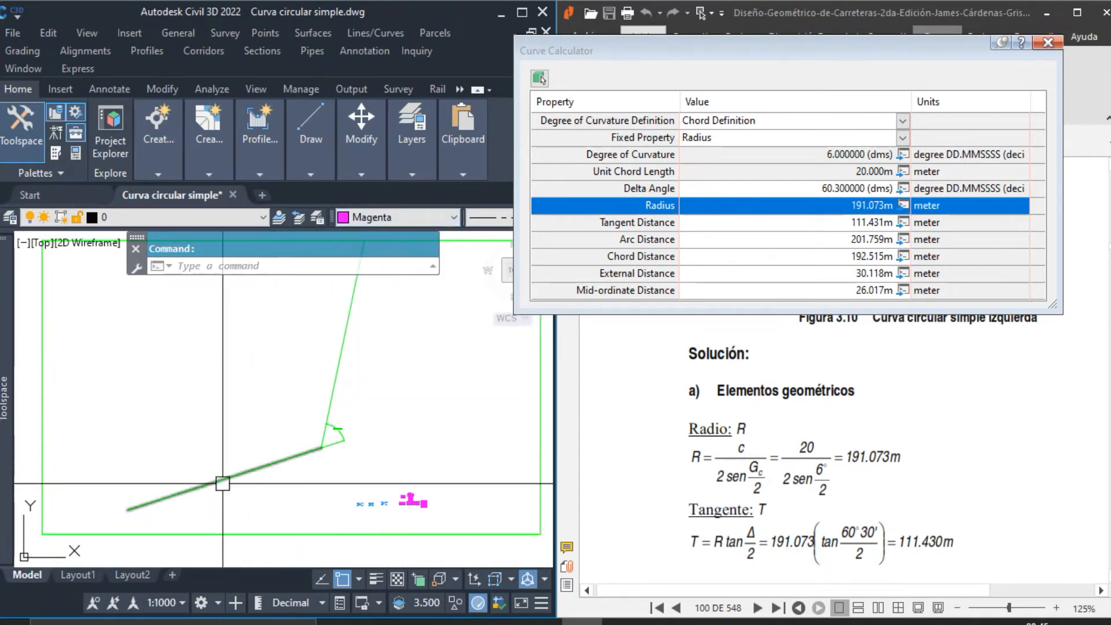
{"action": "left_click", "coordinate": [391, 37]}
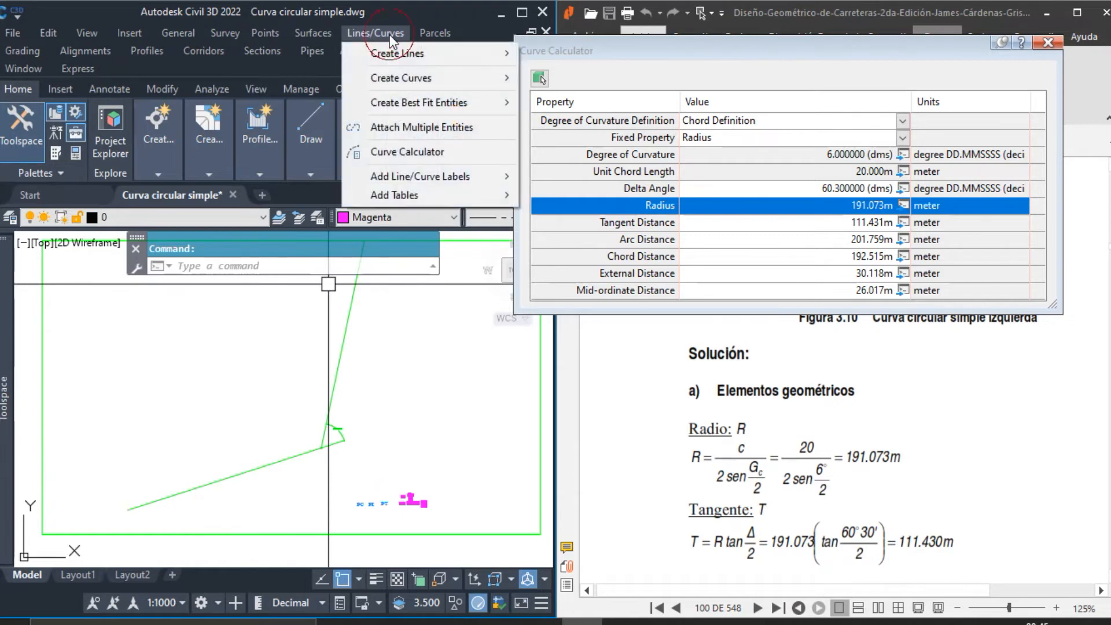
{"action": "mouse_move", "coordinate": [406, 76]}
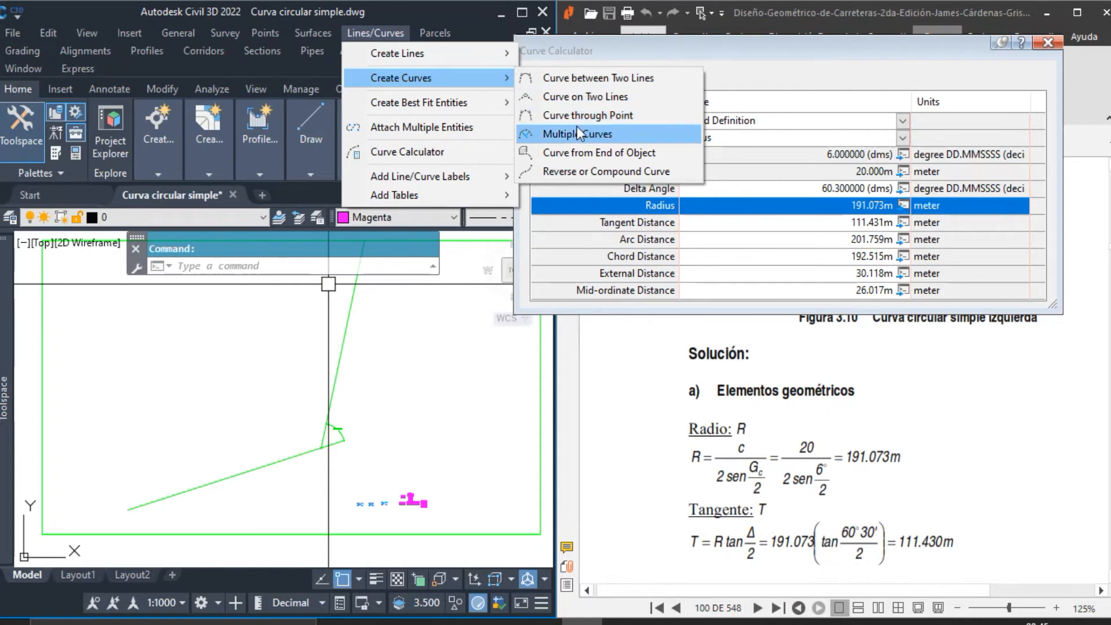
{"action": "left_click", "coordinate": [578, 97]}
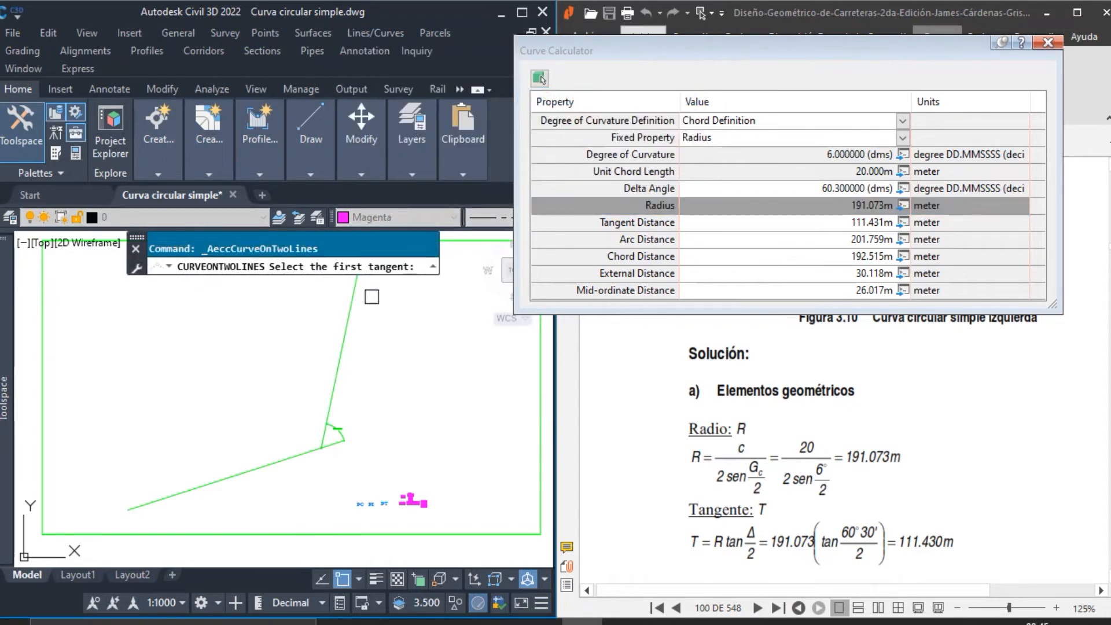
{"action": "left_click", "coordinate": [287, 461]}
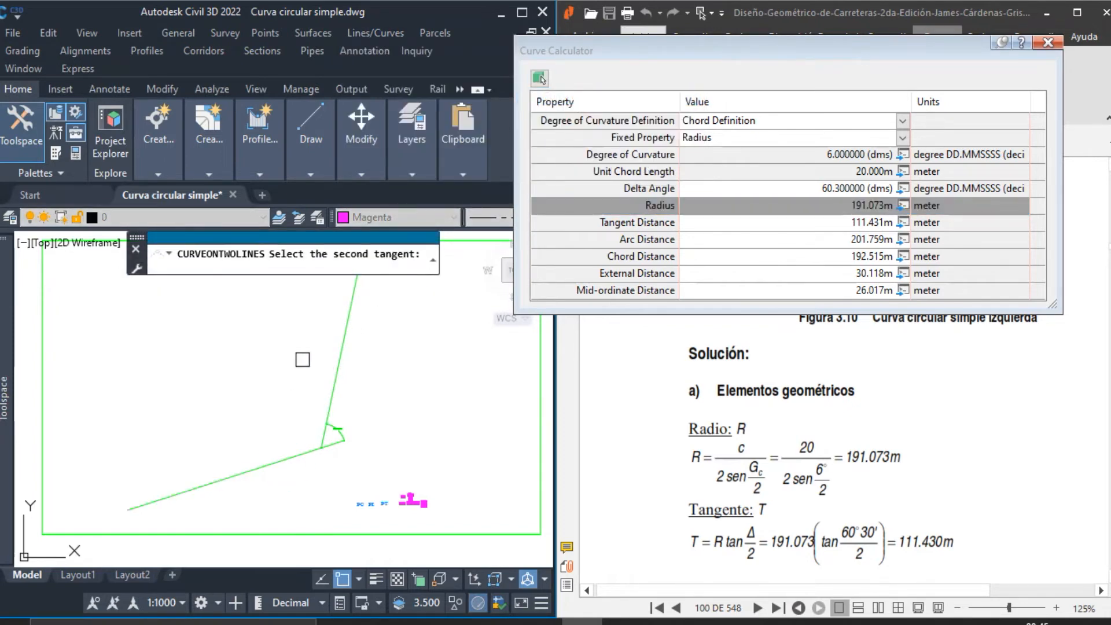
{"action": "left_click", "coordinate": [343, 373]}
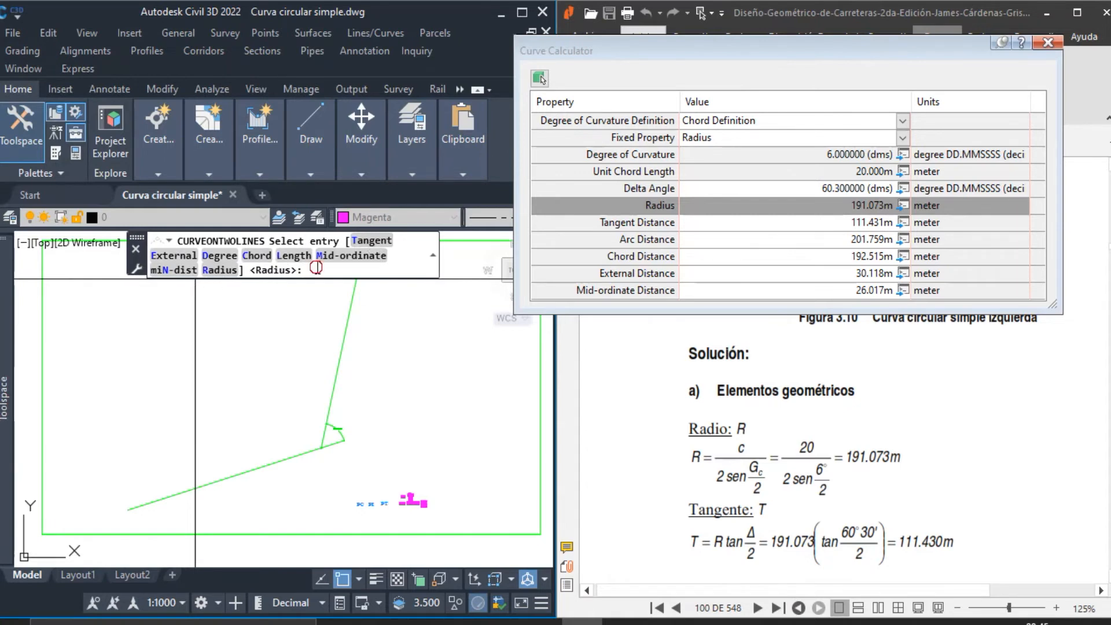
{"action": "key", "text": "Return"}
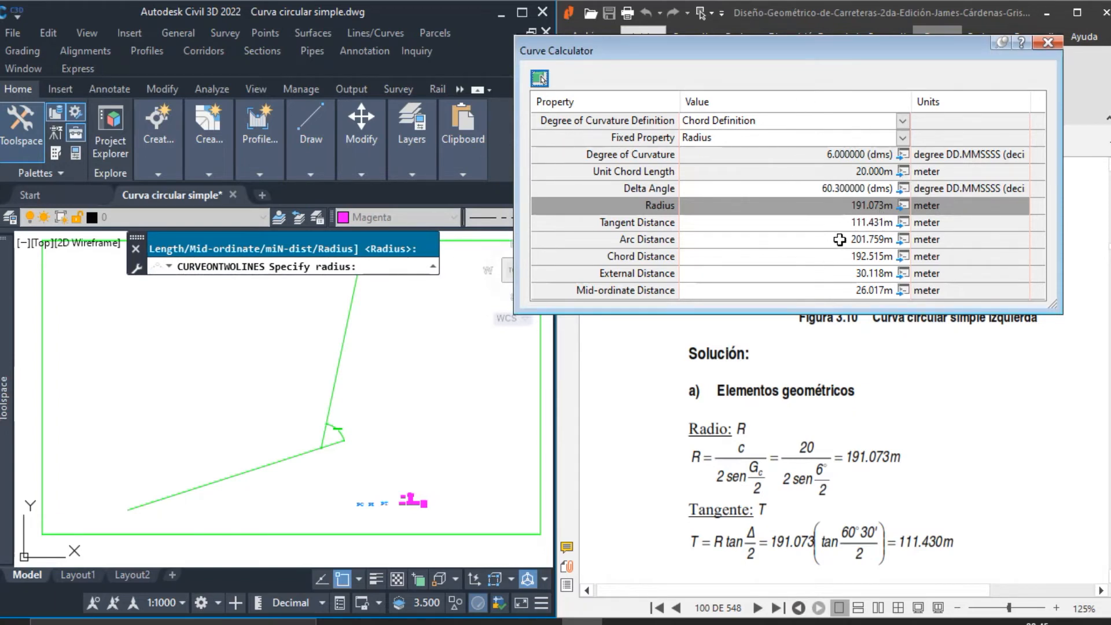
{"action": "left_click", "coordinate": [904, 207]}
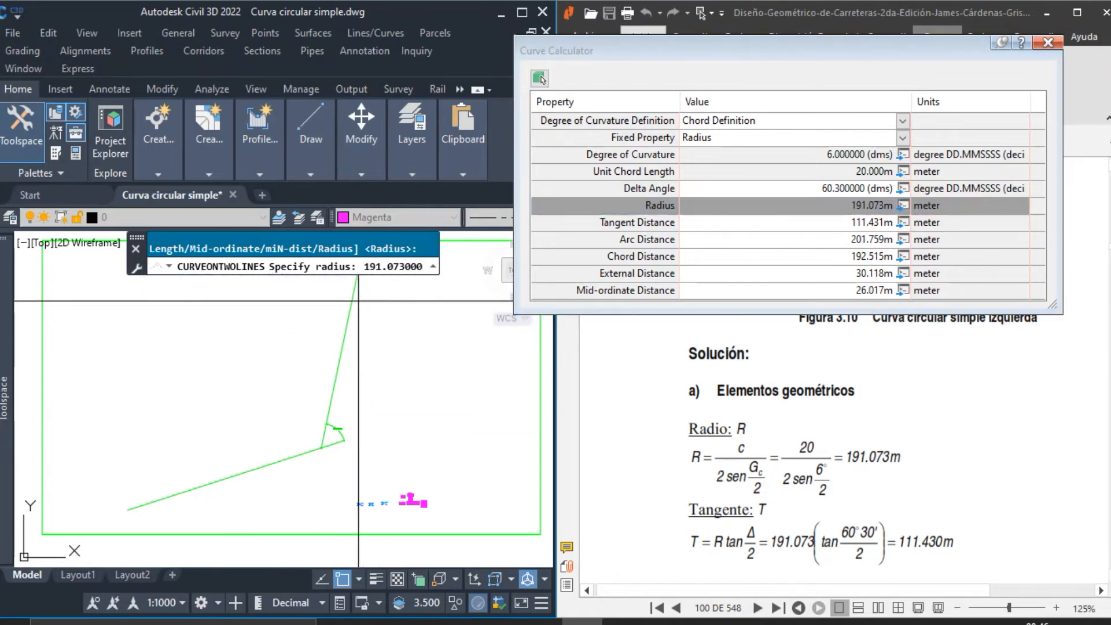
{"action": "key", "text": "Return"}
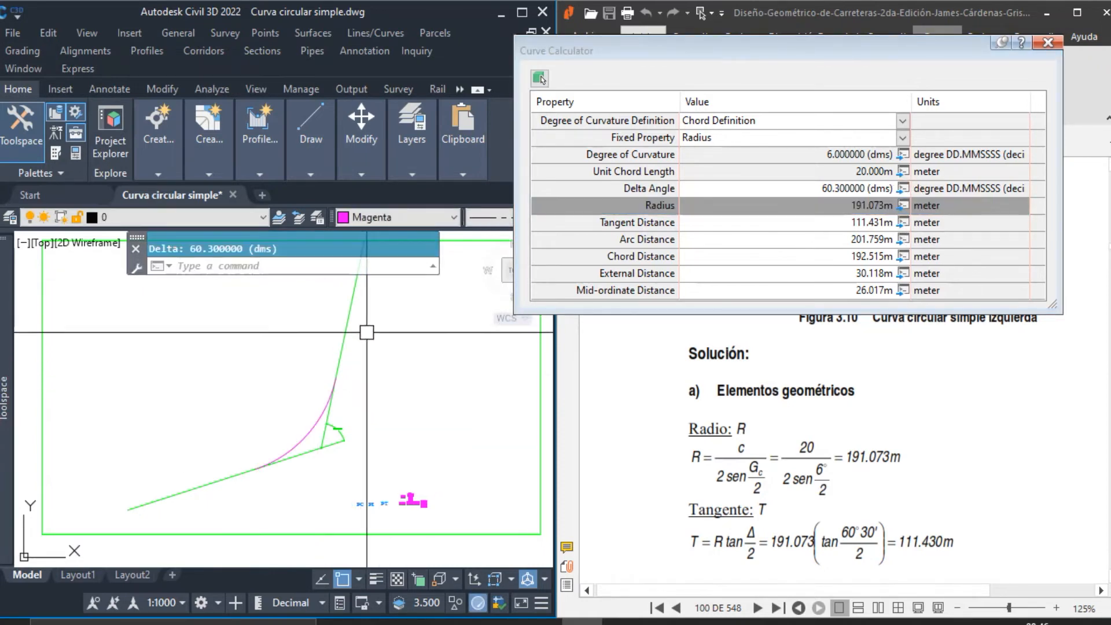
Move the PC label to just below the curve's start on the entry tangent, with object snap off
{"action": "scroll", "coordinate": [295, 440], "scroll_direction": "up", "scroll_amount": 4}
{"action": "scroll", "coordinate": [324, 427], "scroll_direction": "down", "scroll_amount": 6}
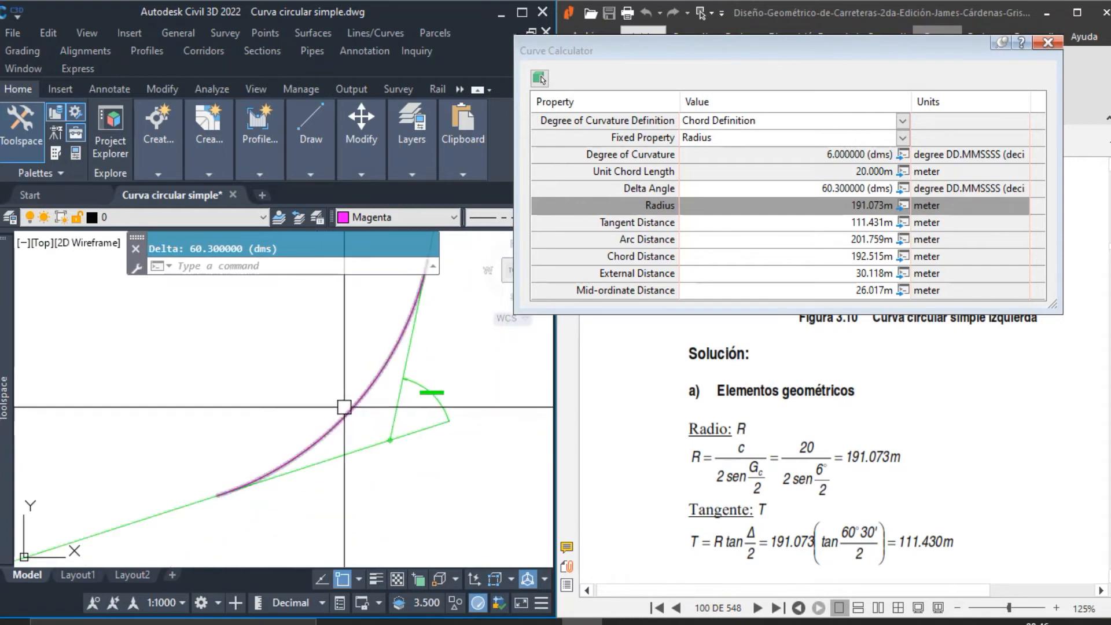
{"action": "scroll", "coordinate": [398, 453], "scroll_direction": "up", "scroll_amount": 4}
{"action": "type", "text": "m"}
{"action": "key", "text": "Return"}
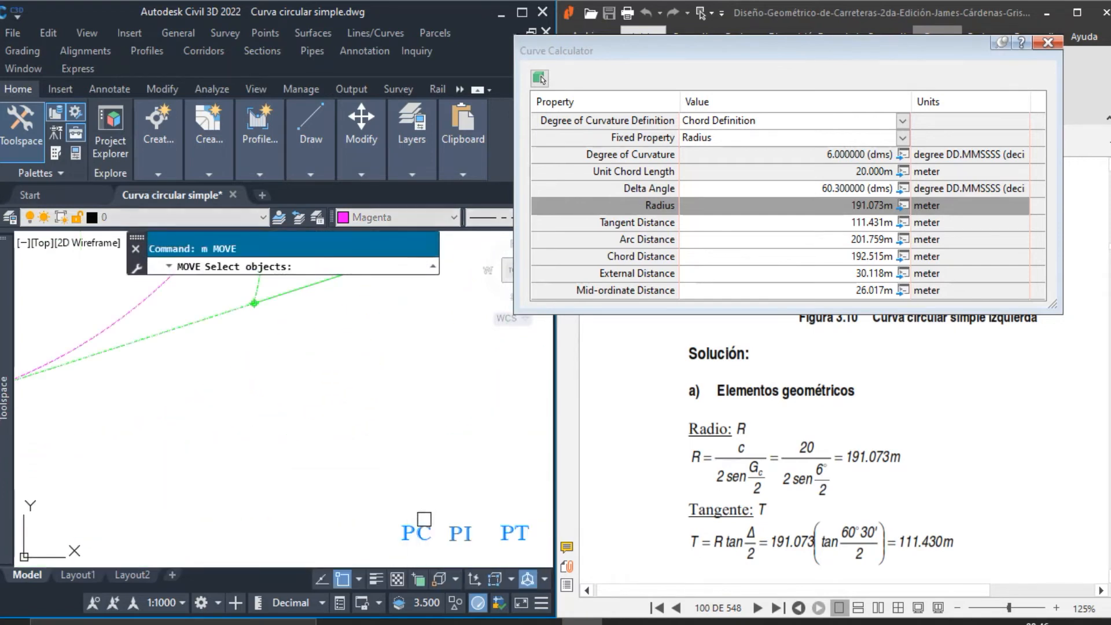
{"action": "left_click", "coordinate": [417, 532]}
{"action": "key", "text": "Return"}
{"action": "left_click", "coordinate": [430, 529]}
{"action": "middle_click_drag", "start_coordinate": [304, 469], "coordinate": [382, 463]}
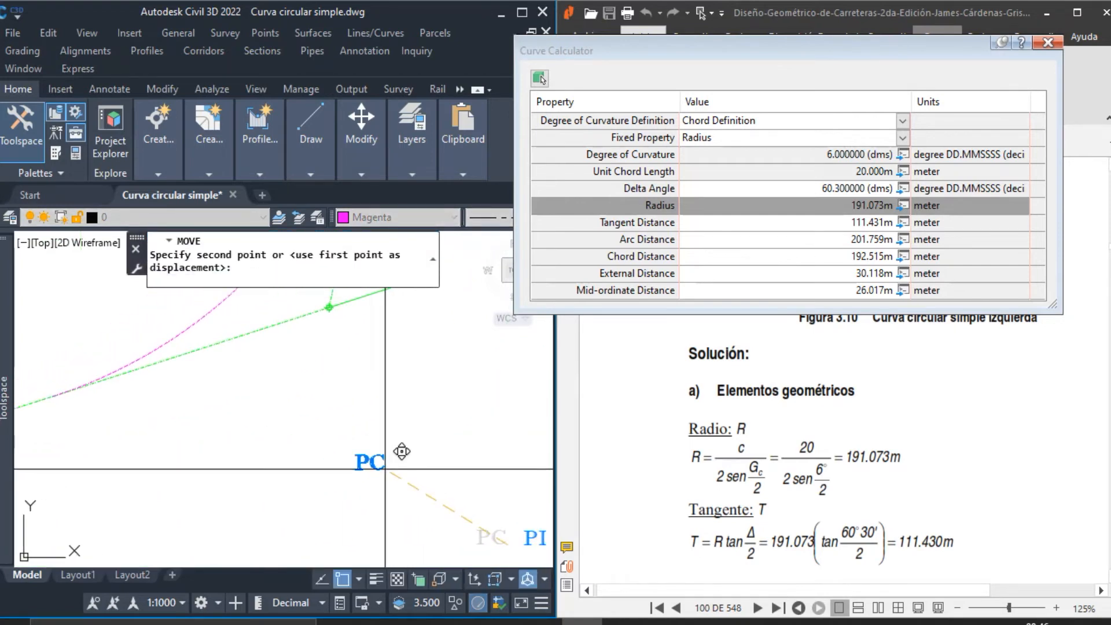
{"action": "key", "text": "F3"}
{"action": "middle_click_drag", "start_coordinate": [110, 413], "coordinate": [247, 423]}
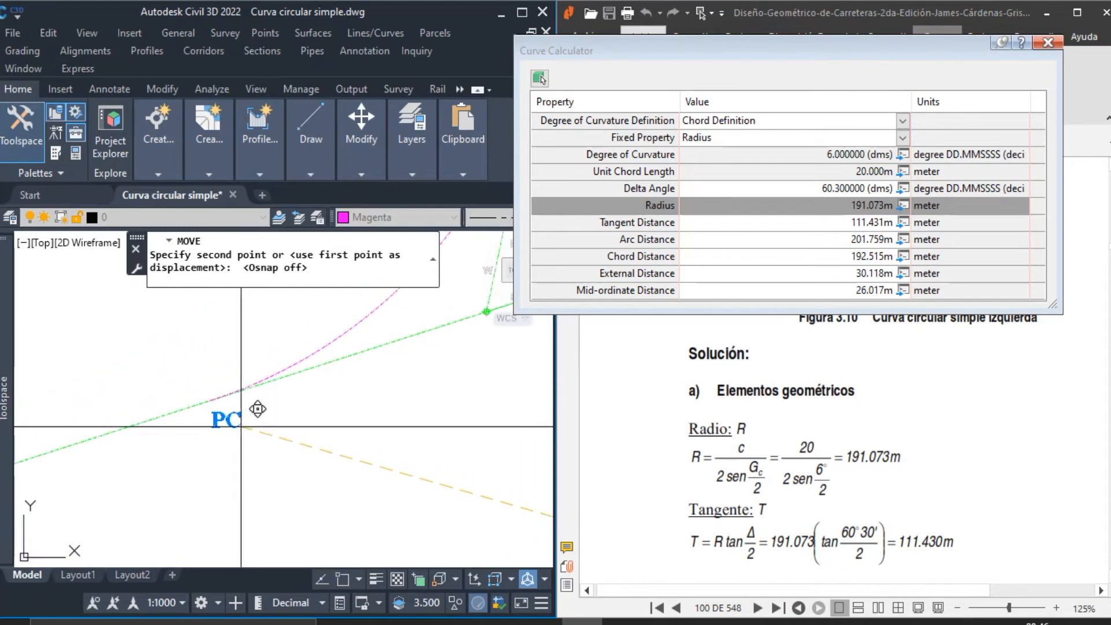
{"action": "left_click", "coordinate": [241, 427]}
{"action": "scroll", "coordinate": [240, 427], "scroll_direction": "down", "scroll_amount": 4}
{"action": "key", "text": "Escape"}
Move the PI label to just below the intersection point of the two tangents
{"action": "scroll", "coordinate": [433, 472], "scroll_direction": "up", "scroll_amount": 2}
{"action": "key", "text": "Return"}
{"action": "left_click", "coordinate": [413, 476]}
{"action": "key", "text": "Return"}
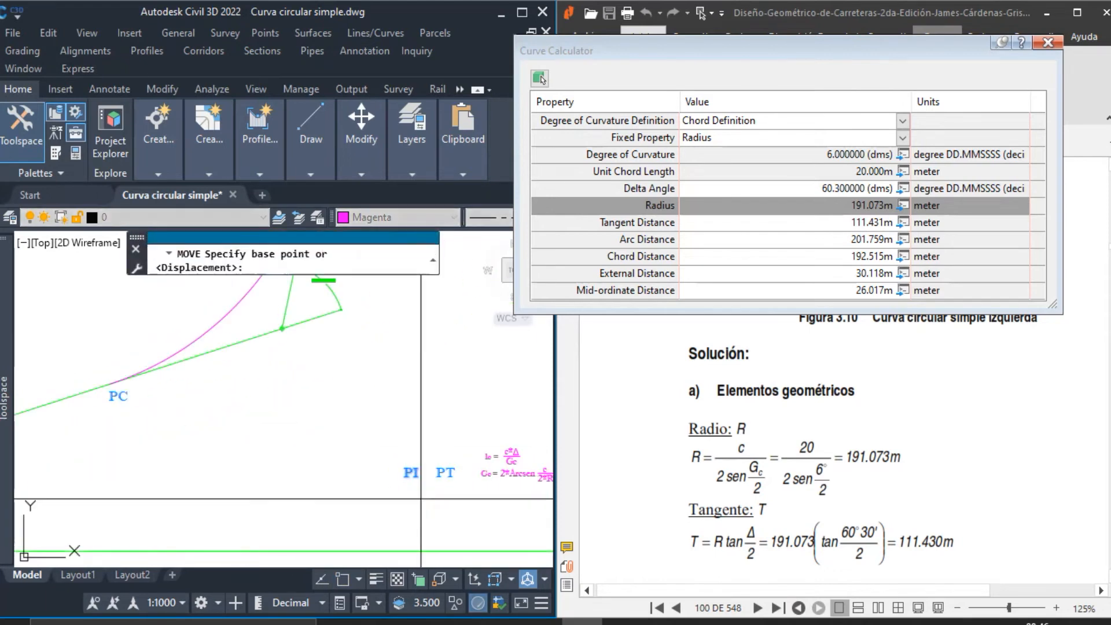
{"action": "left_click", "coordinate": [437, 492]}
{"action": "left_click", "coordinate": [323, 361]}
Move the PT label beside the curve's end on the exit tangent
{"action": "key", "text": "Return"}
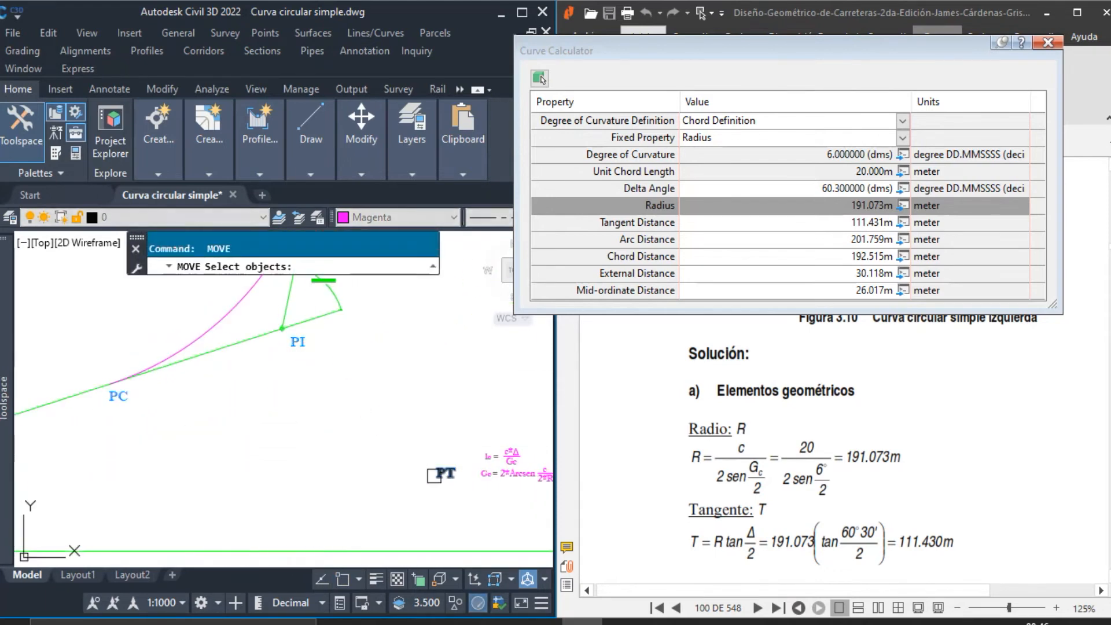
{"action": "left_click", "coordinate": [435, 475]}
{"action": "key", "text": "Return"}
{"action": "left_click", "coordinate": [435, 494]}
{"action": "middle_click_drag", "start_coordinate": [363, 307], "coordinate": [405, 429]}
{"action": "scroll", "coordinate": [395, 370], "scroll_direction": "up", "scroll_amount": 5}
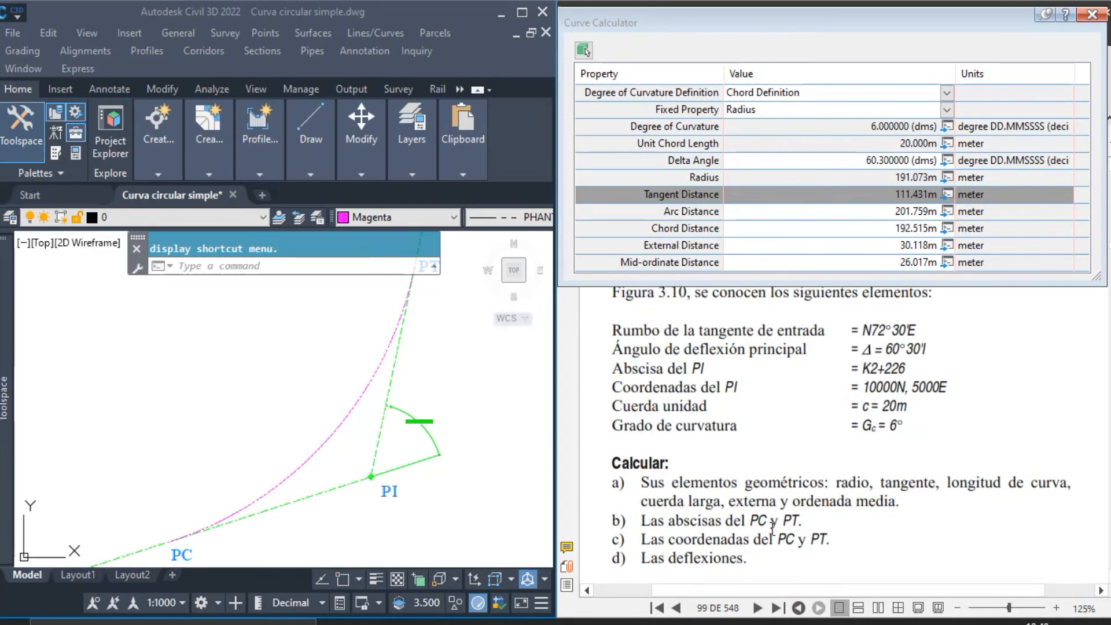
Examine the lc curve length formula in the drawing and switch to the HP Prime calculator, placing it beside the book's given data
{"action": "left_click", "coordinate": [479, 517]}
{"action": "middle_click_drag", "start_coordinate": [483, 520], "coordinate": [307, 402]}
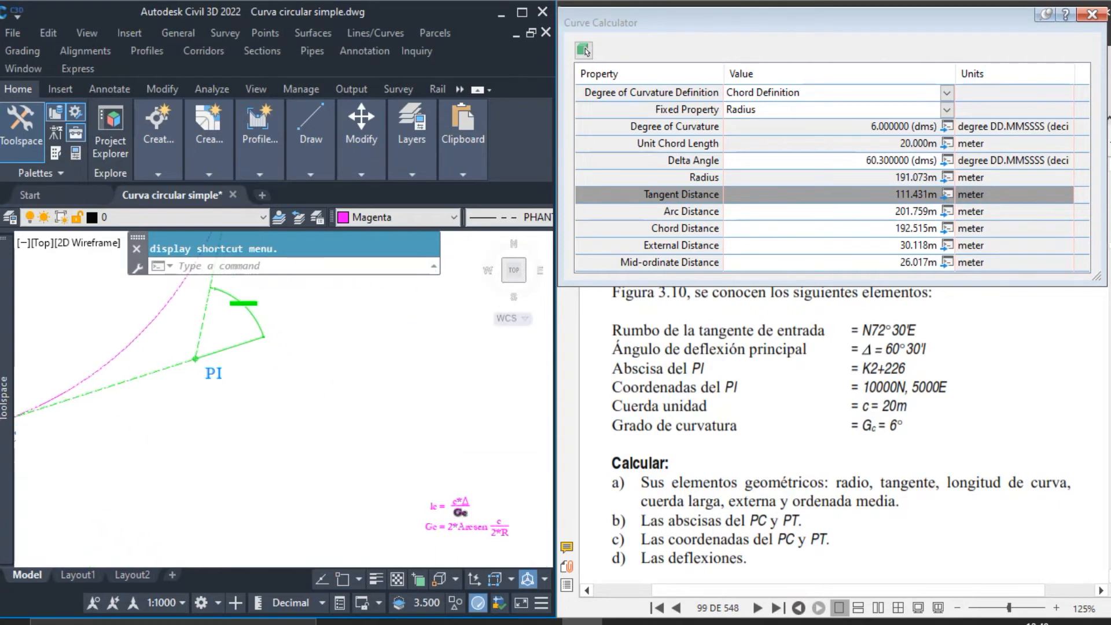
{"action": "scroll", "coordinate": [463, 513], "scroll_direction": "up", "scroll_amount": 8}
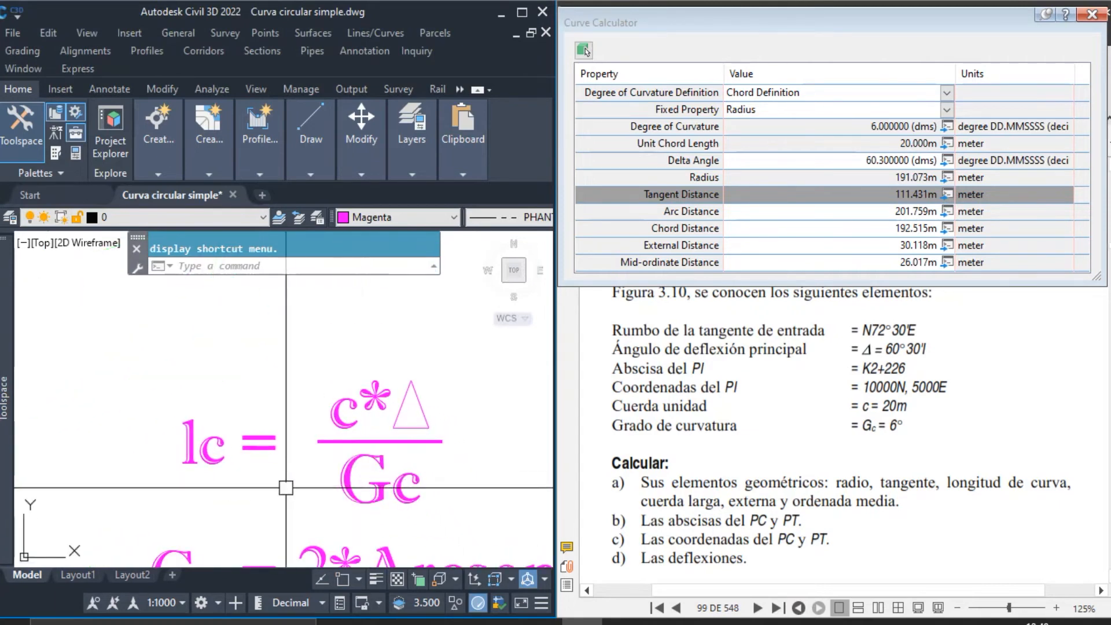
{"action": "left_click", "coordinate": [664, 621]}
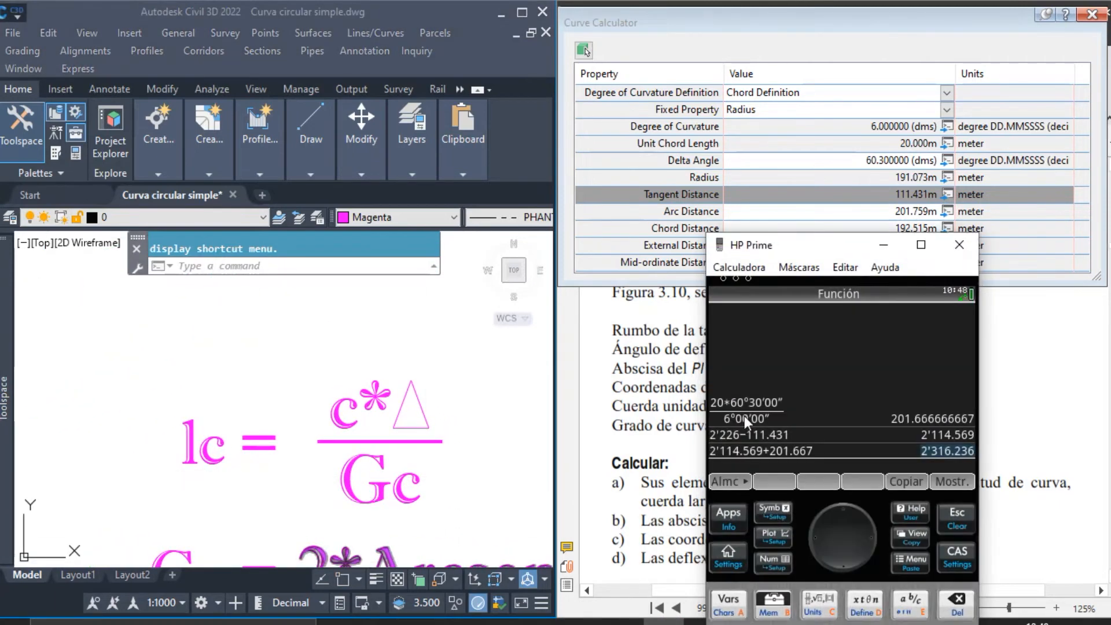
{"action": "left_click_drag", "start_coordinate": [775, 249], "coordinate": [617, 236]}
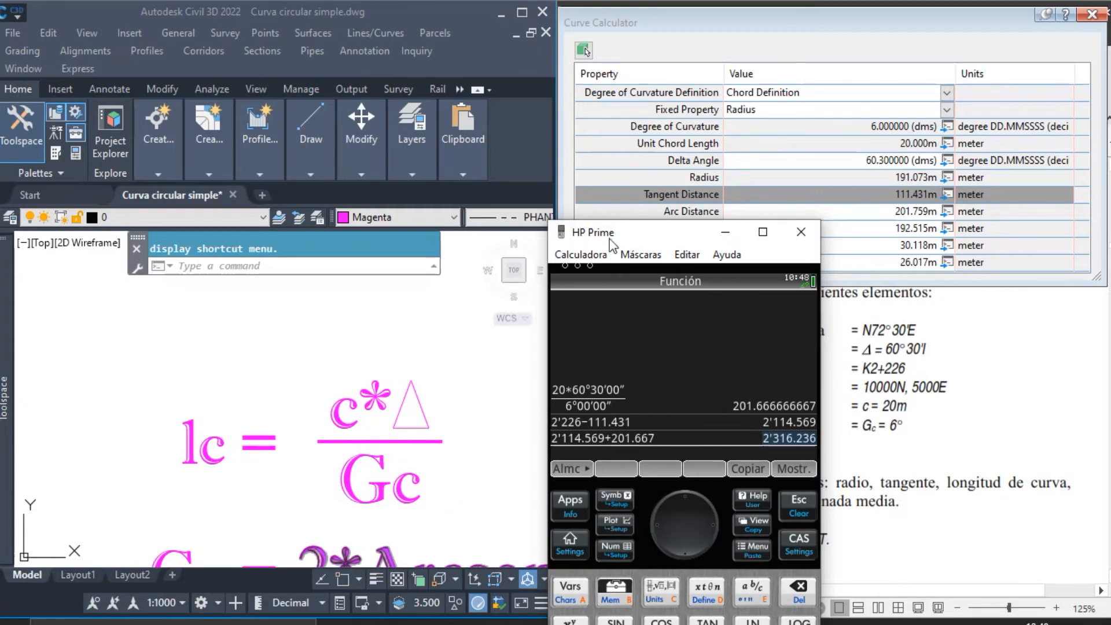
{"action": "left_click_drag", "start_coordinate": [615, 231], "coordinate": [254, 219]}
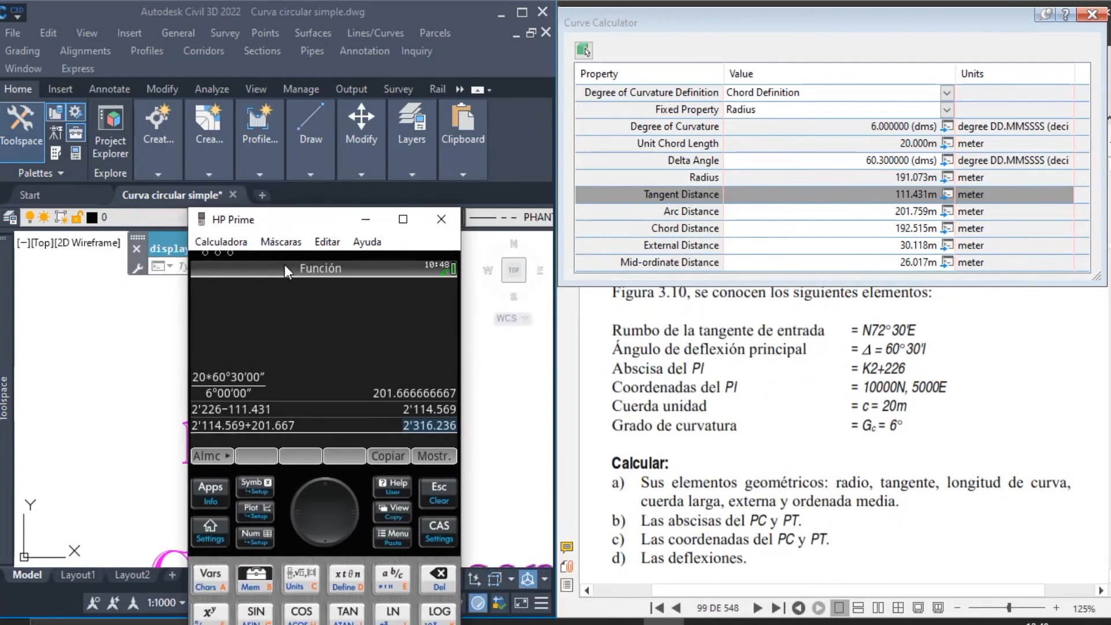
Compare the HP Prime curve length result with the book's Longitud de la curva solution and review the given data
{"action": "left_click", "coordinate": [425, 394]}
{"action": "scroll", "coordinate": [769, 473], "scroll_direction": "down", "scroll_amount": 5}
{"action": "scroll", "coordinate": [769, 473], "scroll_direction": "down", "scroll_amount": 8}
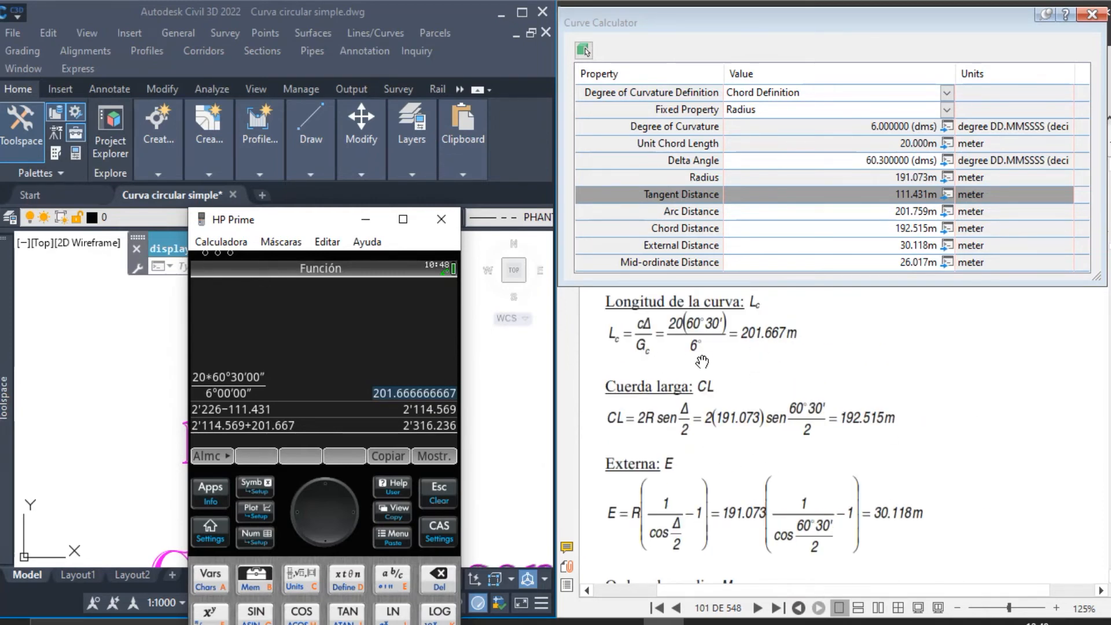
{"action": "scroll", "coordinate": [644, 428], "scroll_direction": "up", "scroll_amount": 10}
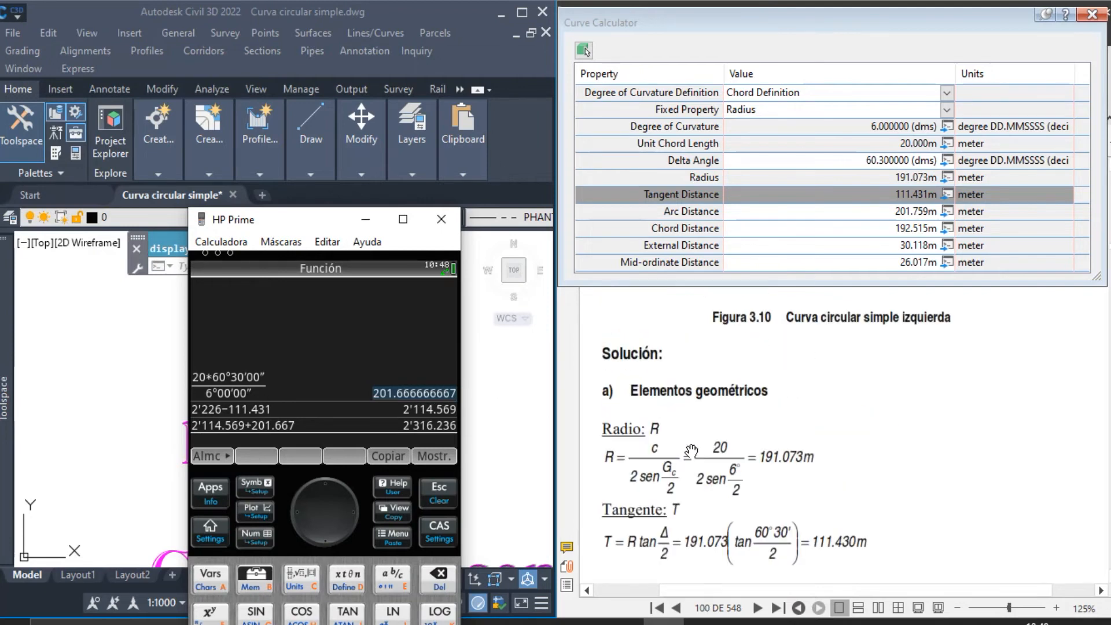
{"action": "scroll", "coordinate": [692, 451], "scroll_direction": "up", "scroll_amount": 6}
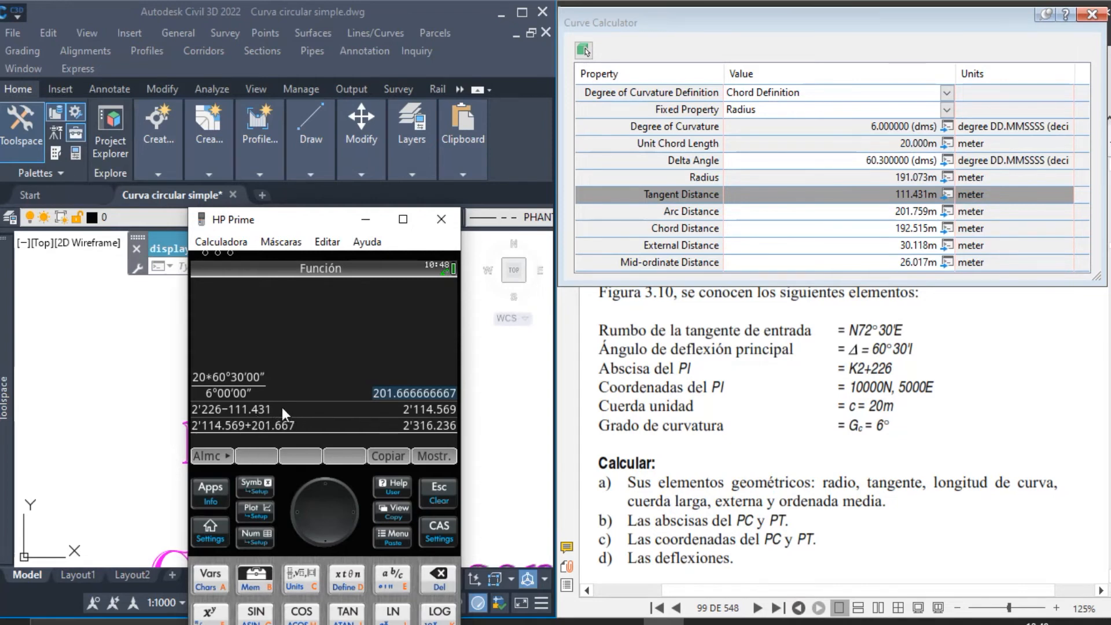
Add the PC station 2114.569 from the HP Prime calculator as a second line in the PC label
{"action": "left_click", "coordinate": [436, 411]}
{"action": "left_click_drag", "start_coordinate": [317, 224], "coordinate": [806, 256]}
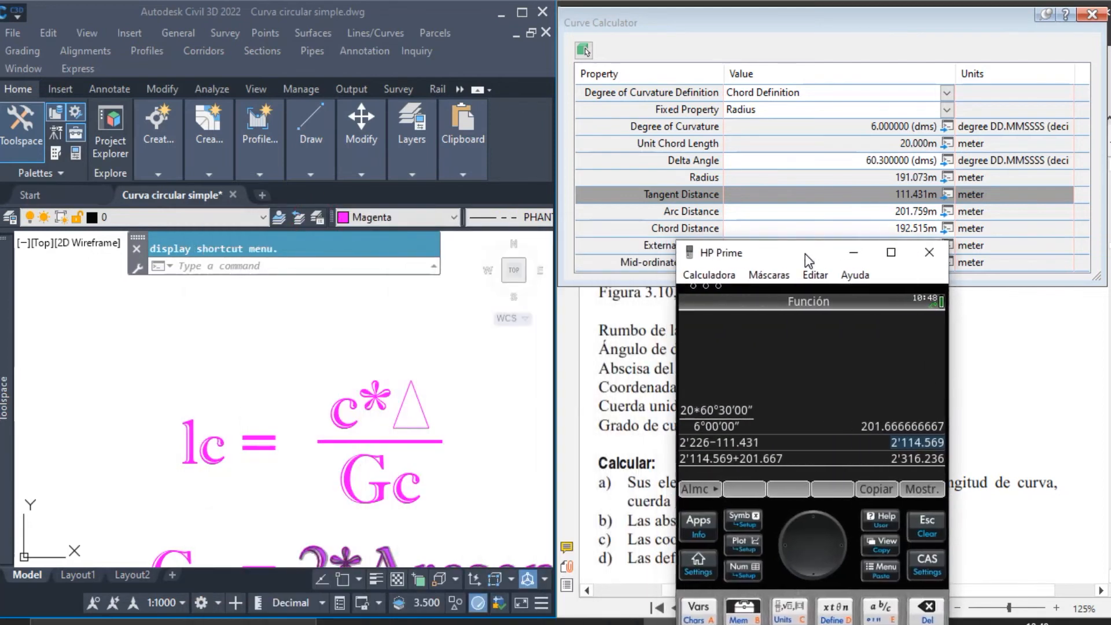
{"action": "scroll", "coordinate": [444, 385], "scroll_direction": "down", "scroll_amount": 8}
{"action": "middle_click_drag", "start_coordinate": [445, 384], "coordinate": [270, 387]}
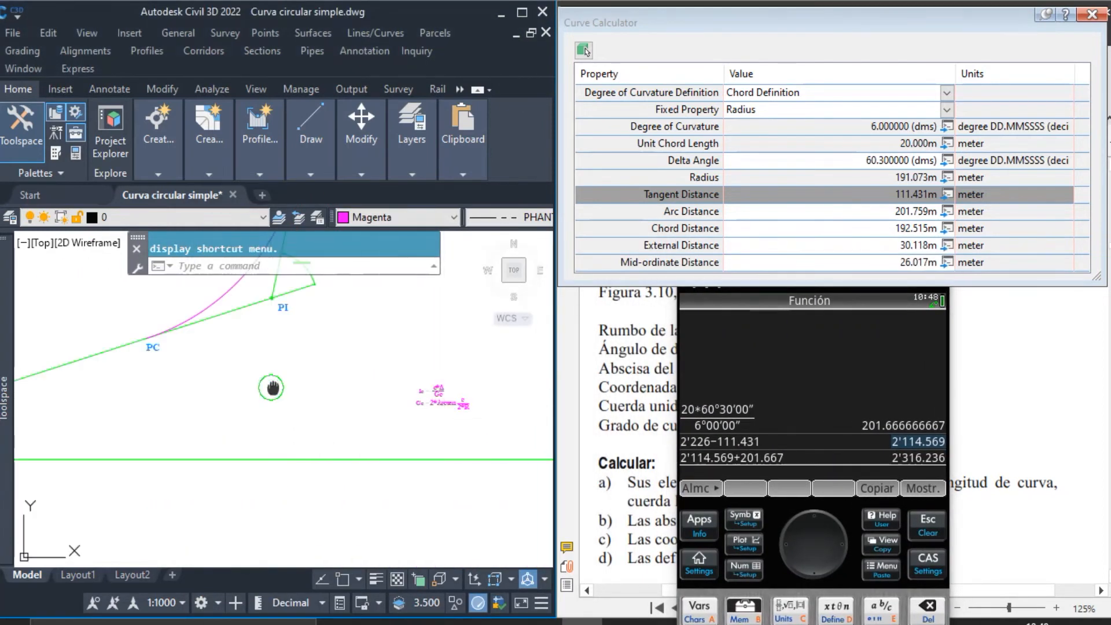
{"action": "scroll", "coordinate": [284, 399], "scroll_direction": "up", "scroll_amount": 5}
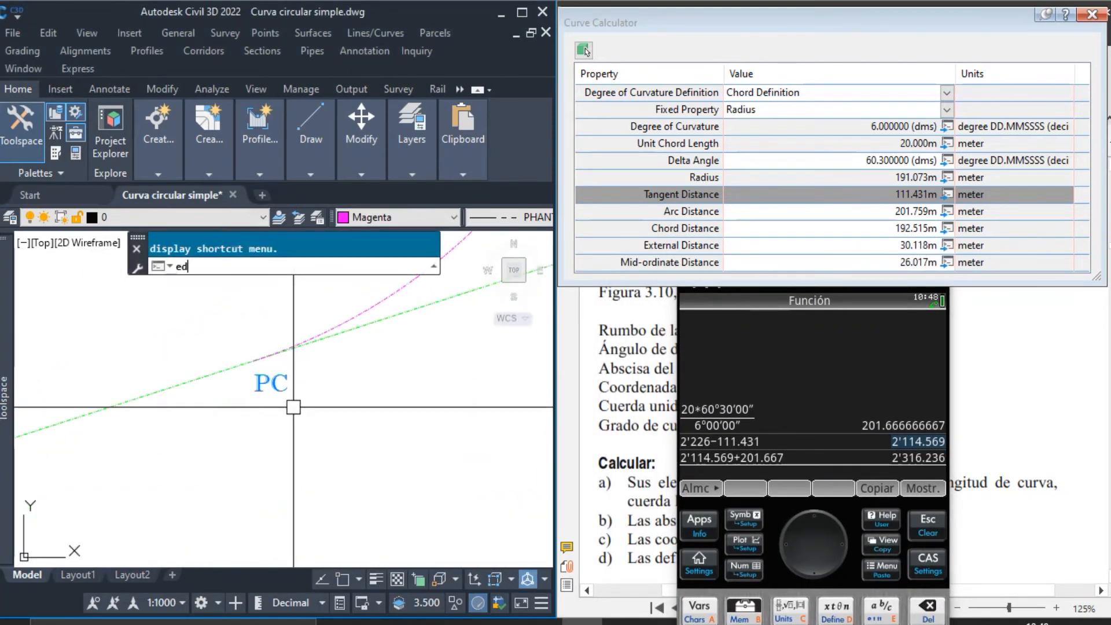
{"action": "double_click", "coordinate": [277, 383]}
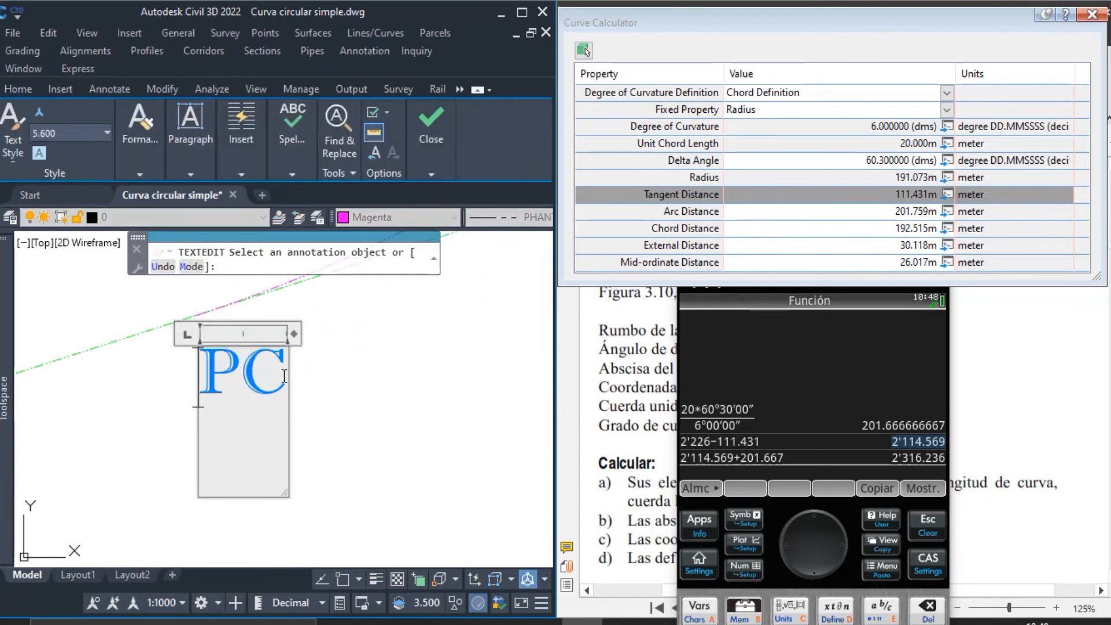
{"action": "key", "text": "Return"}
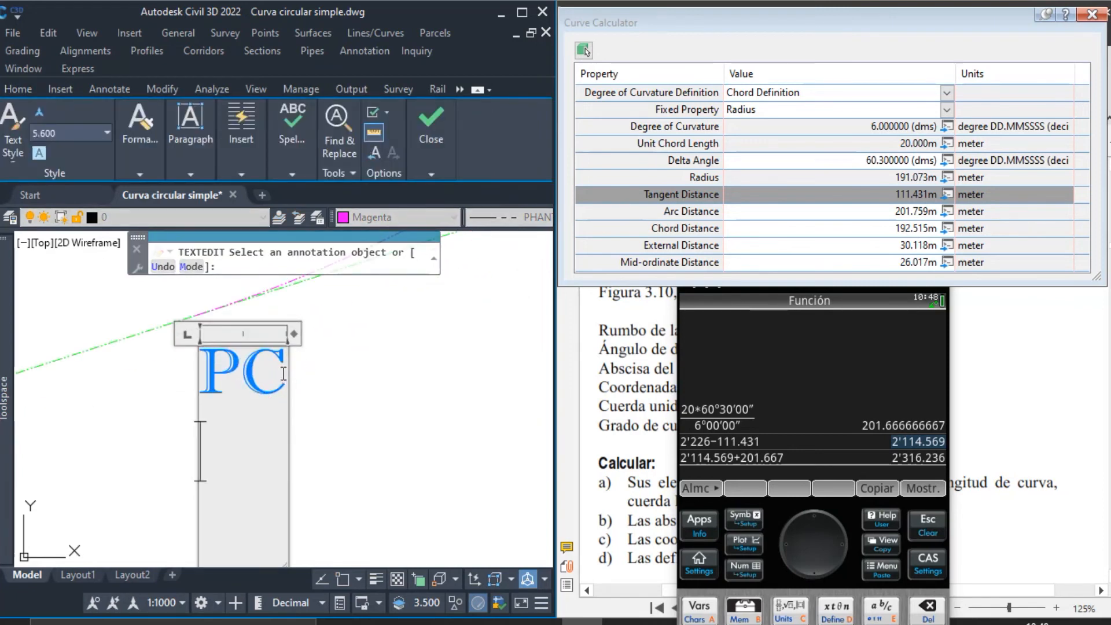
{"action": "type", "text": "2114.569"}
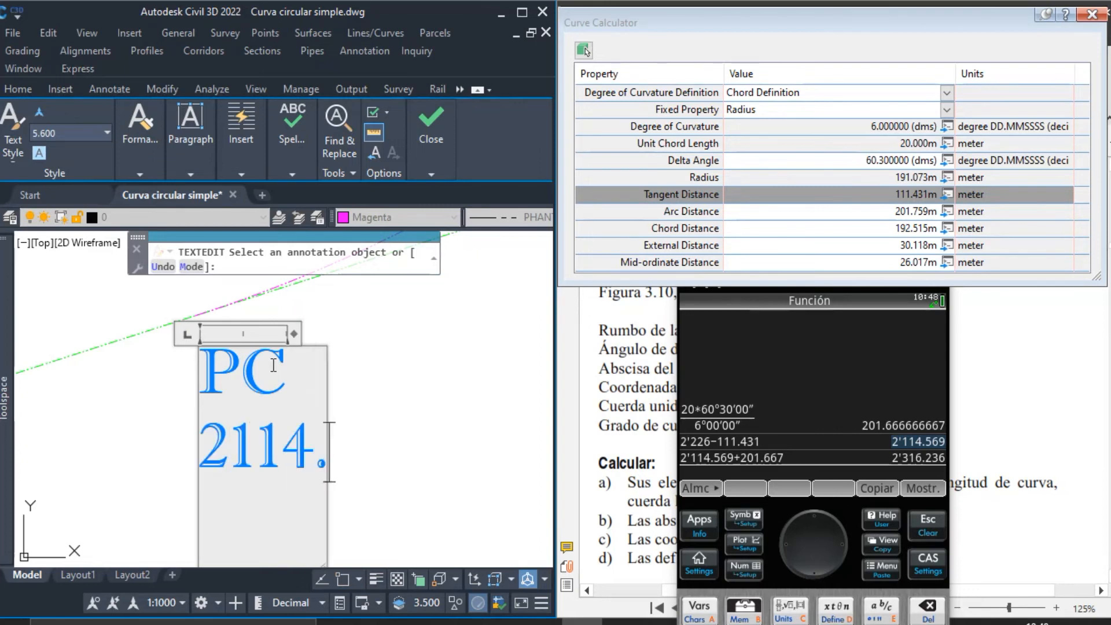
{"action": "left_click", "coordinate": [461, 449]}
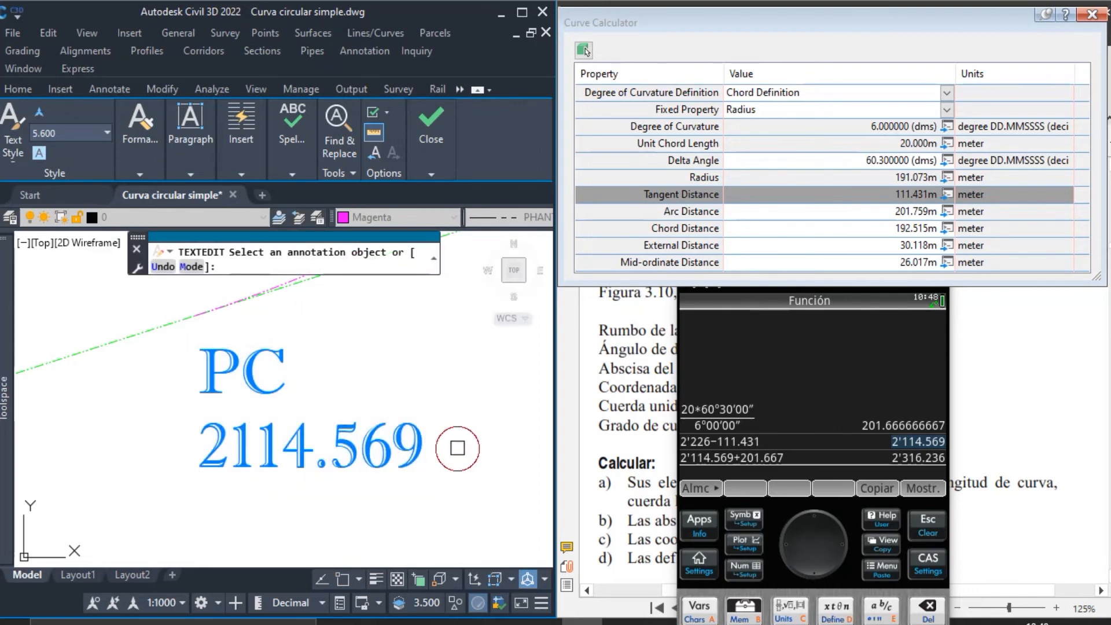
{"action": "key", "text": "Escape"}
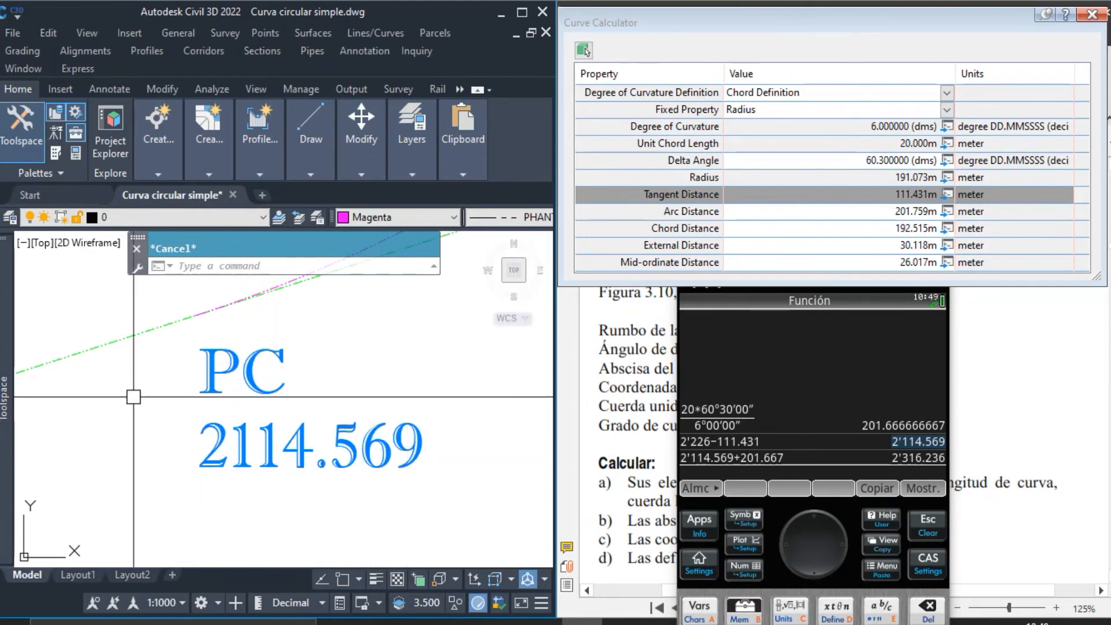
{"action": "scroll", "coordinate": [295, 435], "scroll_direction": "down", "scroll_amount": 5}
{"action": "scroll", "coordinate": [382, 405], "scroll_direction": "down", "scroll_amount": 4}
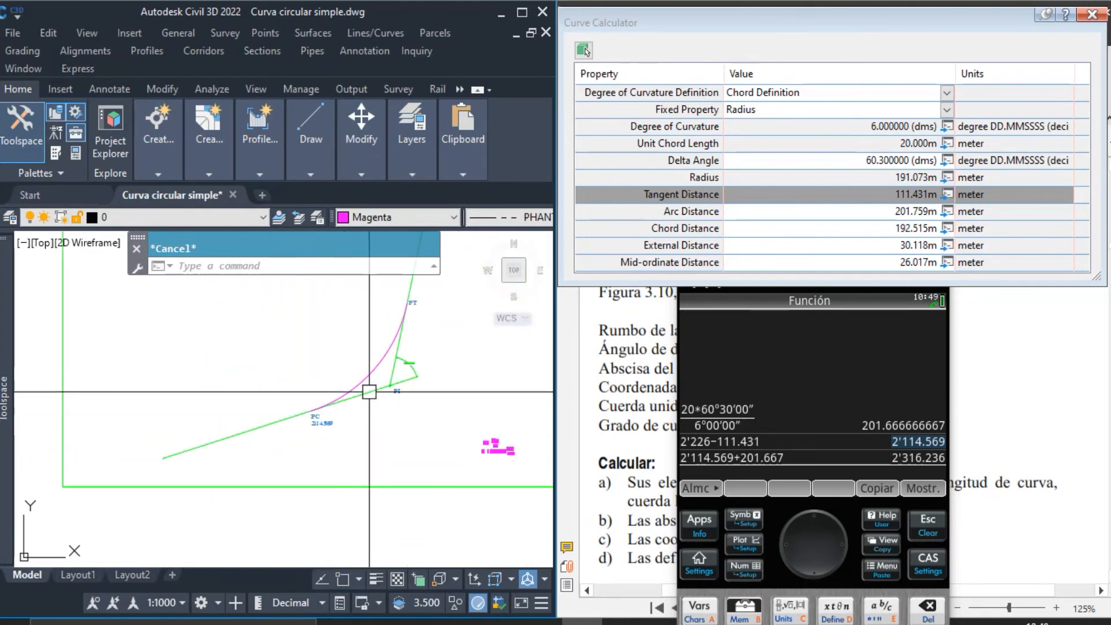
{"action": "scroll", "coordinate": [381, 404], "scroll_direction": "up", "scroll_amount": 3}
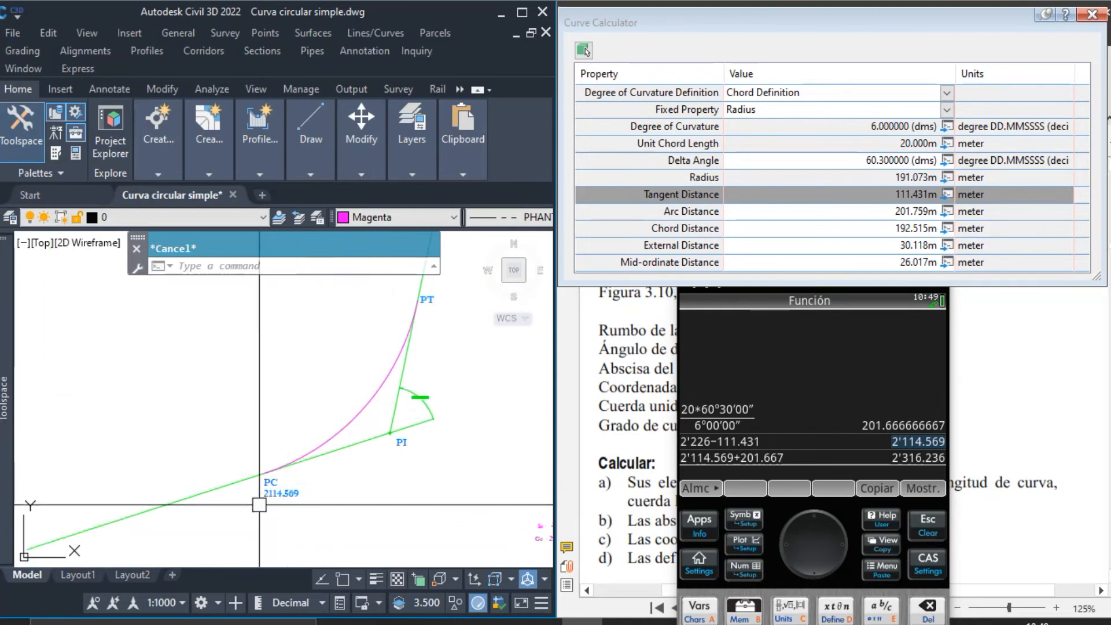
Add the PT station 2316.236 from the HP Prime calculator as a second line in the PT label
{"action": "scroll", "coordinate": [363, 415], "scroll_direction": "up", "scroll_amount": 4}
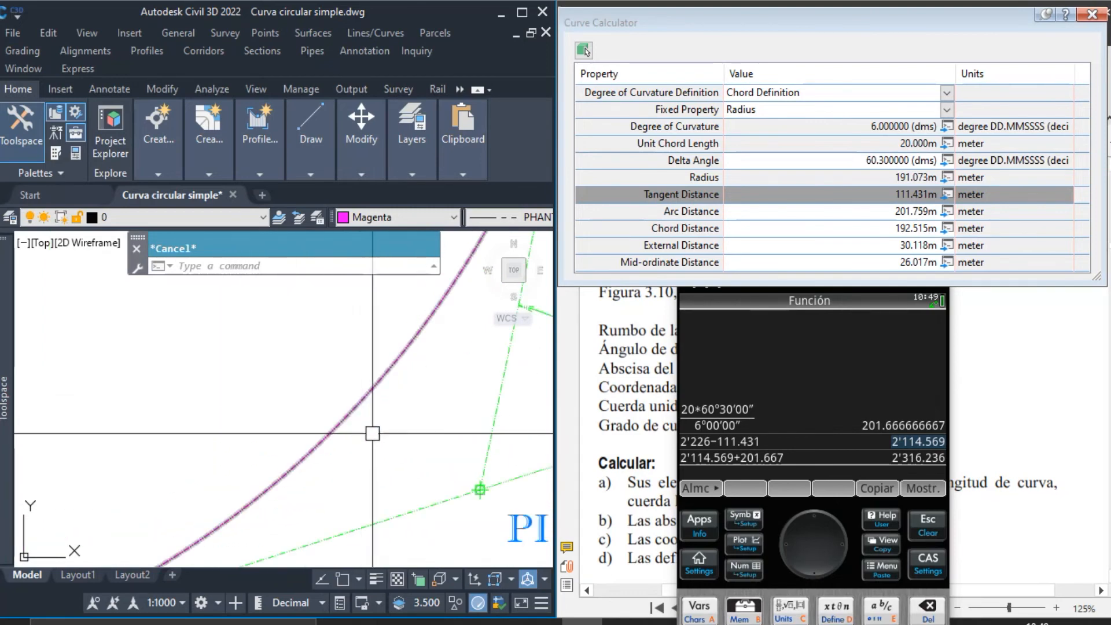
{"action": "scroll", "coordinate": [385, 433], "scroll_direction": "down", "scroll_amount": 4}
{"action": "middle_click_drag", "start_coordinate": [395, 432], "coordinate": [366, 433]}
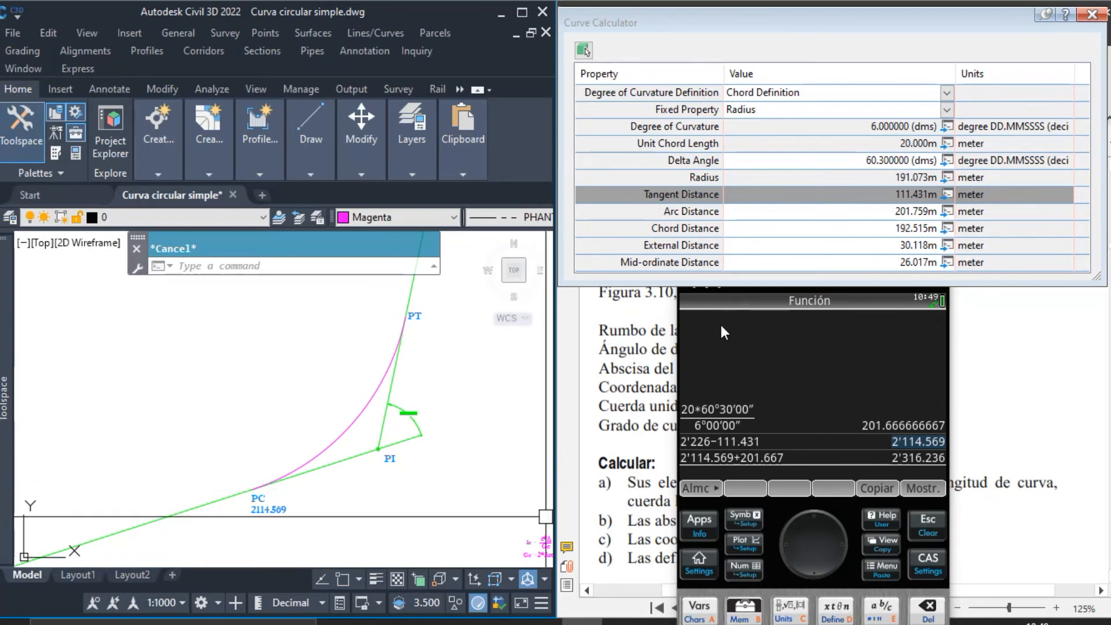
{"action": "left_click", "coordinate": [713, 457]}
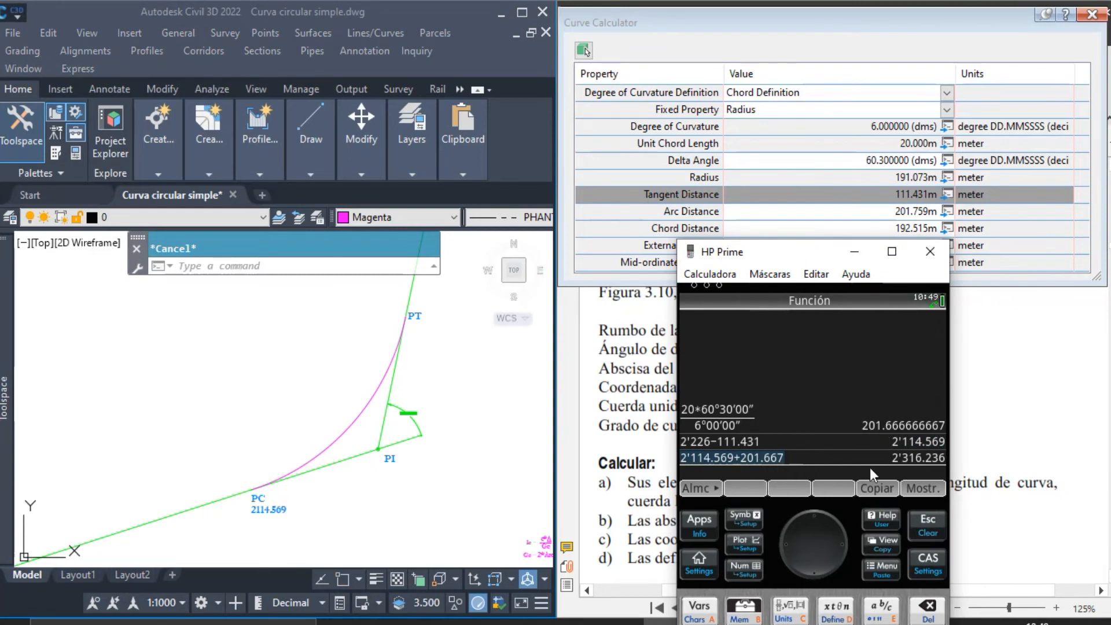
{"action": "left_click", "coordinate": [901, 457]}
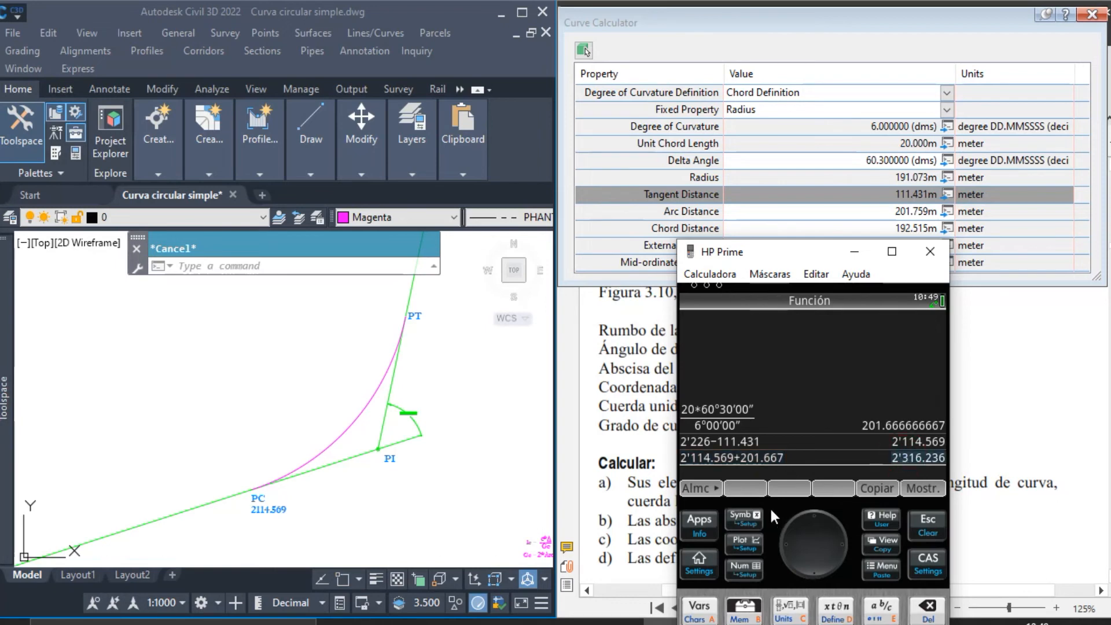
{"action": "left_click", "coordinate": [485, 388]}
{"action": "scroll", "coordinate": [429, 312], "scroll_direction": "up", "scroll_amount": 8}
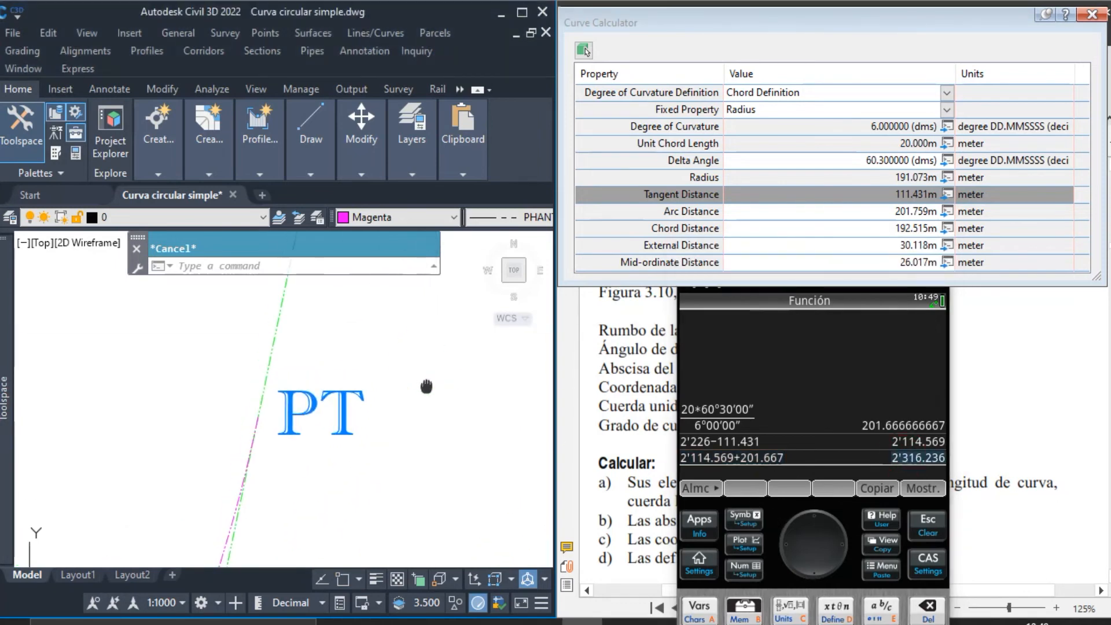
{"action": "double_click", "coordinate": [356, 416]}
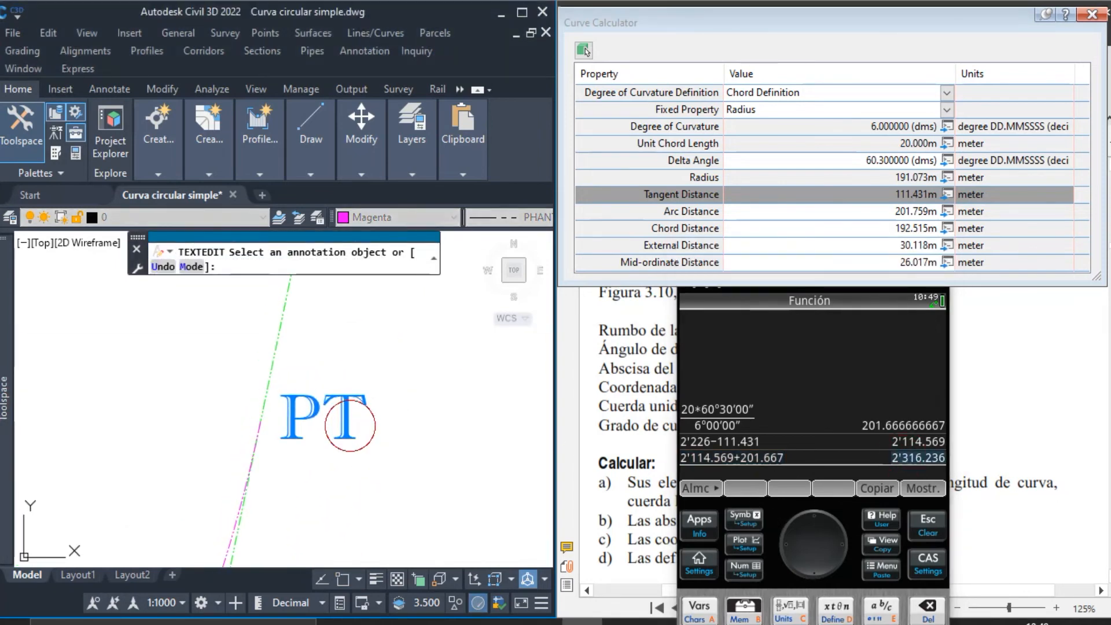
{"action": "key", "text": "Return"}
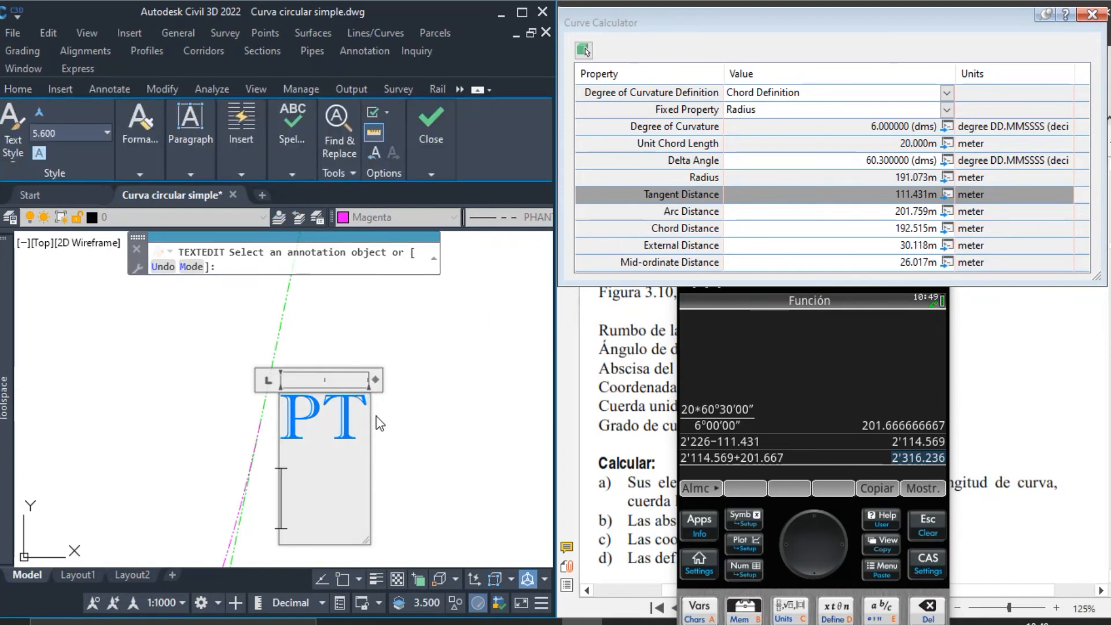
{"action": "type", "text": "2316"}
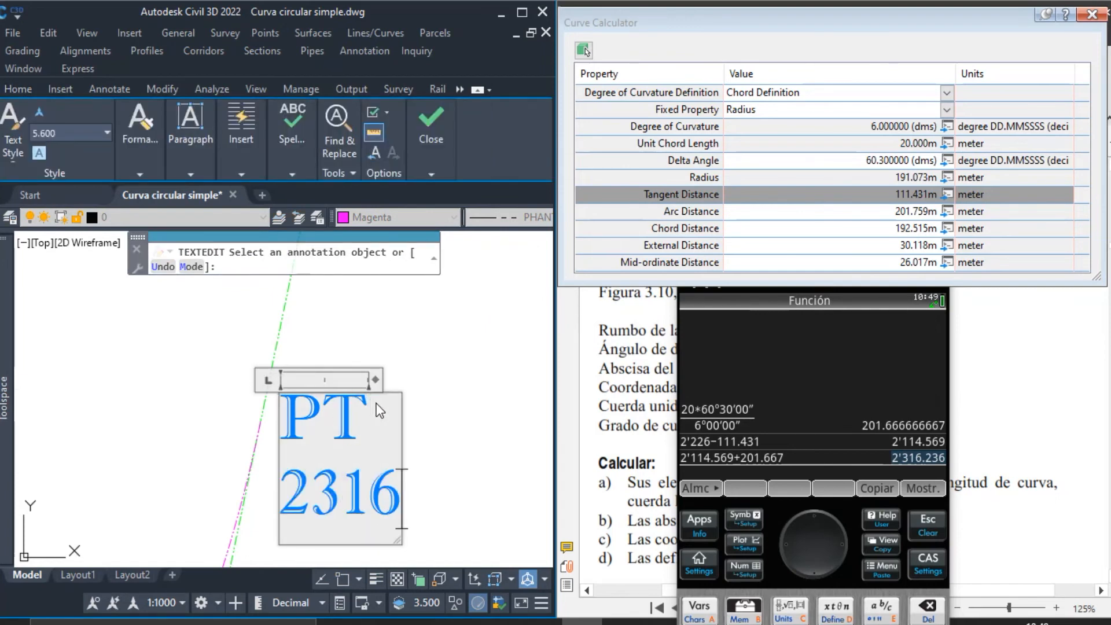
{"action": "type", "text": ".236"}
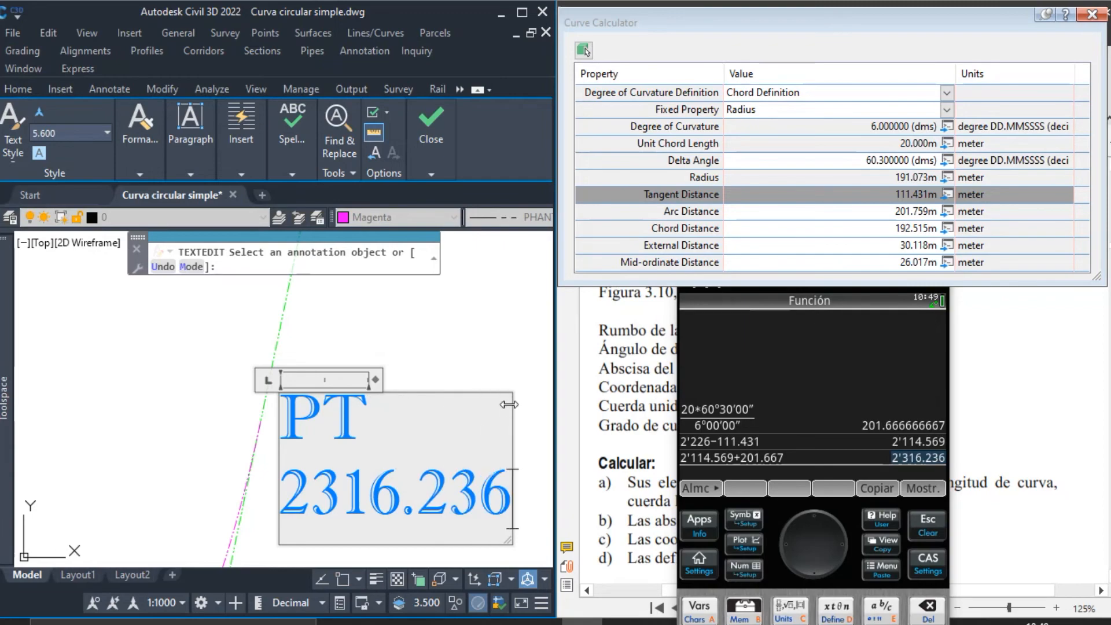
{"action": "left_click", "coordinate": [494, 367]}
{"action": "key", "text": "Escape"}
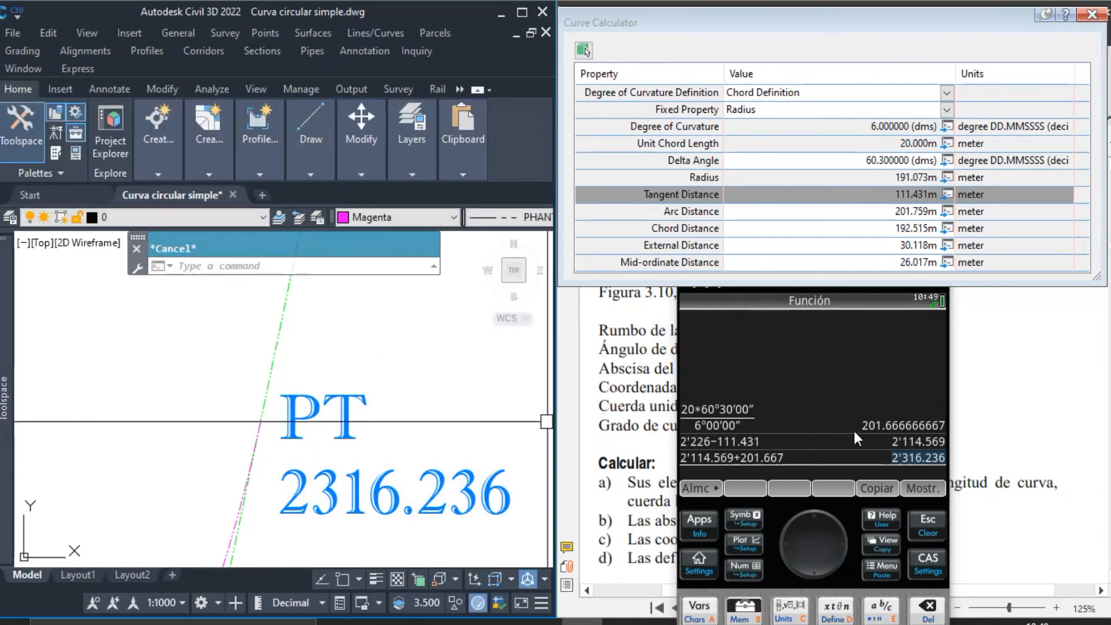
Compare the book's Abscisas del PC y PT solution with the stations labelled at the drawing's PC and PT
{"action": "left_click", "coordinate": [985, 414]}
{"action": "scroll", "coordinate": [839, 421], "scroll_direction": "down", "scroll_amount": 10}
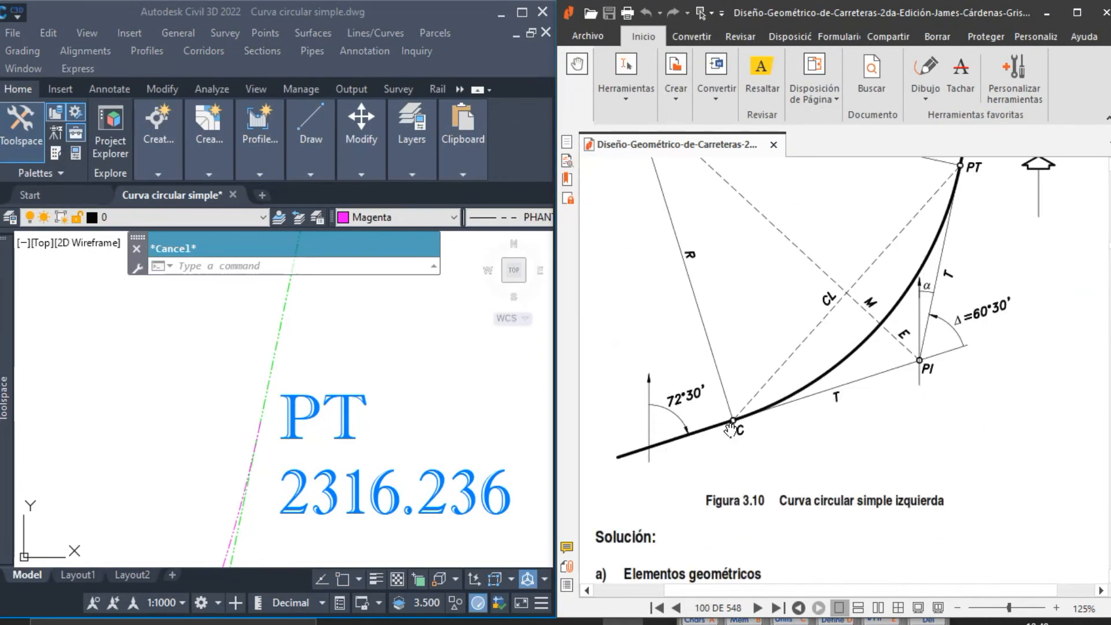
{"action": "scroll", "coordinate": [730, 429], "scroll_direction": "down", "scroll_amount": 10}
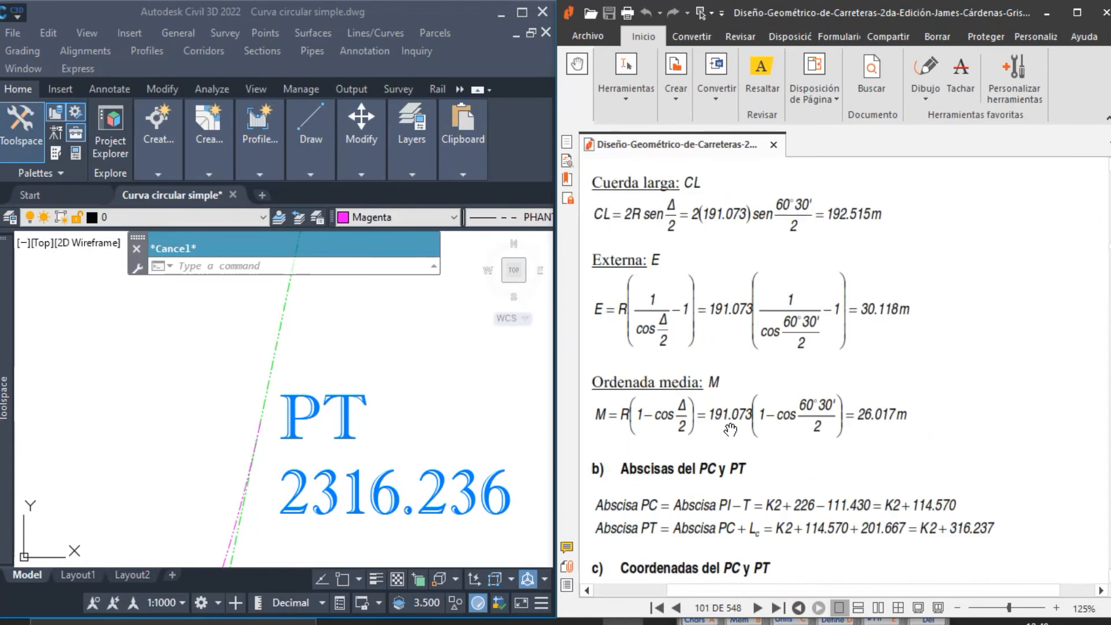
{"action": "left_click", "coordinate": [490, 431]}
{"action": "scroll", "coordinate": [463, 398], "scroll_direction": "down", "scroll_amount": 10}
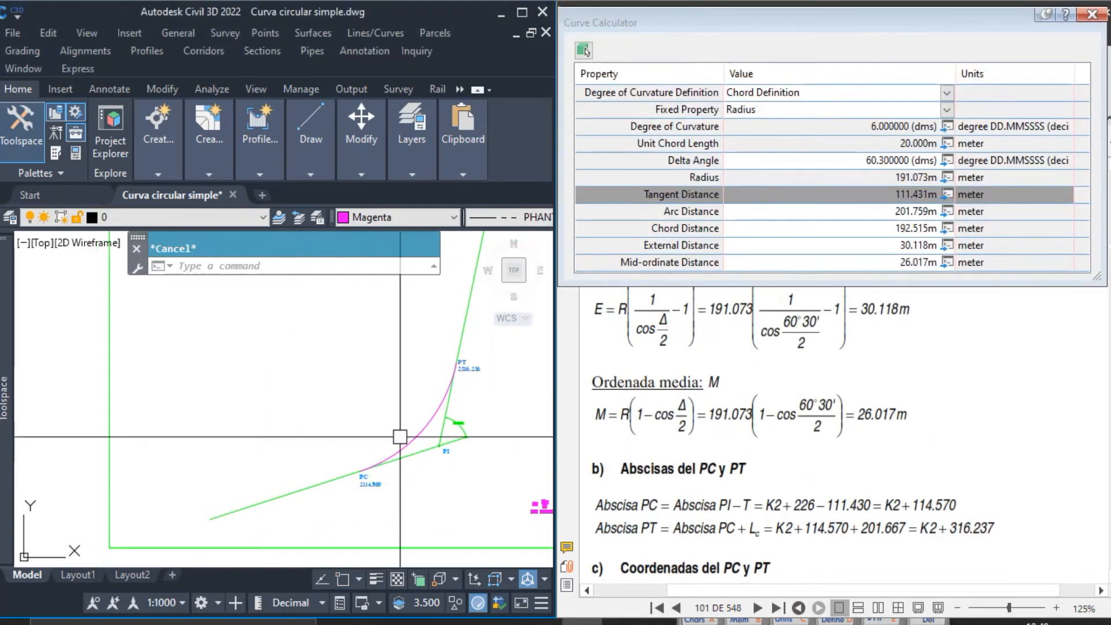
{"action": "scroll", "coordinate": [370, 487], "scroll_direction": "up", "scroll_amount": 8}
{"action": "middle_click_drag", "start_coordinate": [425, 487], "coordinate": [393, 474]}
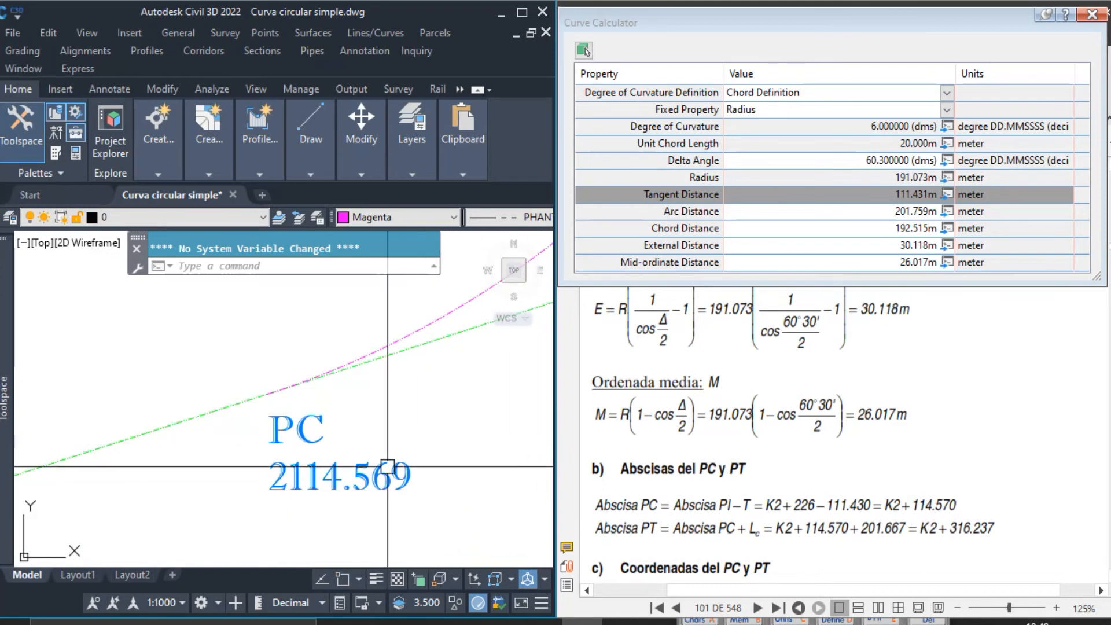
{"action": "scroll", "coordinate": [418, 487], "scroll_direction": "down", "scroll_amount": 3}
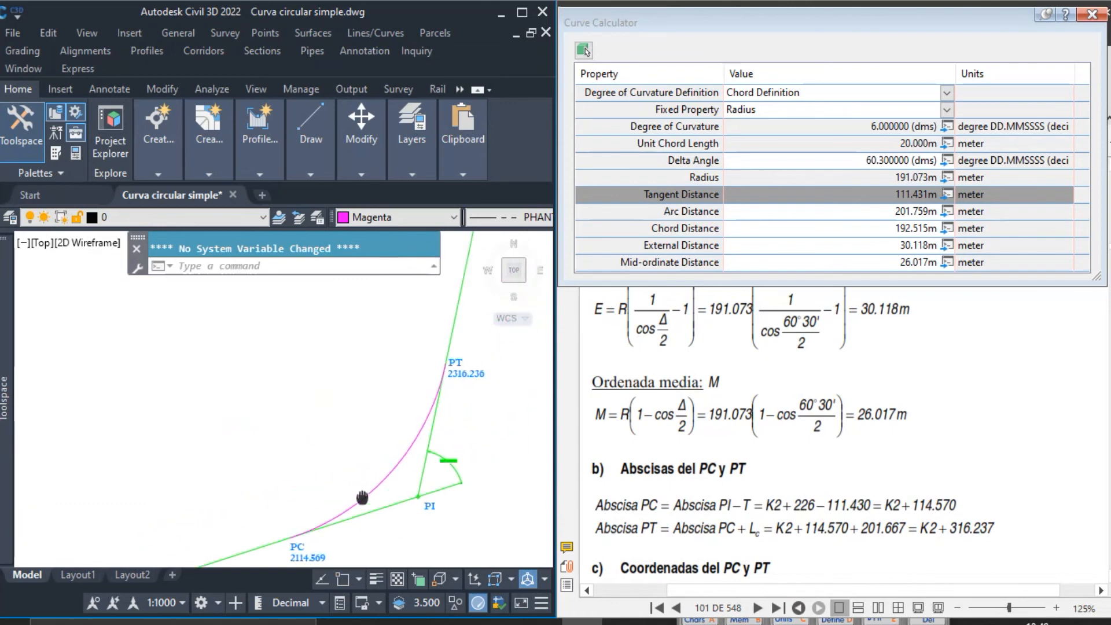
{"action": "scroll", "coordinate": [451, 383], "scroll_direction": "up", "scroll_amount": 4}
{"action": "middle_click_drag", "start_coordinate": [461, 408], "coordinate": [410, 451]}
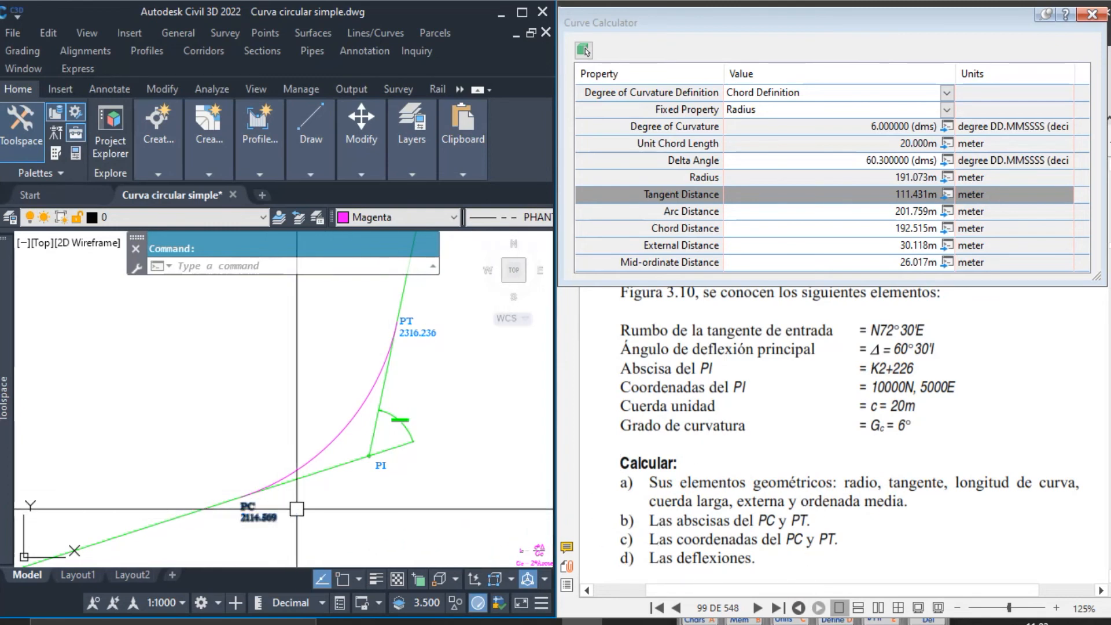
Open the Point Creation Tools and shift the Create Points toolbar slightly above the drawing
{"action": "mouse_move", "coordinate": [305, 497]}
{"action": "middle_mouse_down"}
{"action": "mouse_move", "coordinate": [404, 474]}
{"action": "mouse_move", "coordinate": [316, 502]}
{"action": "middle_mouse_up"}
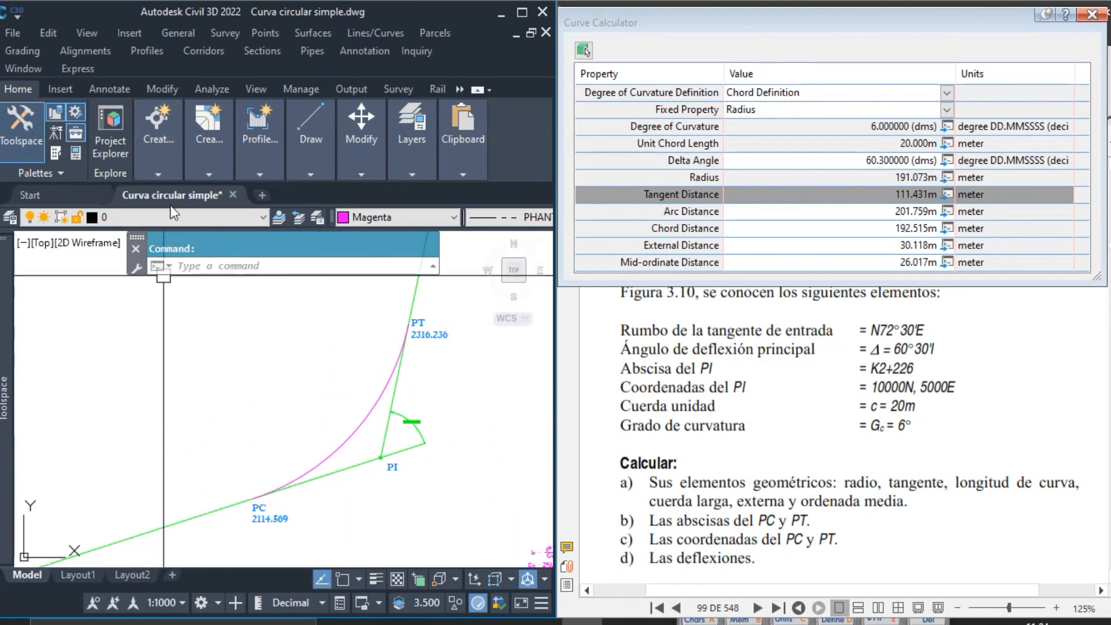
{"action": "left_click", "coordinate": [166, 169]}
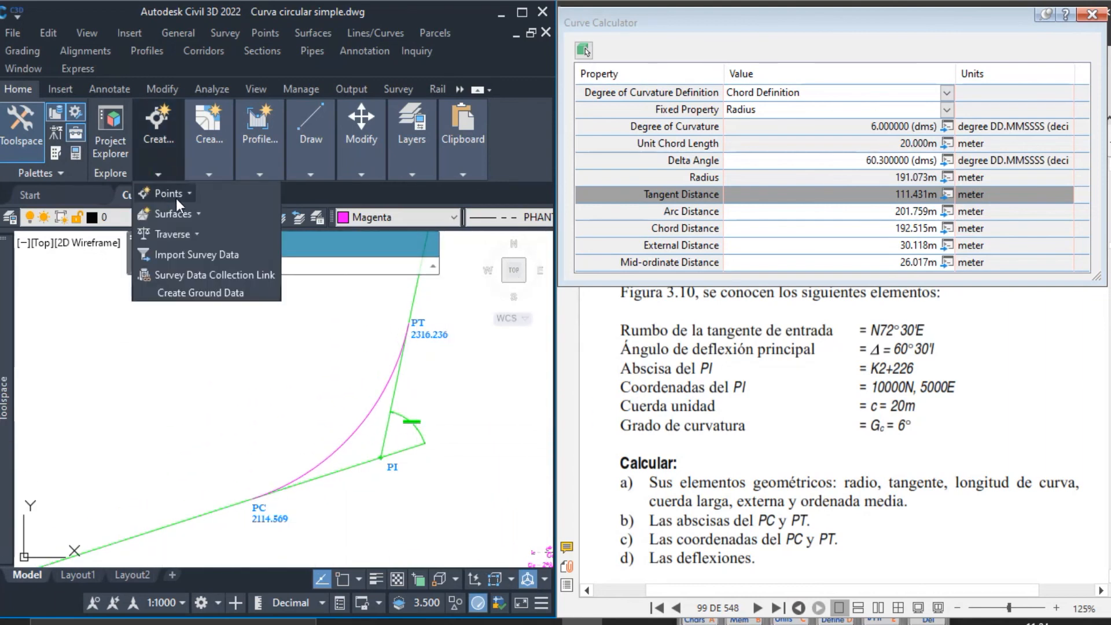
{"action": "left_click", "coordinate": [165, 195]}
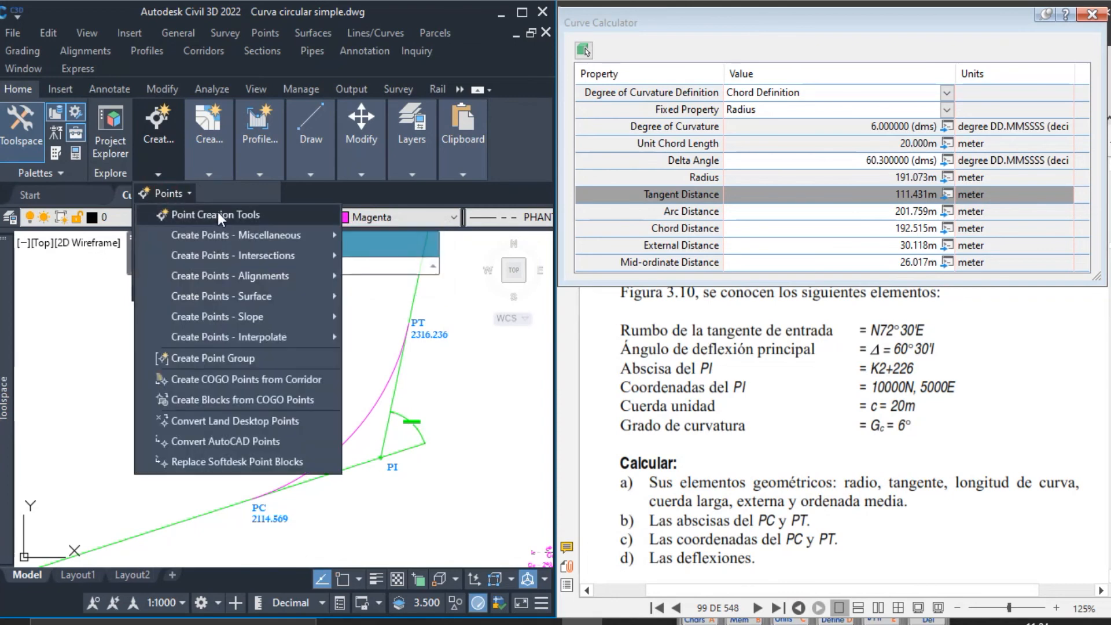
{"action": "mouse_move", "coordinate": [289, 142]}
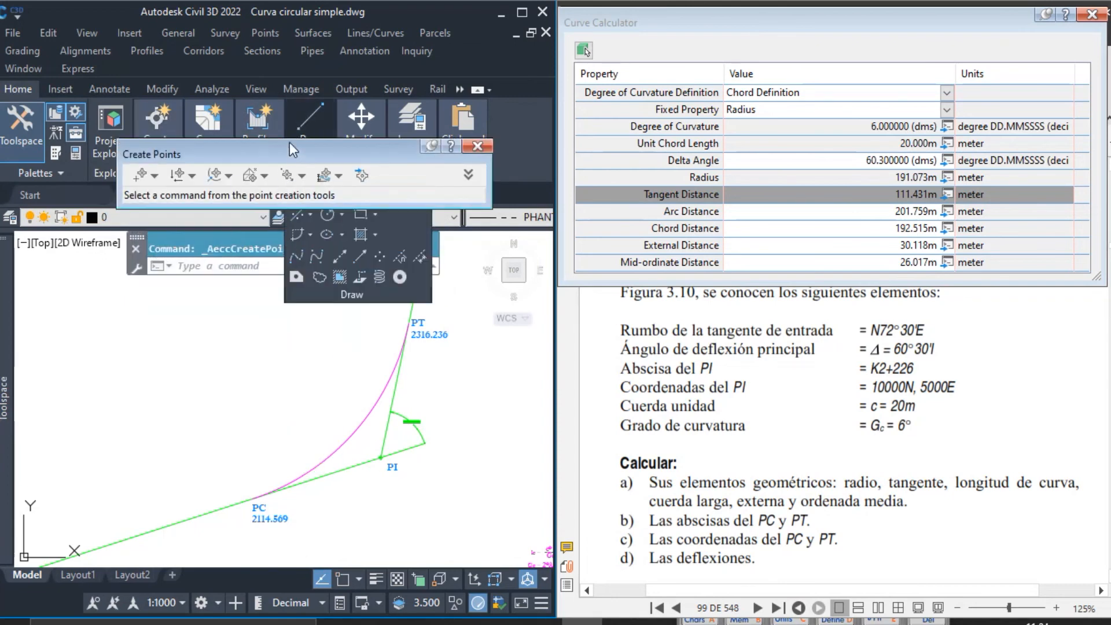
{"action": "left_click_drag", "start_coordinate": [288, 148], "coordinate": [308, 168]}
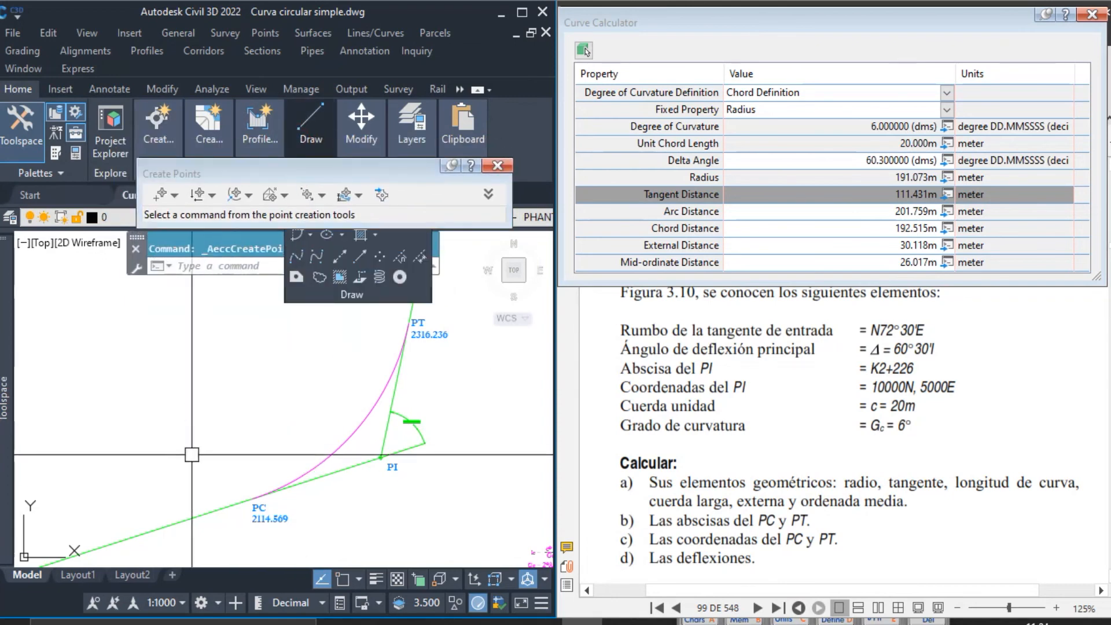
Start manual point creation and place a COGO point at the curve's PC endpoint with object snap on
{"action": "left_click", "coordinate": [175, 196]}
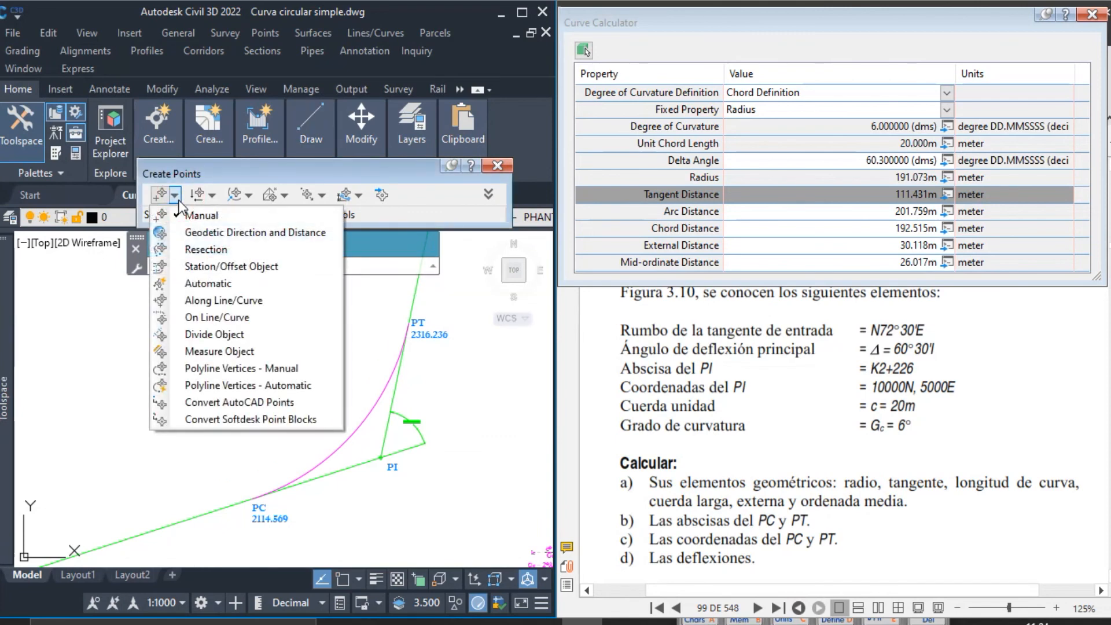
{"action": "left_click", "coordinate": [188, 216]}
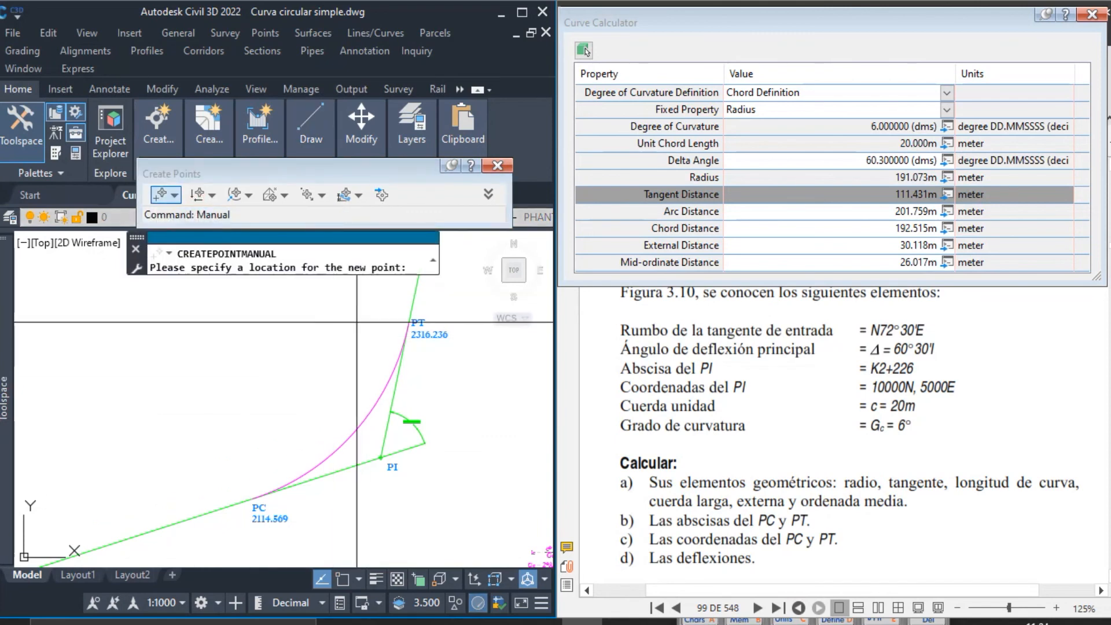
{"action": "scroll", "coordinate": [263, 489], "scroll_direction": "up", "scroll_amount": 6}
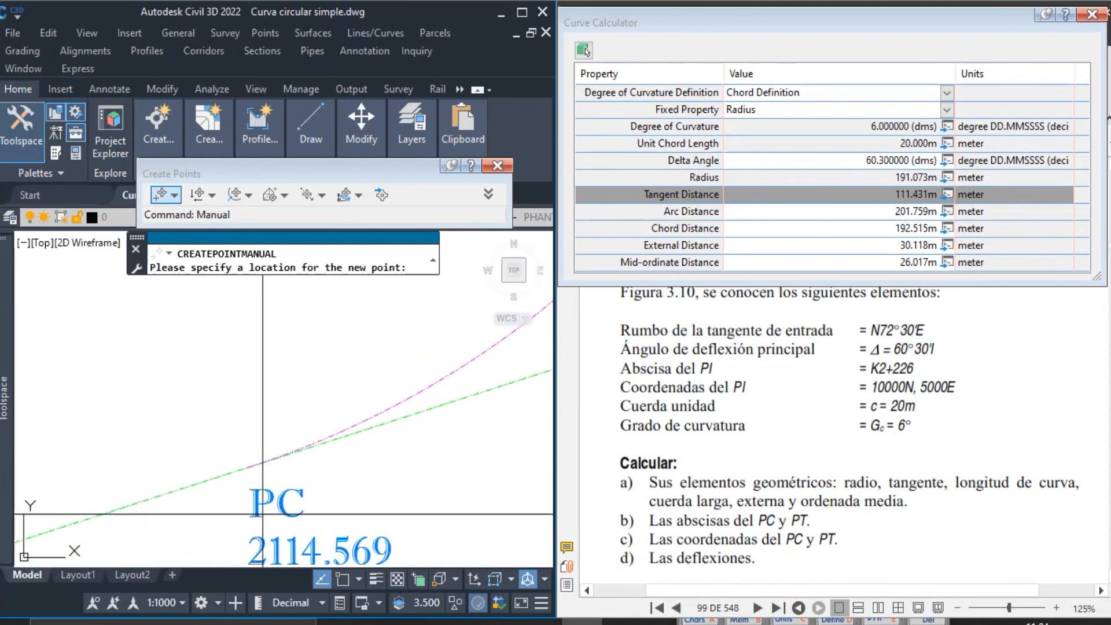
{"action": "key", "text": "F3"}
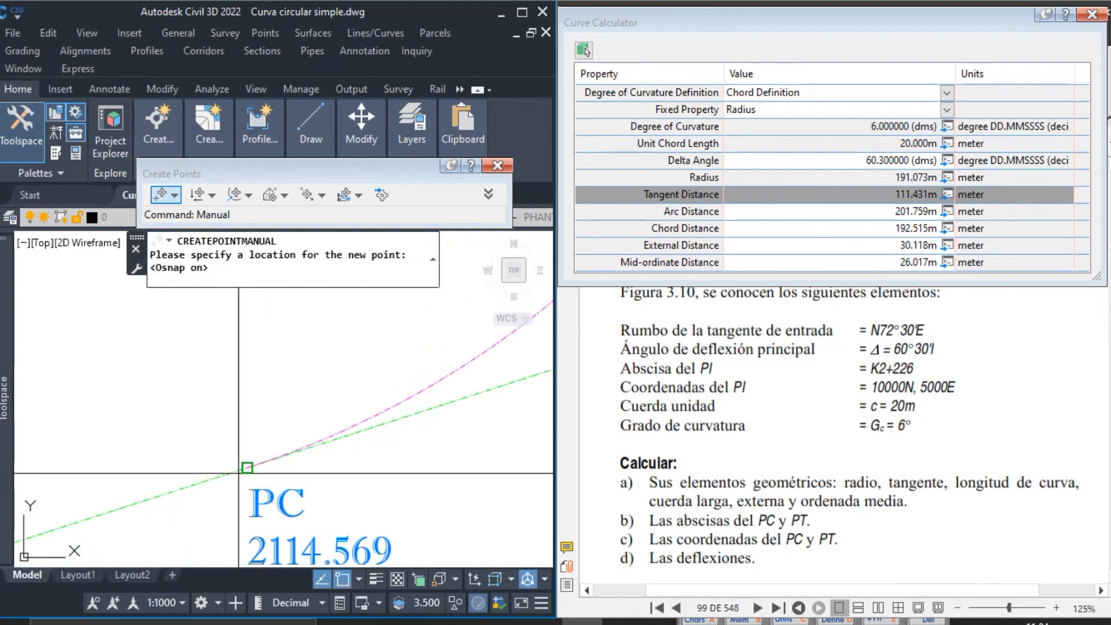
{"action": "left_click", "coordinate": [244, 466]}
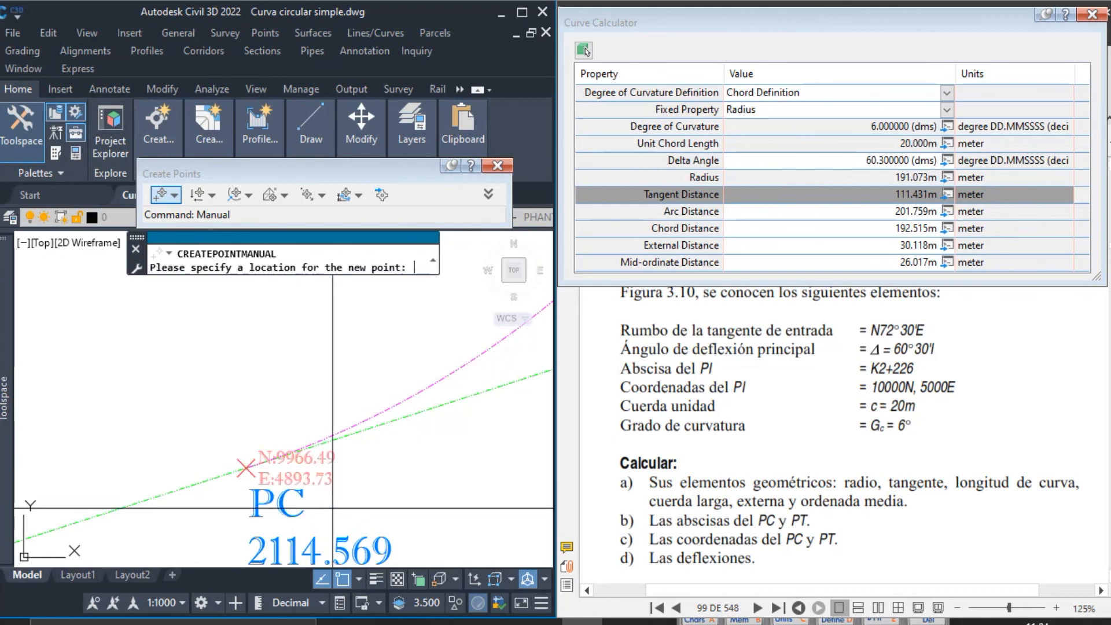
Place a manual COGO point at the PI, where the two tangents meet, accepting the default elevation
{"action": "scroll", "coordinate": [332, 508], "scroll_direction": "down", "scroll_amount": 6}
{"action": "scroll", "coordinate": [313, 466], "scroll_direction": "up", "scroll_amount": 5}
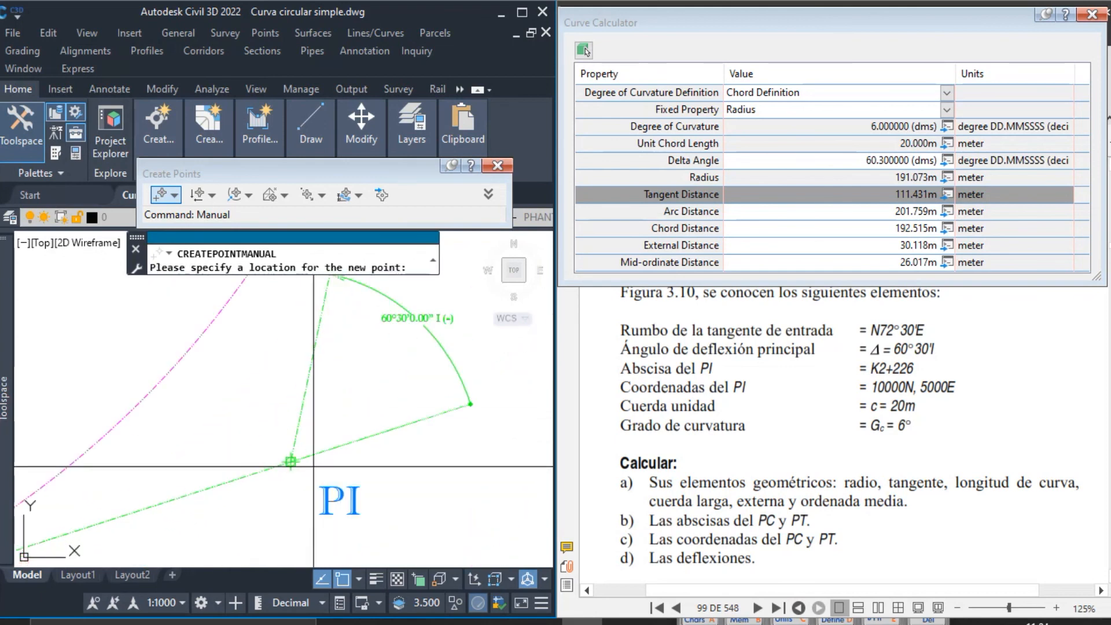
{"action": "scroll", "coordinate": [301, 466], "scroll_direction": "up", "scroll_amount": 2}
{"action": "left_click", "coordinate": [293, 493]}
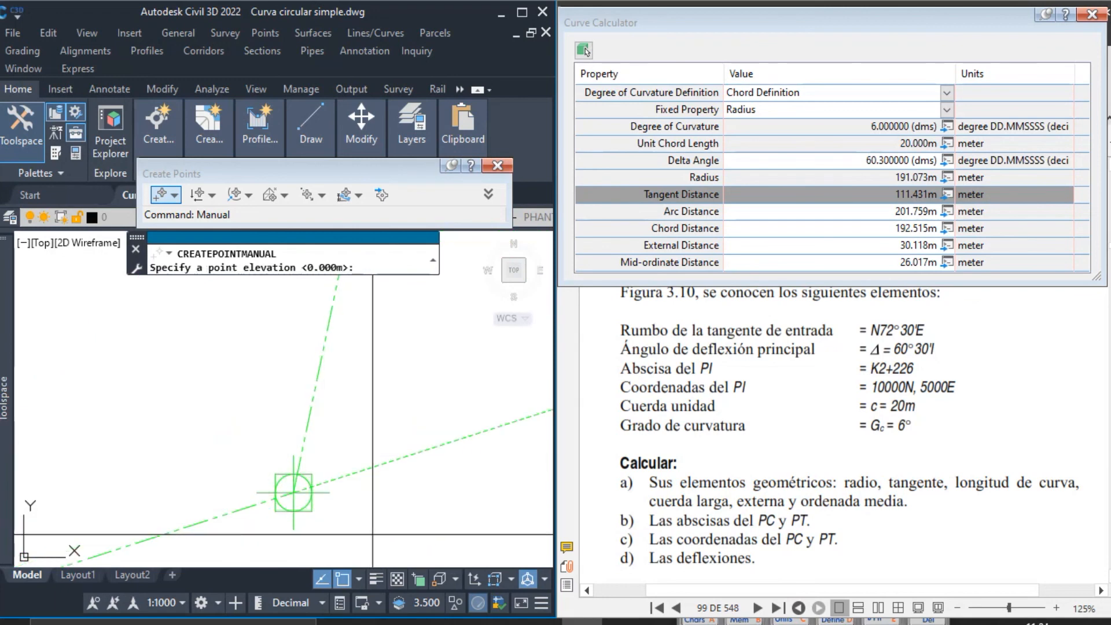
{"action": "key", "text": "Return"}
Place a manual COGO point at the curve's PT endpoint with the default description and elevation, and end point creation
{"action": "scroll", "coordinate": [294, 492], "scroll_direction": "down", "scroll_amount": 5}
{"action": "scroll", "coordinate": [357, 348], "scroll_direction": "up", "scroll_amount": 5}
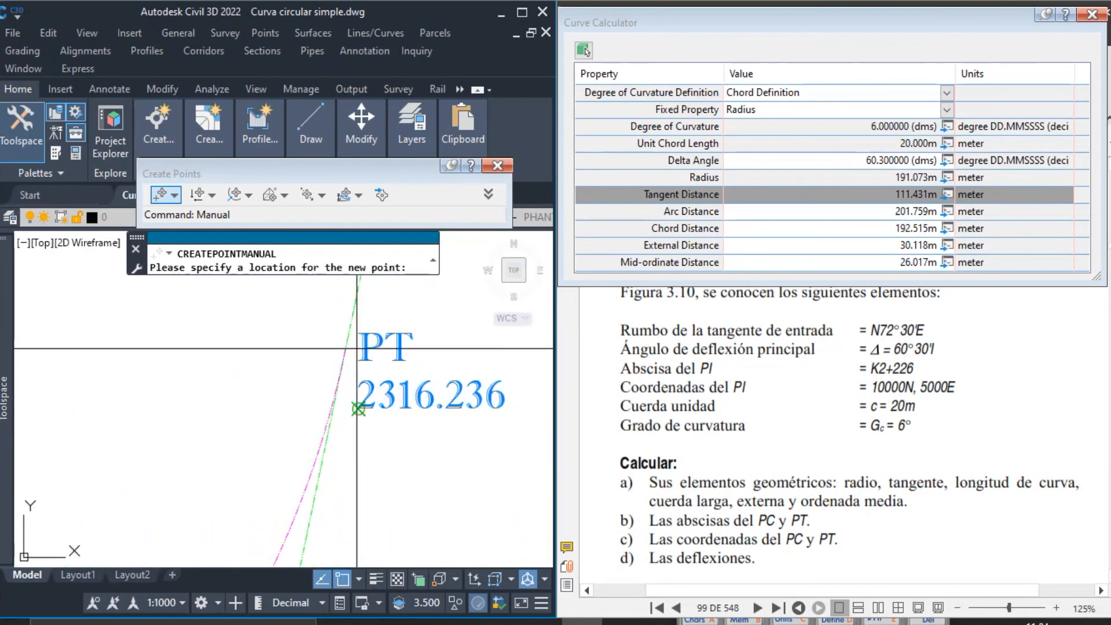
{"action": "scroll", "coordinate": [351, 348], "scroll_direction": "up", "scroll_amount": 3}
{"action": "left_click", "coordinate": [339, 353]}
{"action": "key", "text": "Return"}
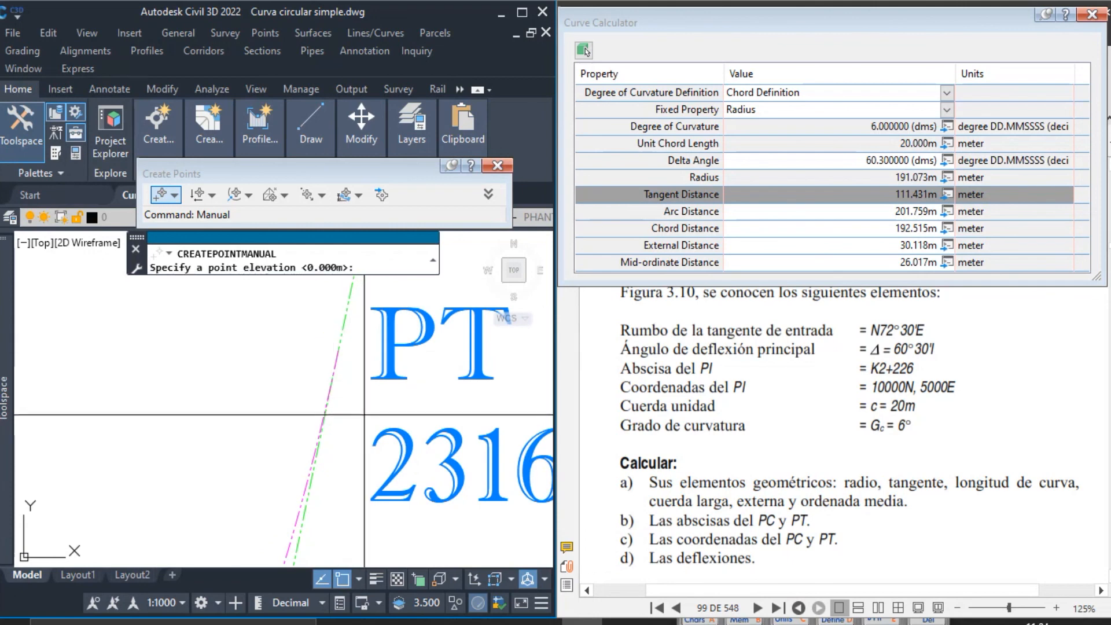
{"action": "key", "text": "Return"}
{"action": "scroll", "coordinate": [364, 416], "scroll_direction": "down", "scroll_amount": 3}
{"action": "key", "text": "Escape"}
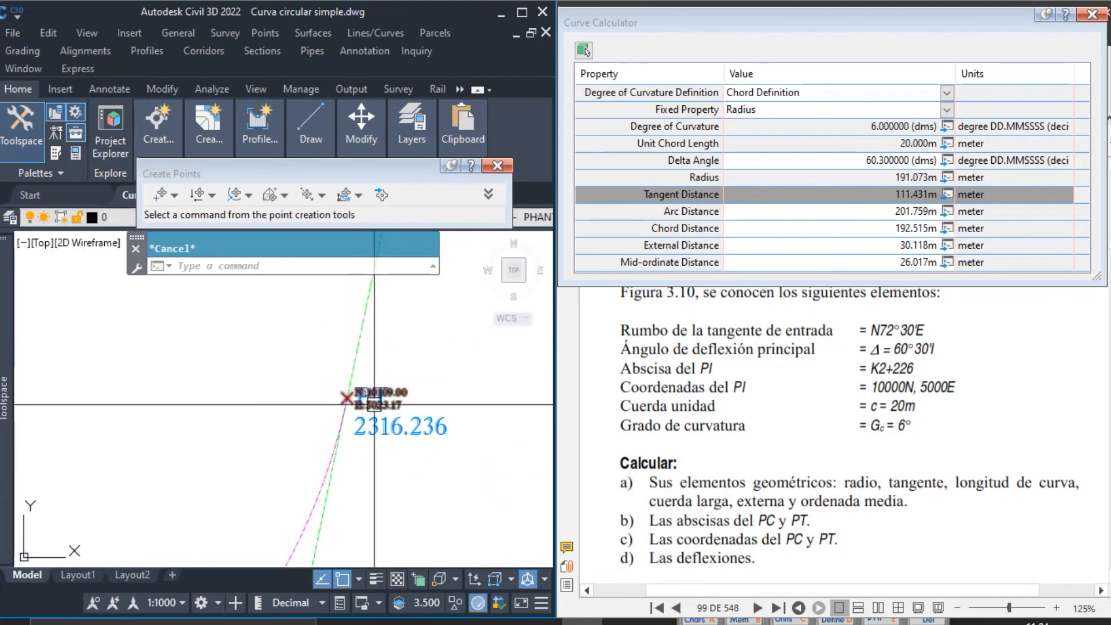
Move the PT point's coordinate label up and away from the PT text, leaving it on a leader
{"action": "scroll", "coordinate": [312, 394], "scroll_direction": "up", "scroll_amount": 4}
{"action": "left_click", "coordinate": [323, 397]}
{"action": "left_click", "coordinate": [292, 383]}
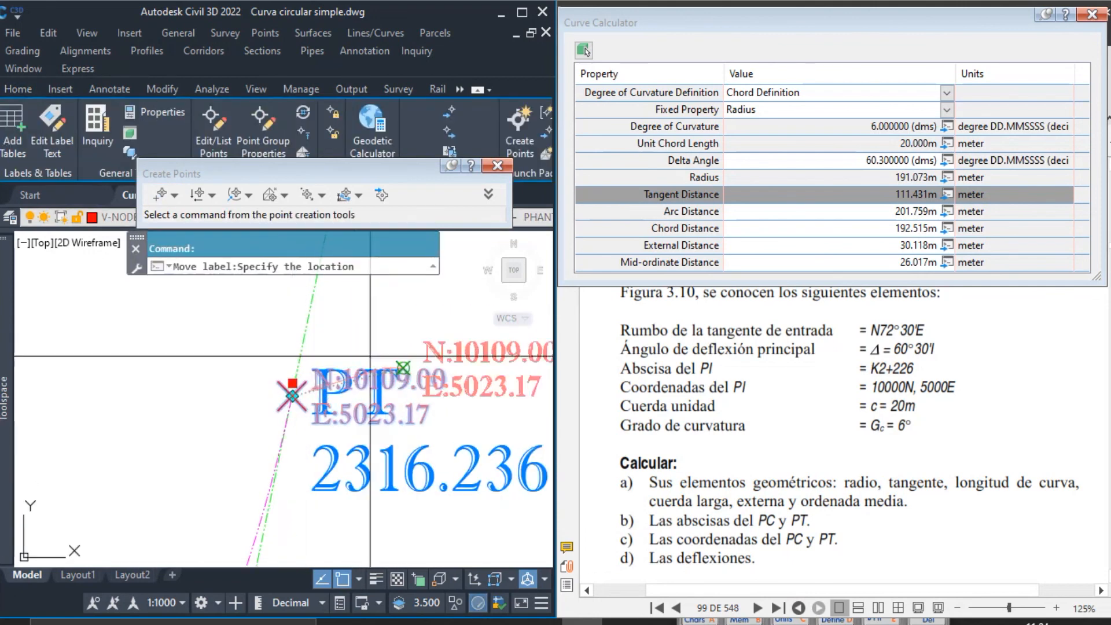
{"action": "middle_click_drag", "start_coordinate": [373, 307], "coordinate": [305, 401]}
{"action": "key", "text": "Escape"}
{"action": "key", "text": "Escape"}
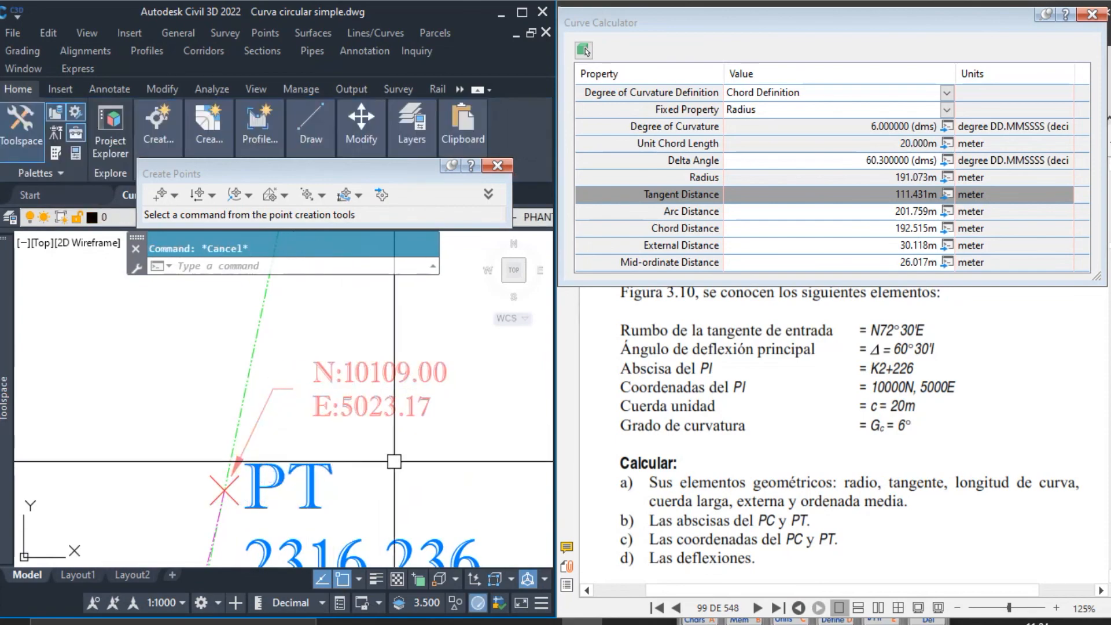
Review the book's Coordenadas del PC y PT solution for comparison with the coordinates in the drawing
{"action": "scroll", "coordinate": [767, 469], "scroll_direction": "down", "scroll_amount": 2}
{"action": "scroll", "coordinate": [764, 466], "scroll_direction": "down", "scroll_amount": 15}
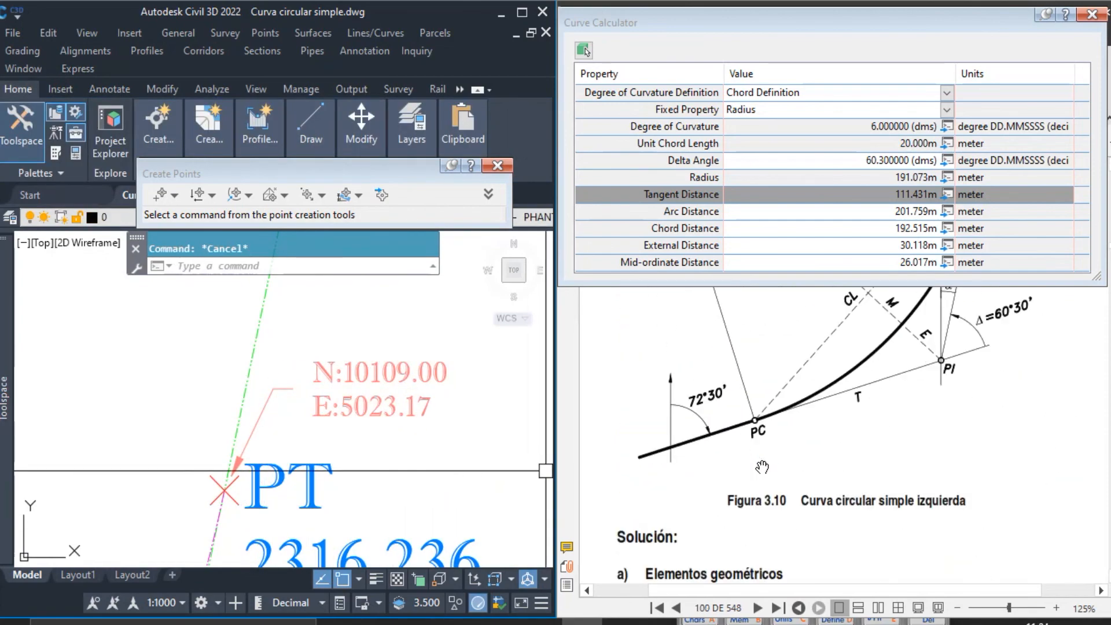
{"action": "scroll", "coordinate": [760, 465], "scroll_direction": "down", "scroll_amount": 12}
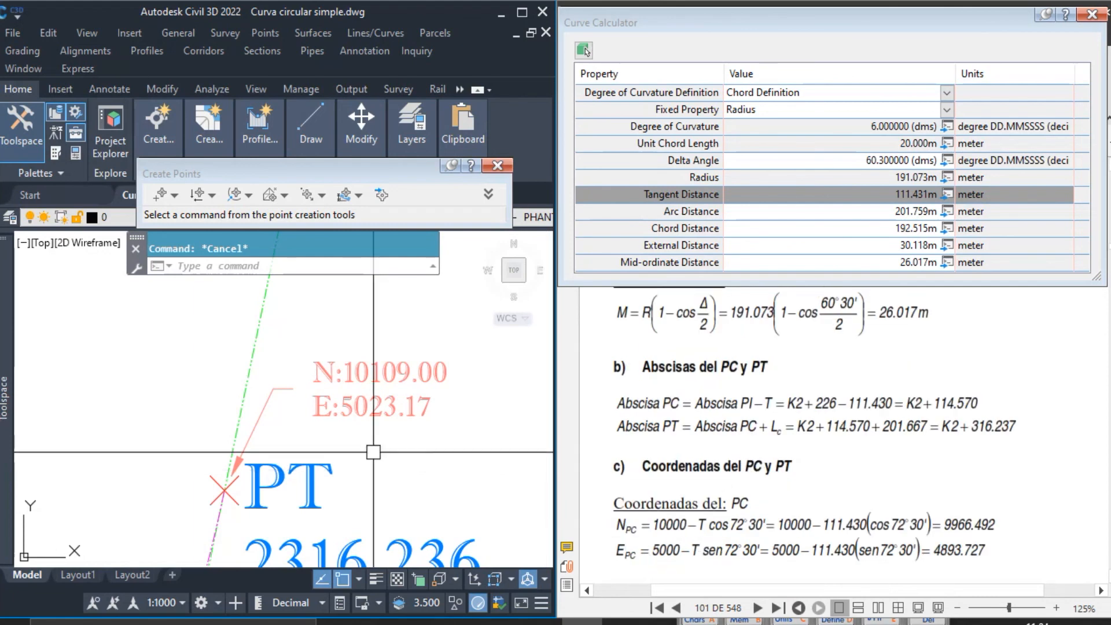
Compare the northing and easting labels at the PC and PT points with the book's computed coordinates for each point
{"action": "scroll", "coordinate": [488, 311], "scroll_direction": "down", "scroll_amount": 6}
{"action": "scroll", "coordinate": [380, 416], "scroll_direction": "up", "scroll_amount": 8}
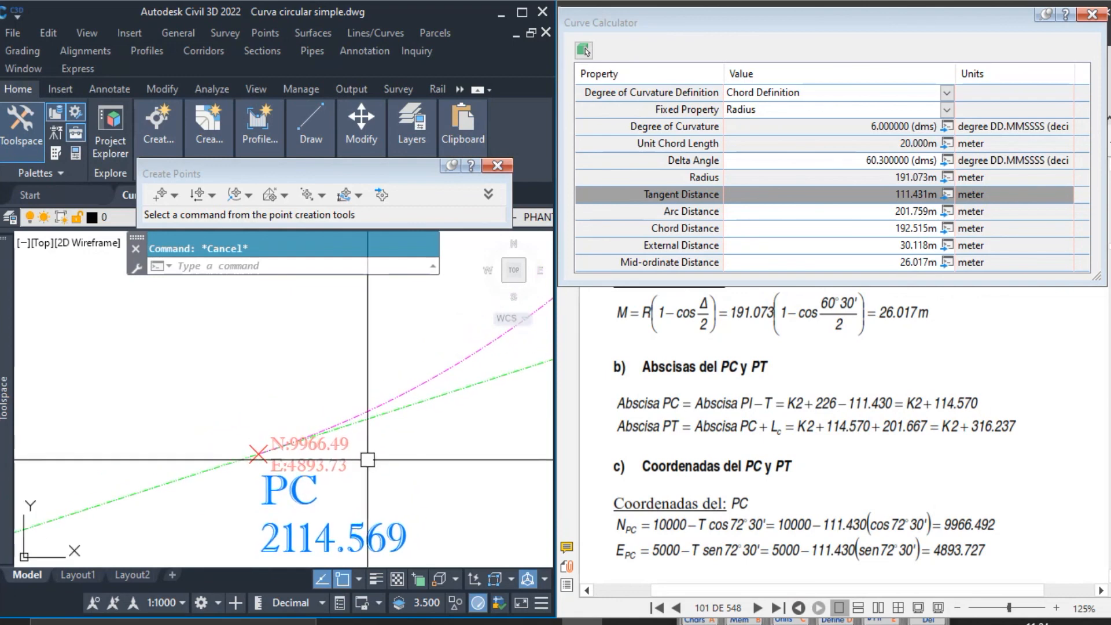
{"action": "middle_click_drag", "start_coordinate": [381, 416], "coordinate": [367, 460]}
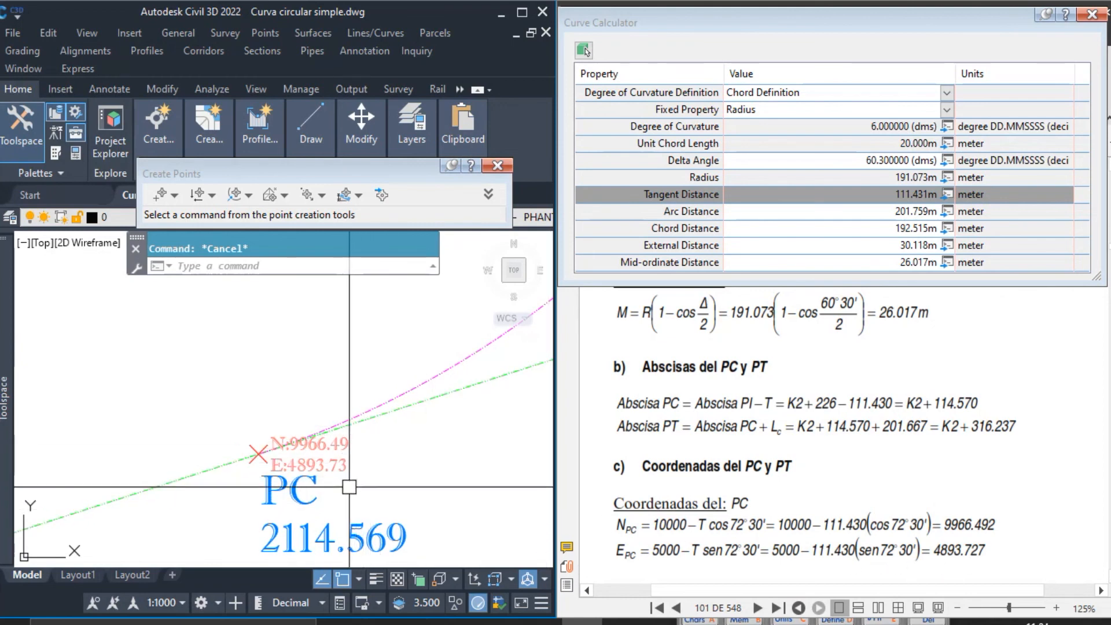
{"action": "scroll", "coordinate": [360, 433], "scroll_direction": "down", "scroll_amount": 2}
{"action": "scroll", "coordinate": [373, 459], "scroll_direction": "down", "scroll_amount": 5}
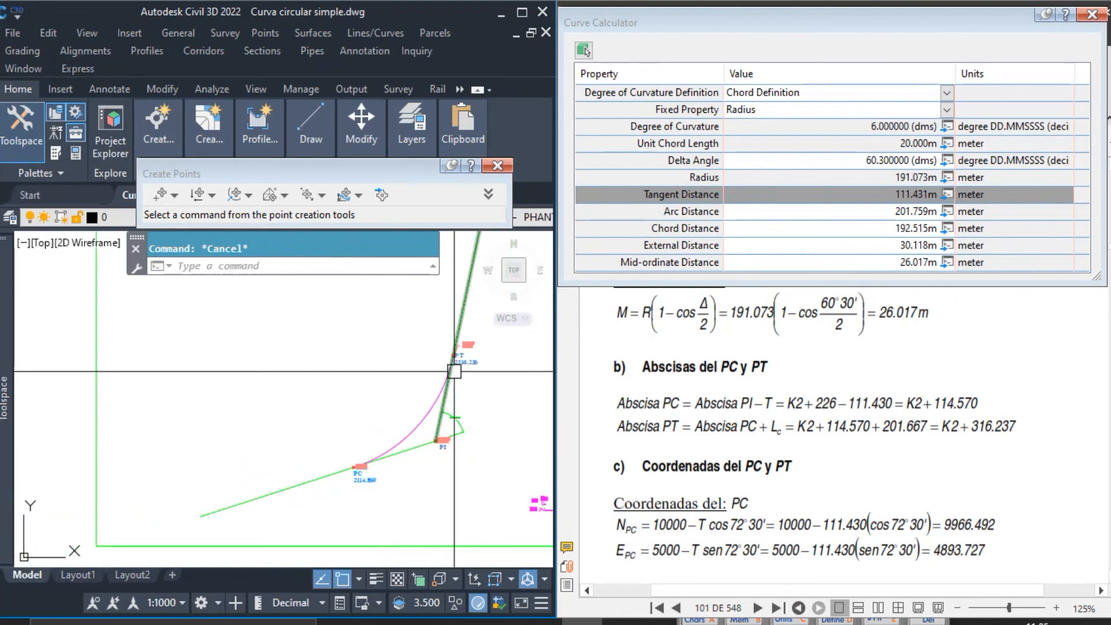
{"action": "scroll", "coordinate": [463, 365], "scroll_direction": "up", "scroll_amount": 7}
{"action": "scroll", "coordinate": [771, 463], "scroll_direction": "down", "scroll_amount": 5}
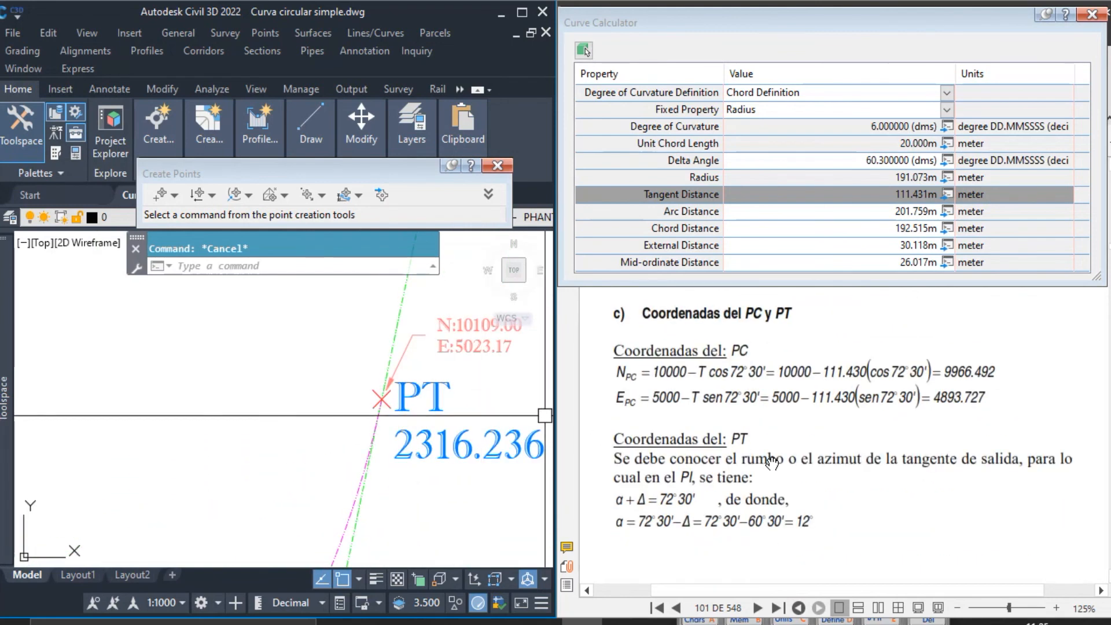
{"action": "scroll", "coordinate": [772, 463], "scroll_direction": "down", "scroll_amount": 8}
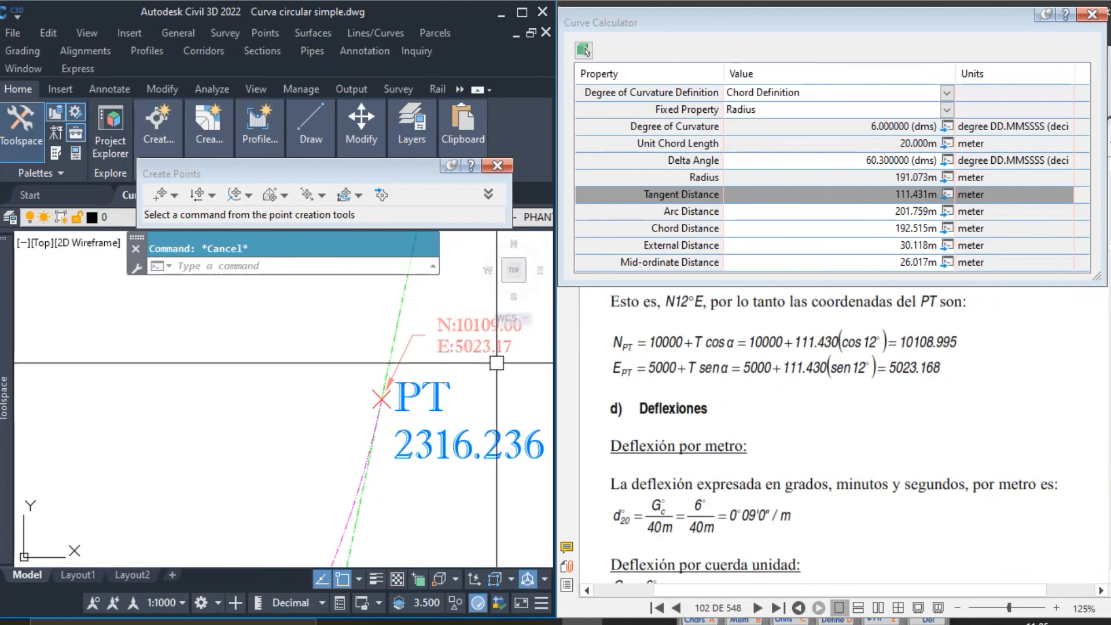
{"action": "middle_click_drag", "start_coordinate": [479, 370], "coordinate": [362, 416]}
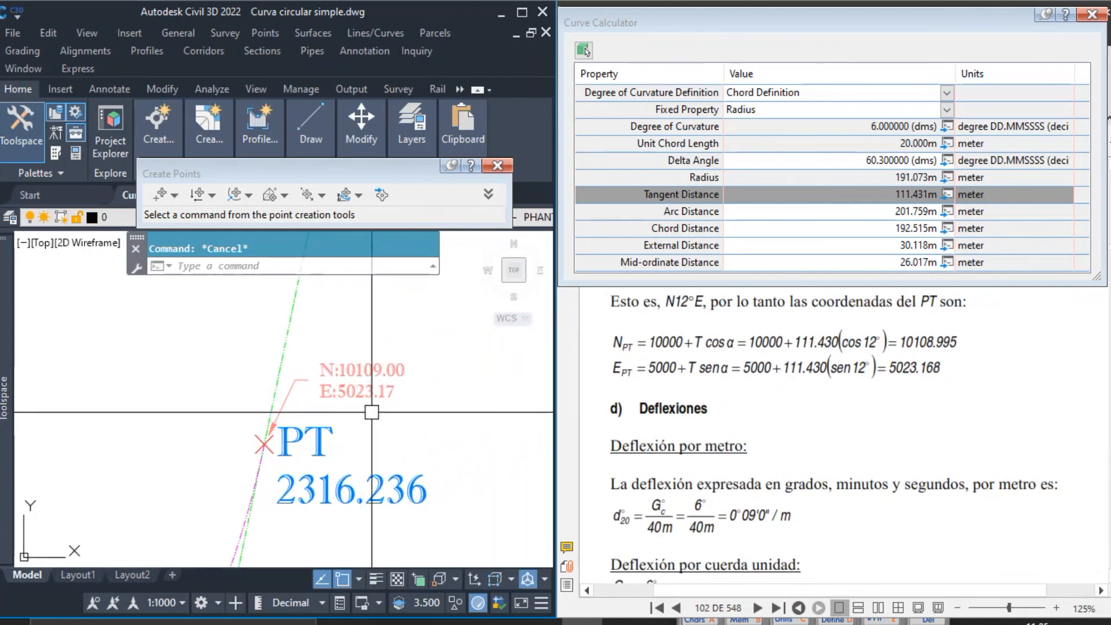